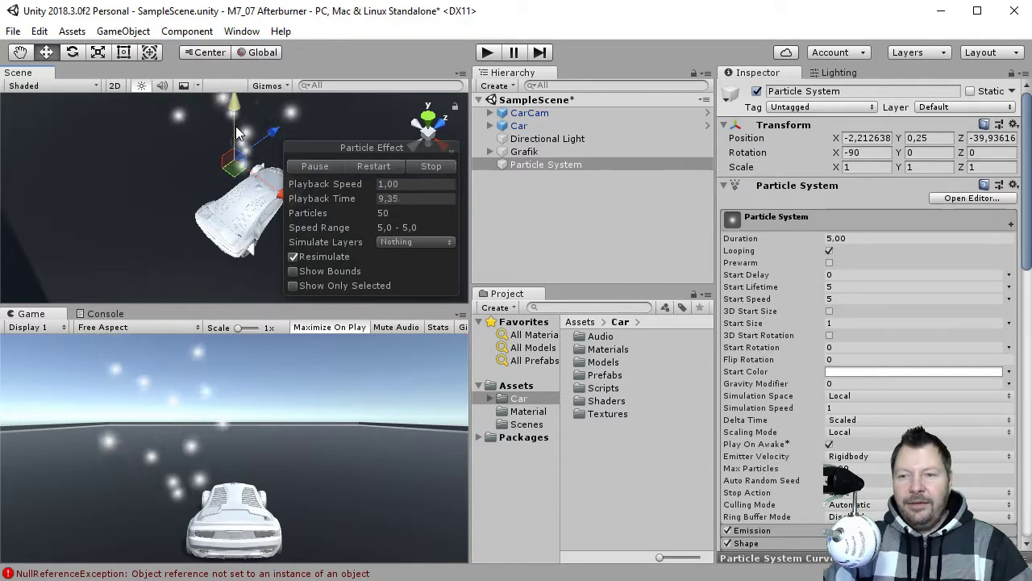
Set the particle system's duration to 1 and its start lifetime to 0.3
click(853, 239)
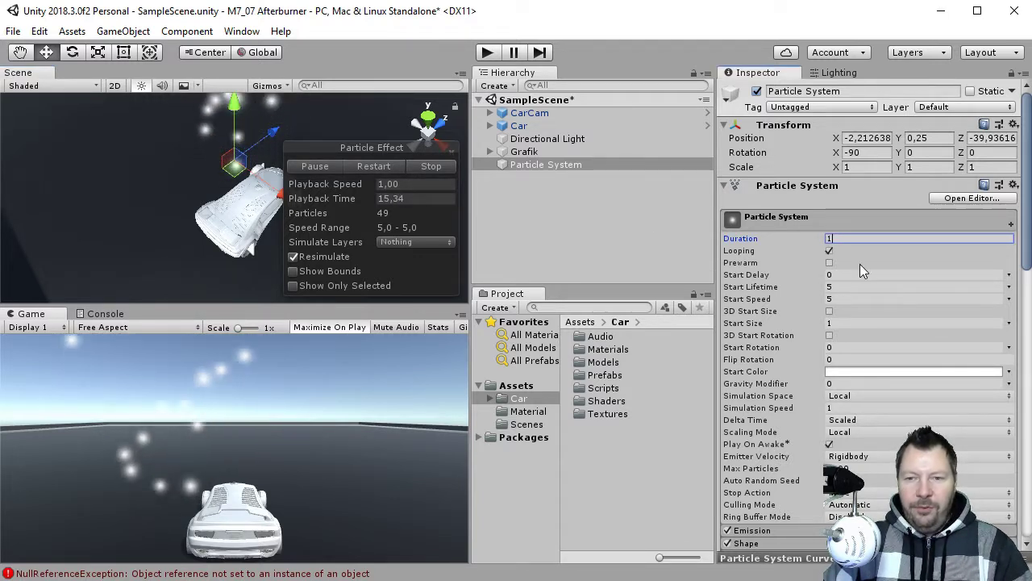
text(1)
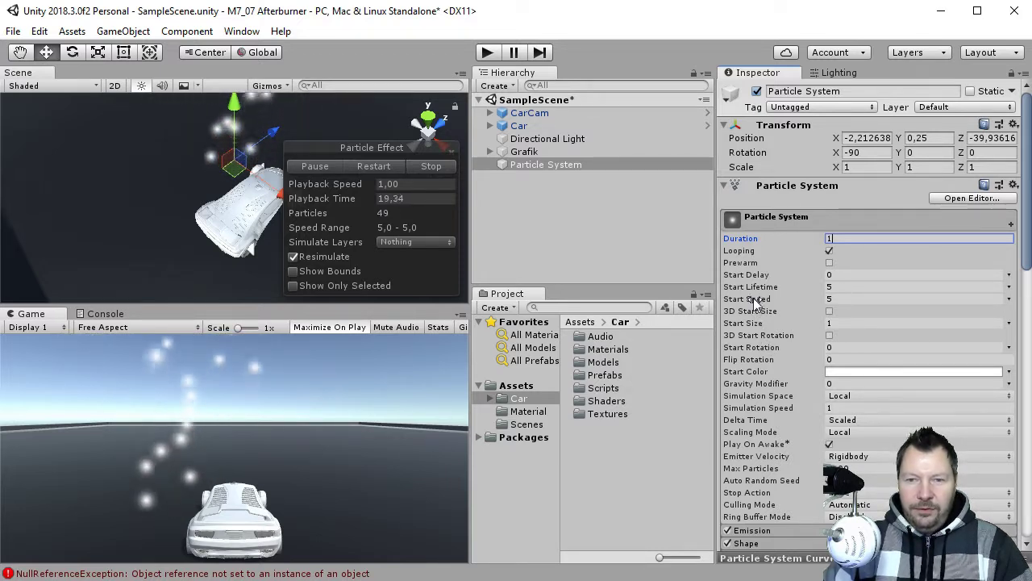
click(828, 287)
key(BackSpace)
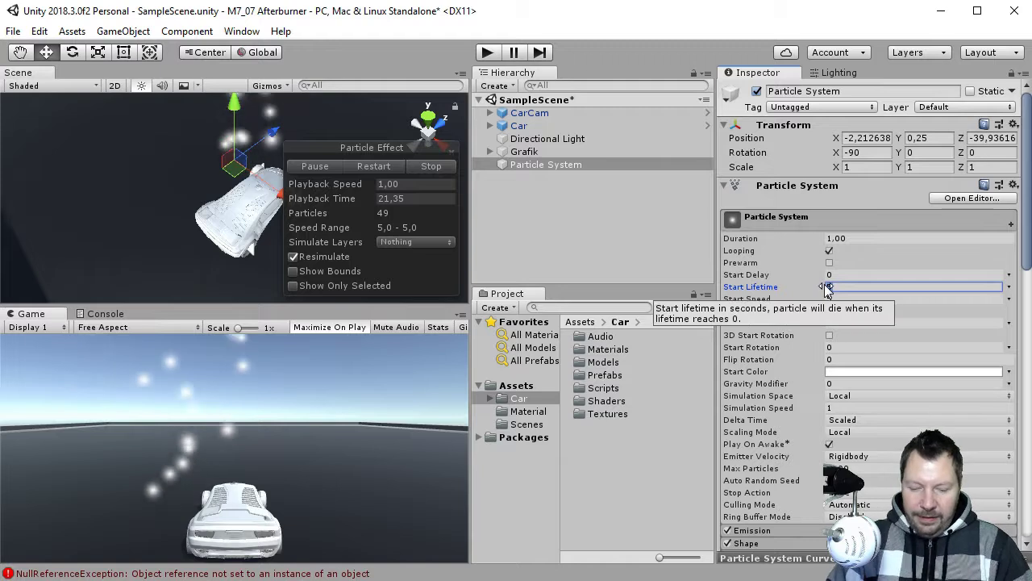
text(3)
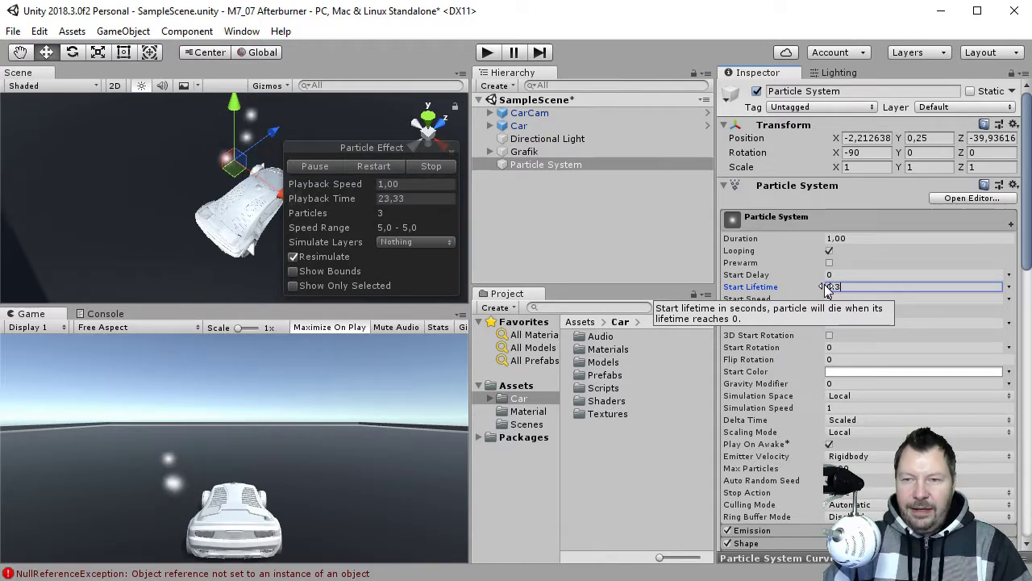
key(Tab)
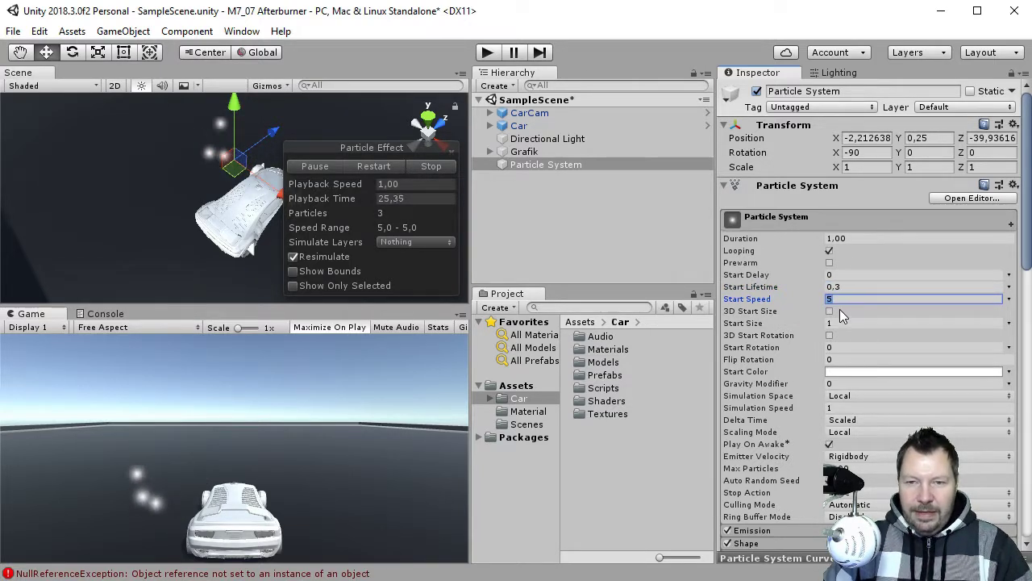
Set the particle system's start speed to 30
text(3)
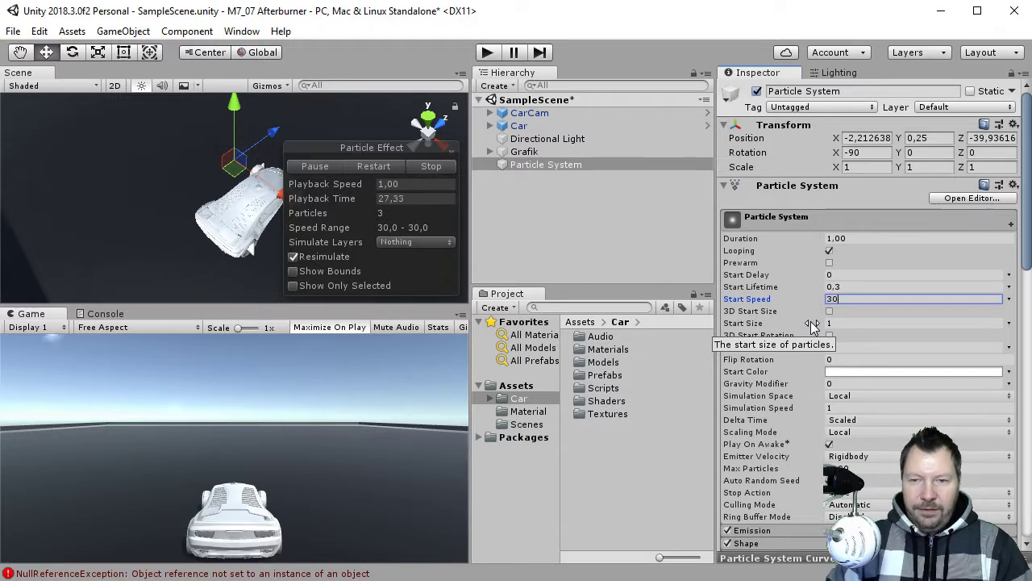
text(0)
key(Tab)
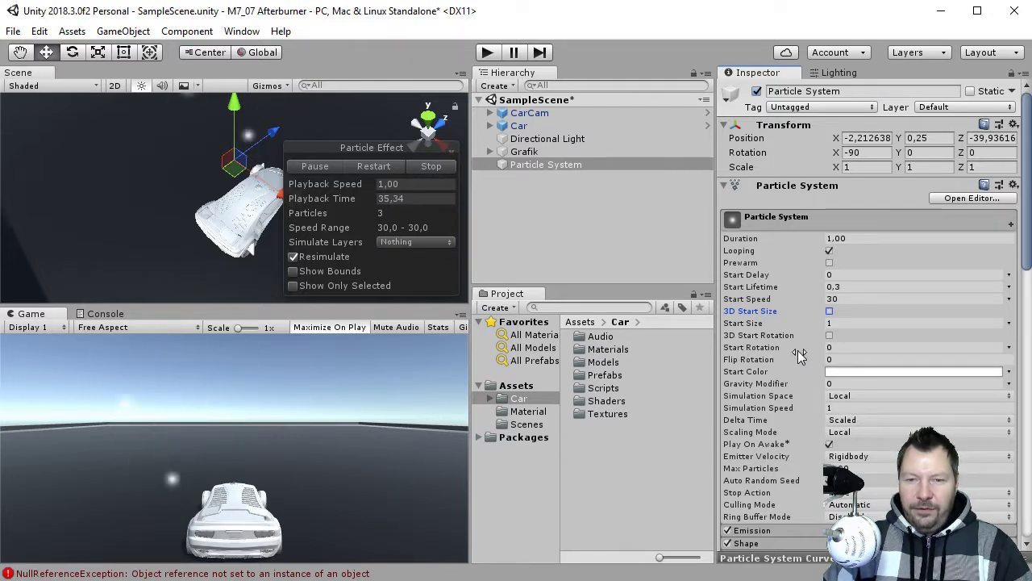
Switch the particles' start size to a random value between two constants, 1.3 and 2
click(1010, 324)
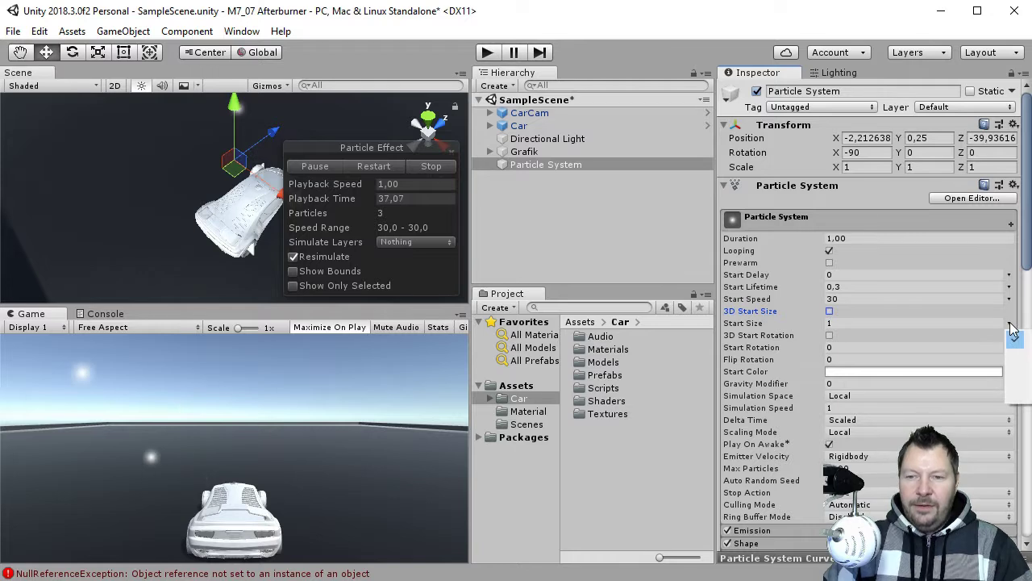
click(1020, 373)
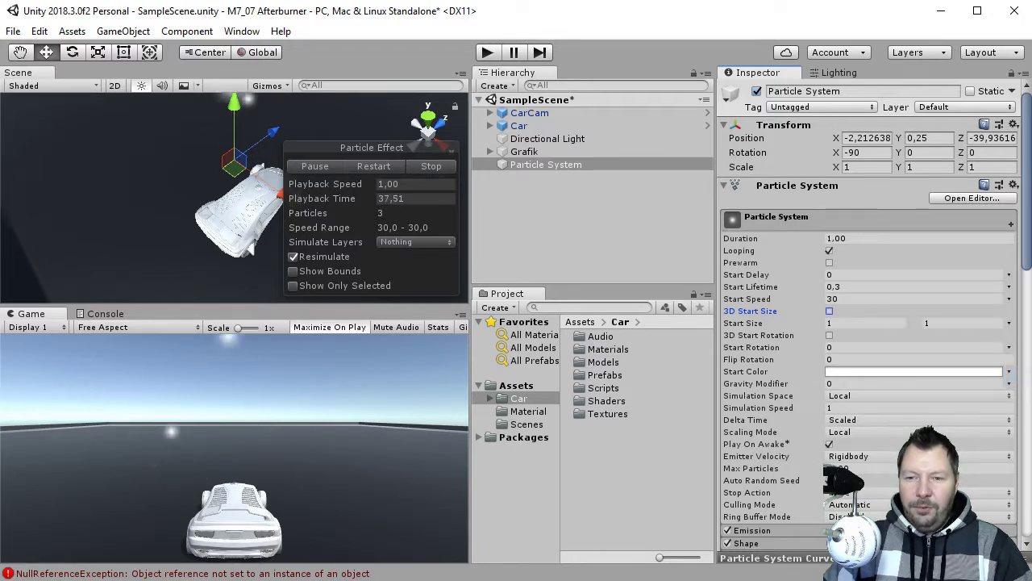
click(840, 323)
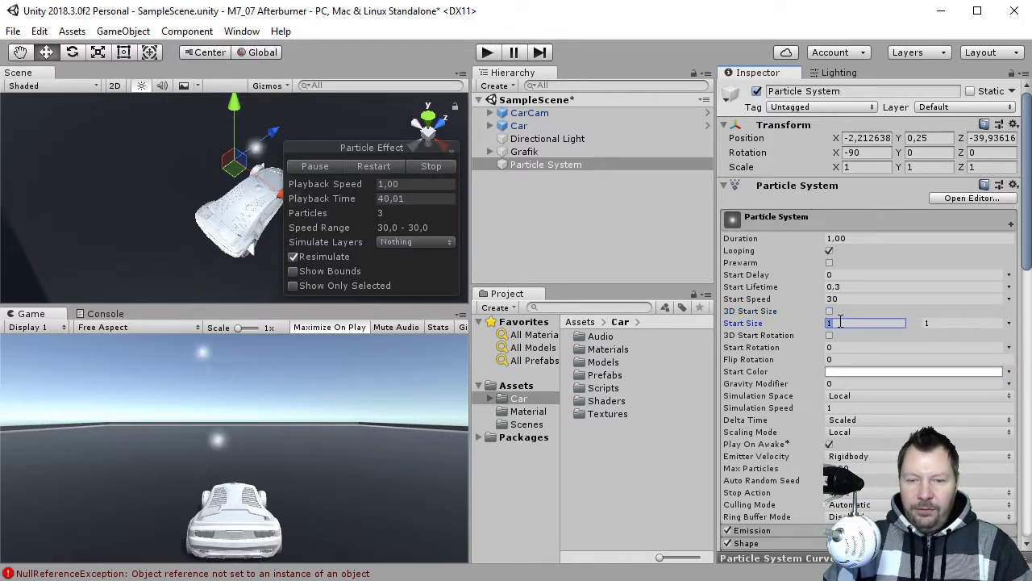
text(1,3)
key(Tab)
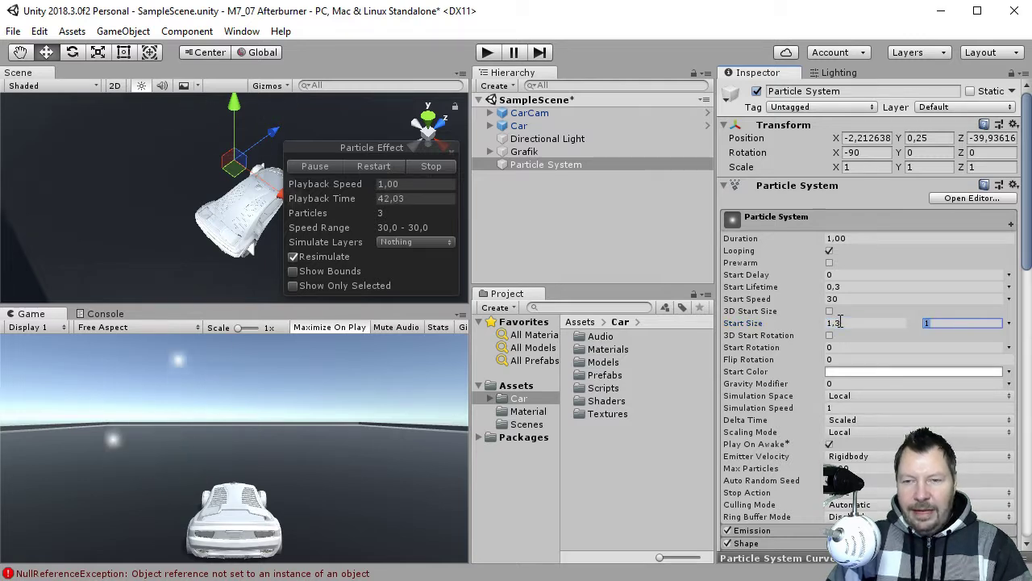
text(2)
key(Tab)
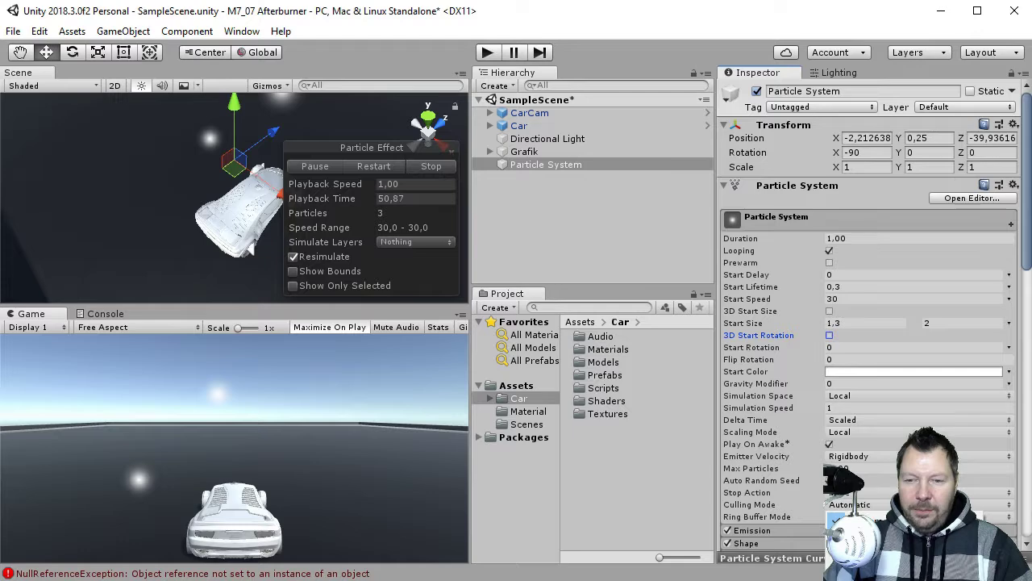
Change the culling mode to Pause and Catch-up and set the emission rate over time to 80
click(855, 528)
scroll(931, 343, down, 3)
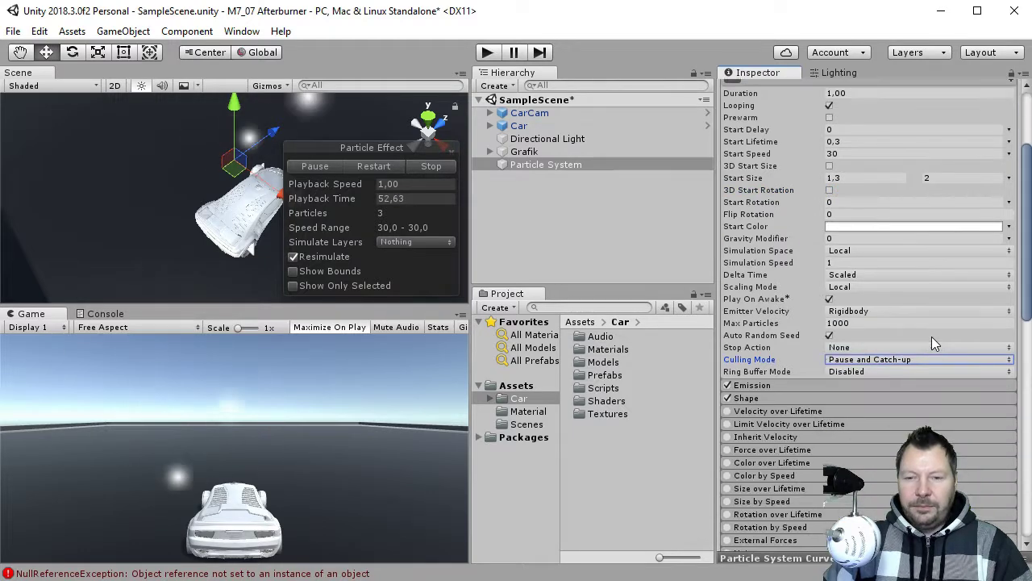
scroll(931, 338, down, 2)
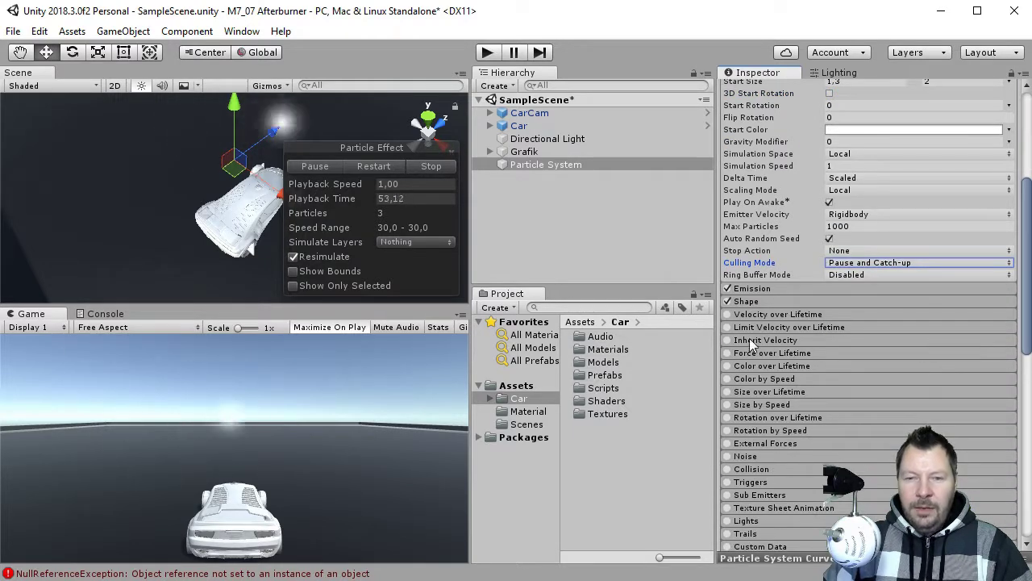
click(769, 288)
click(834, 304)
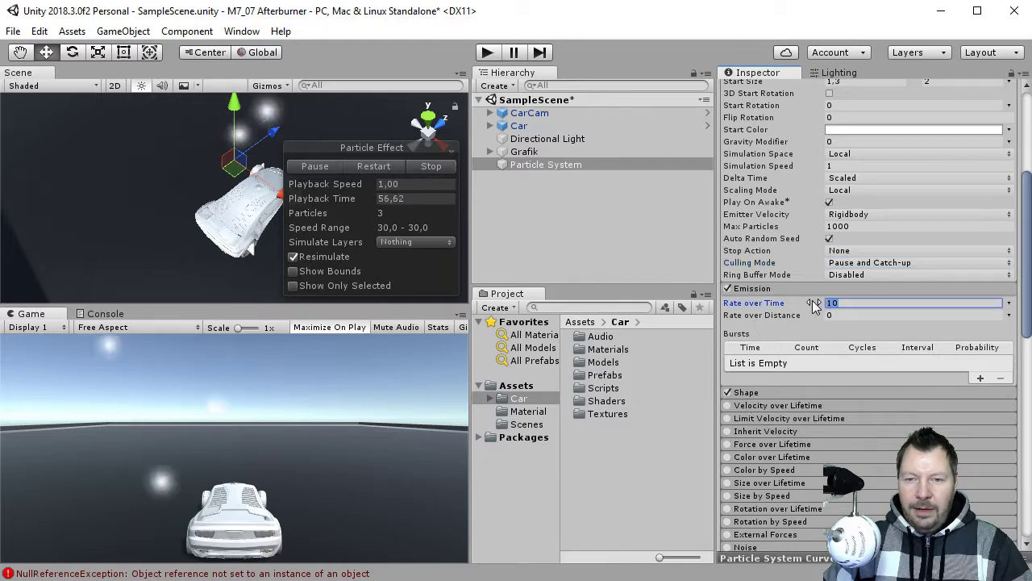
text(8)
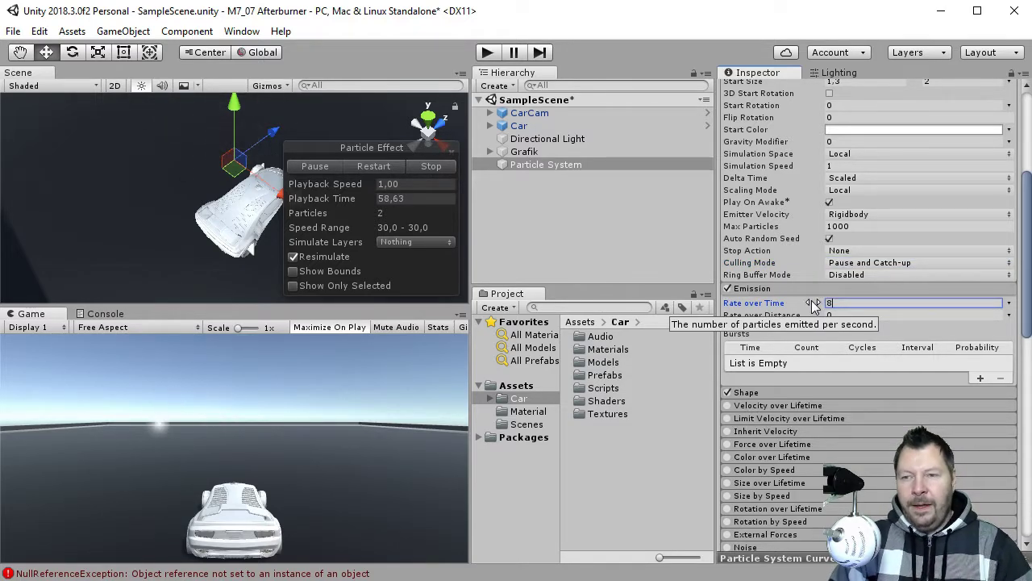
text(0)
key(Tab)
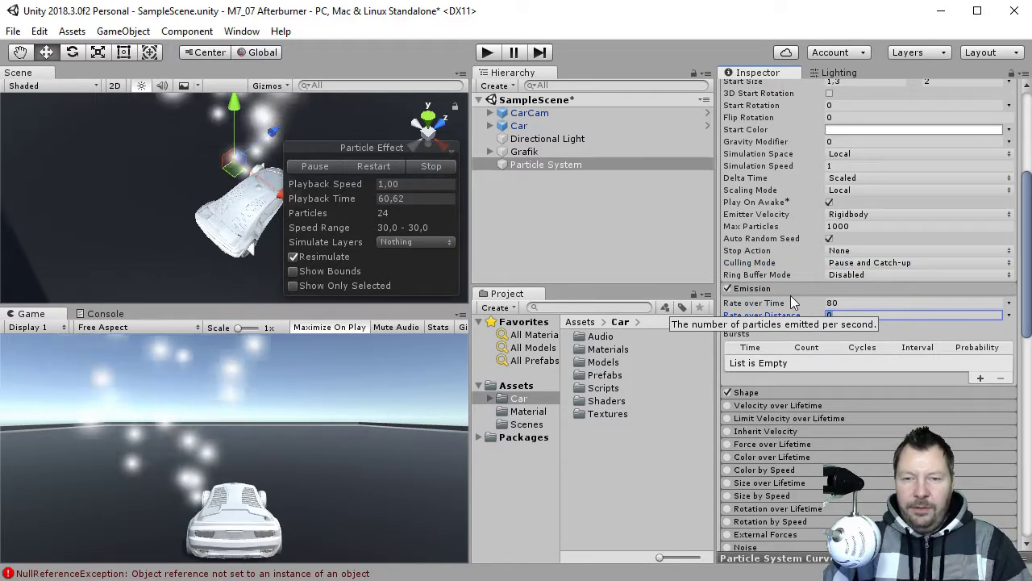
click(777, 287)
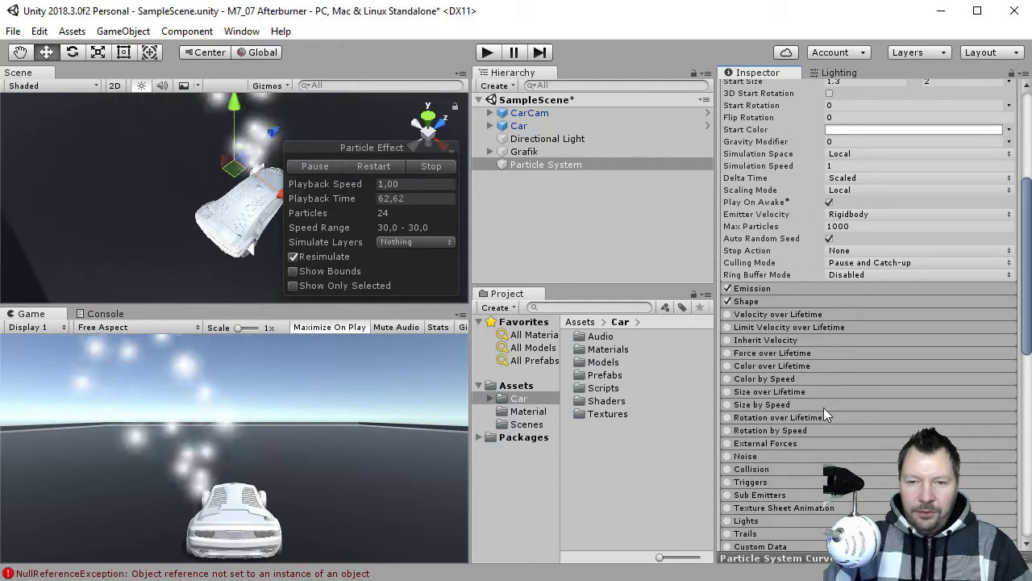
Enable Color over Lifetime for the particle system
click(782, 367)
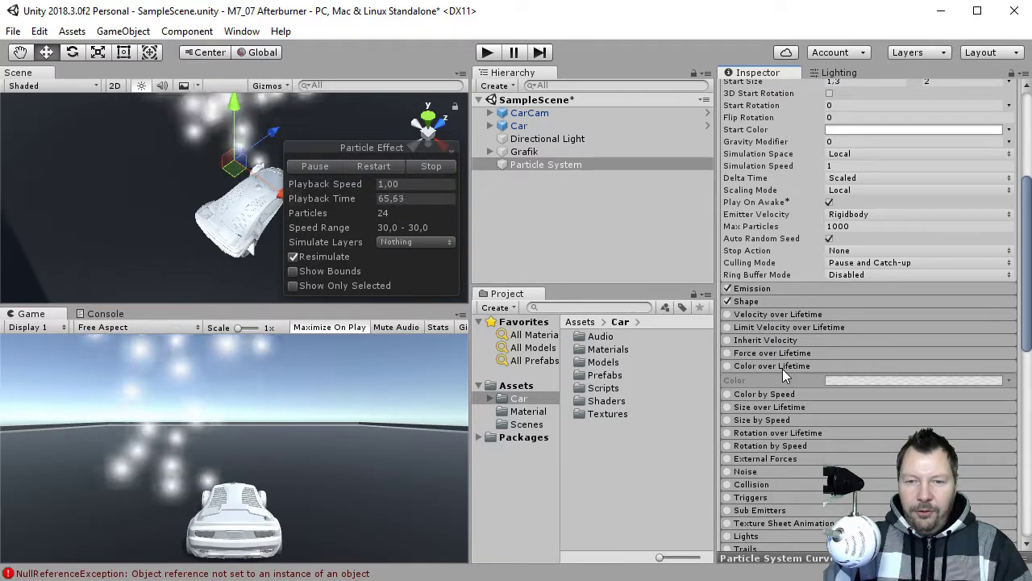
click(727, 366)
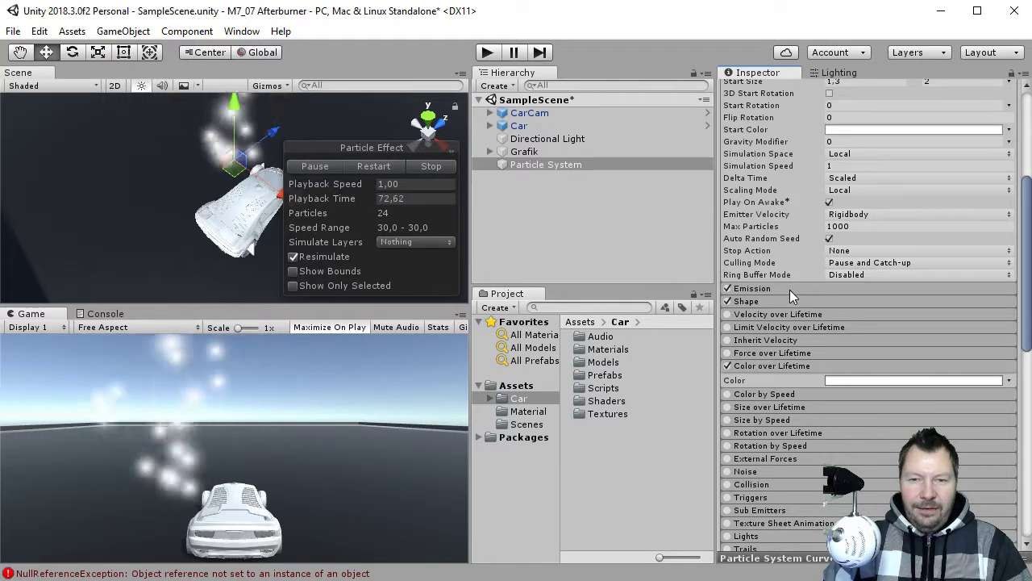
Narrow the cone-shaped emitter by setting its angle to 1 and its radius to 0.2
click(769, 300)
click(846, 338)
text(1)
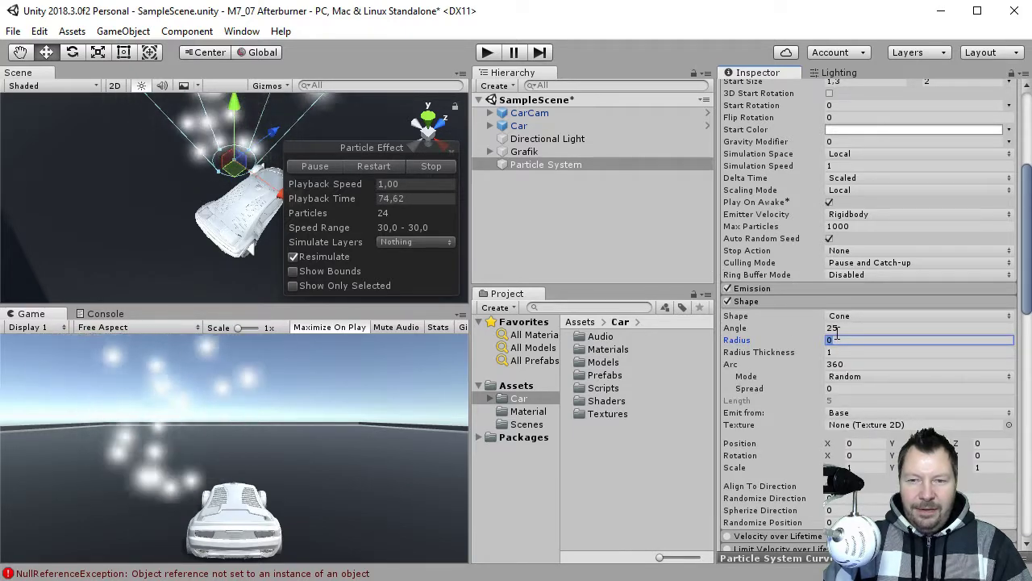
click(814, 328)
text(1)
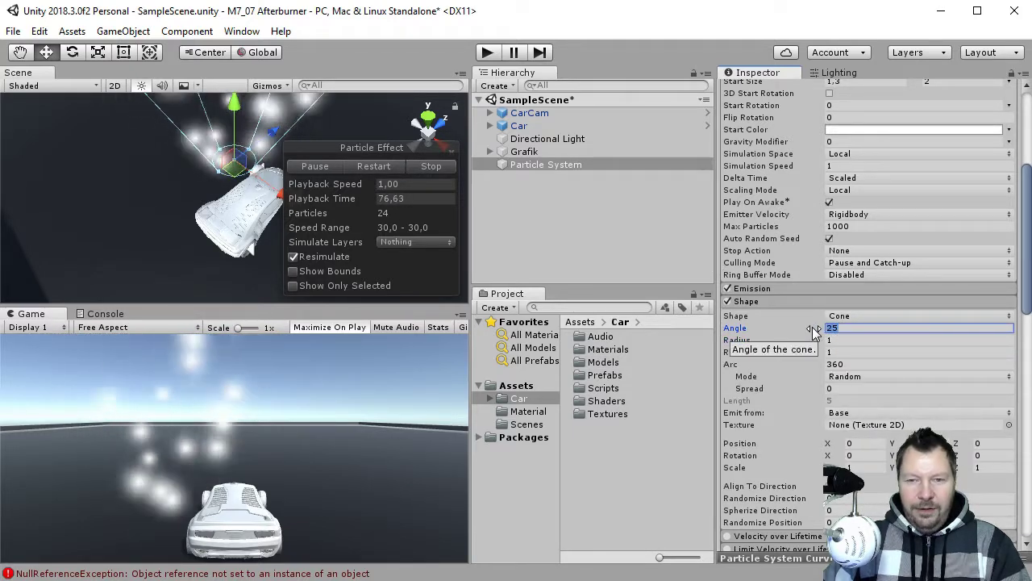
key(Tab)
text(0.79)
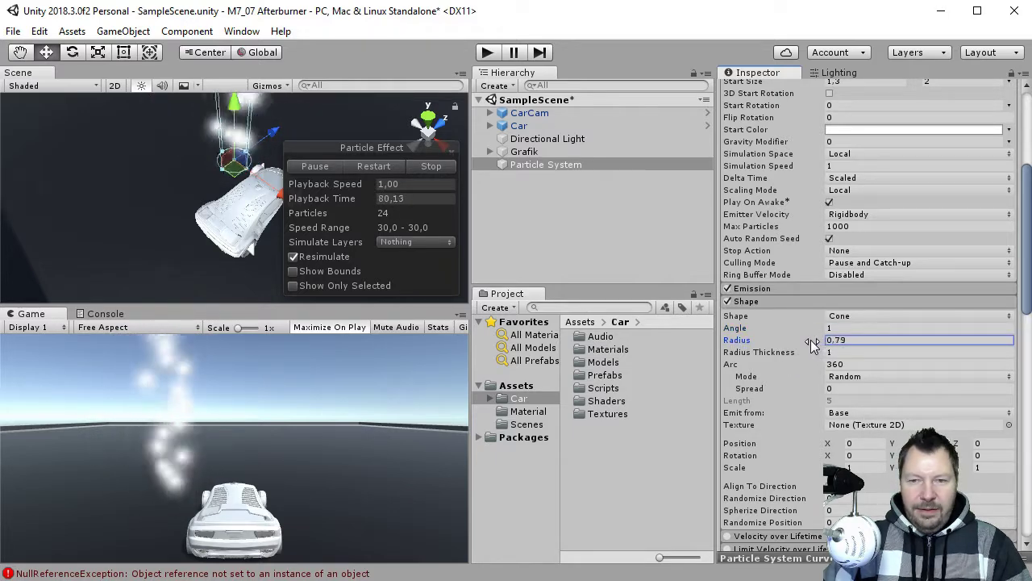
drag(813, 344, 862, 347)
text(0)
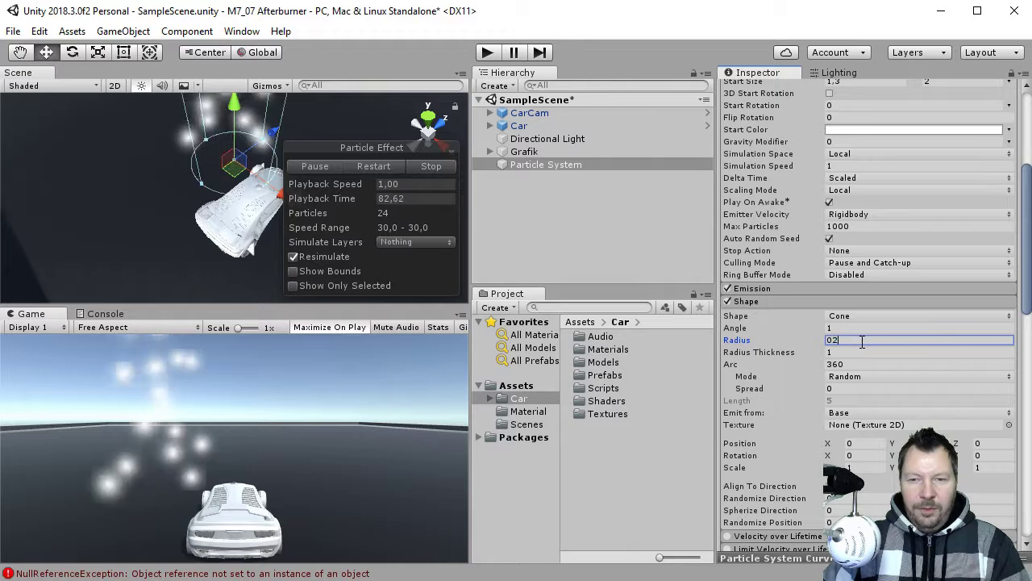
text(,2)
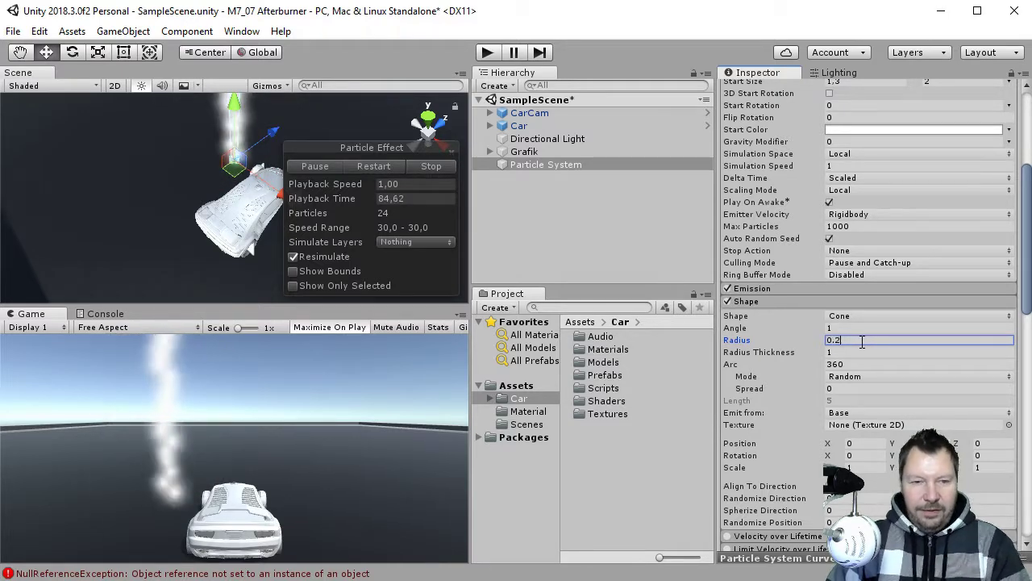
key(Tab)
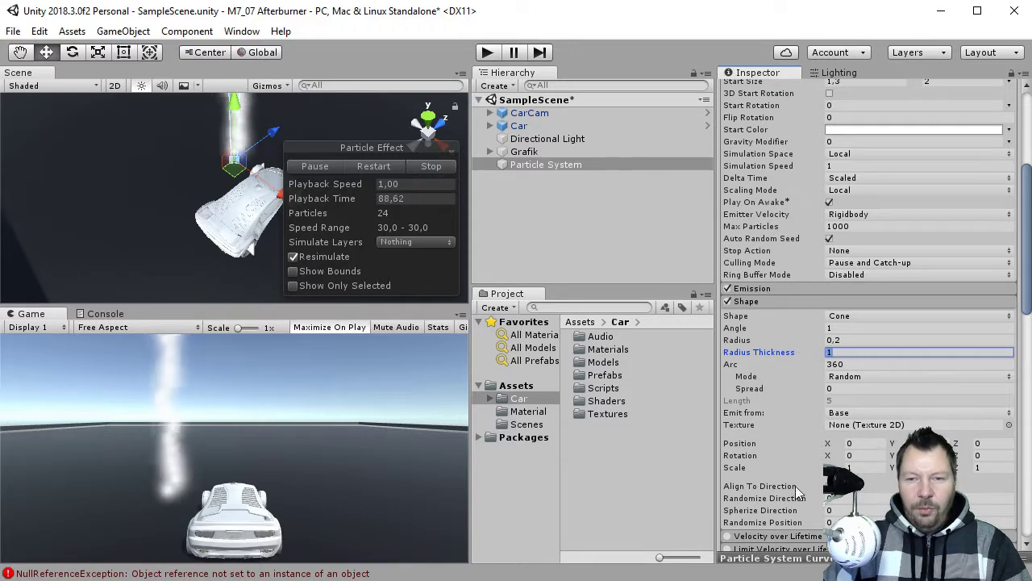
click(759, 302)
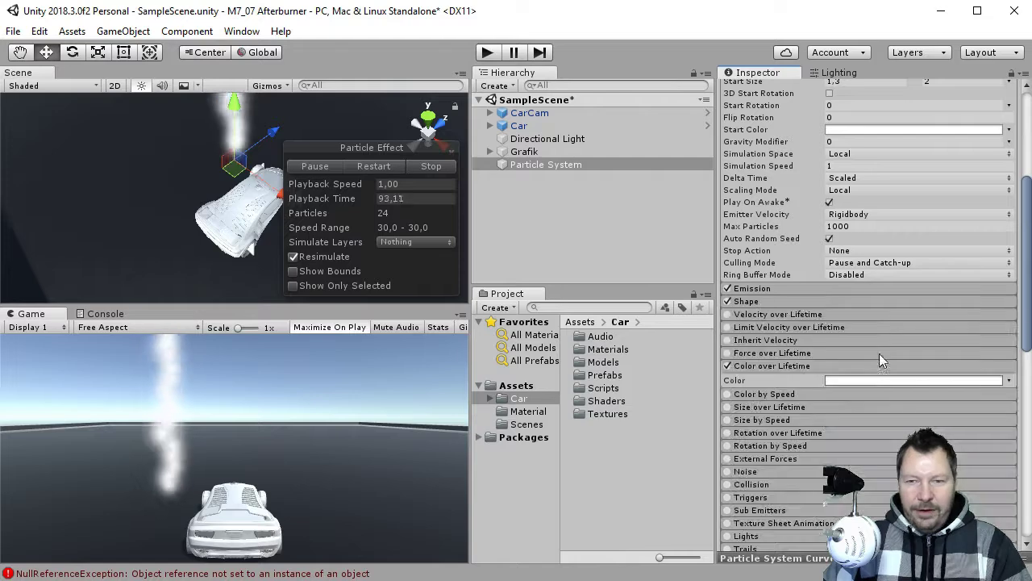
Add a yellow (FFF700) colour key at about 9.4% to the Color over Lifetime gradient
click(921, 384)
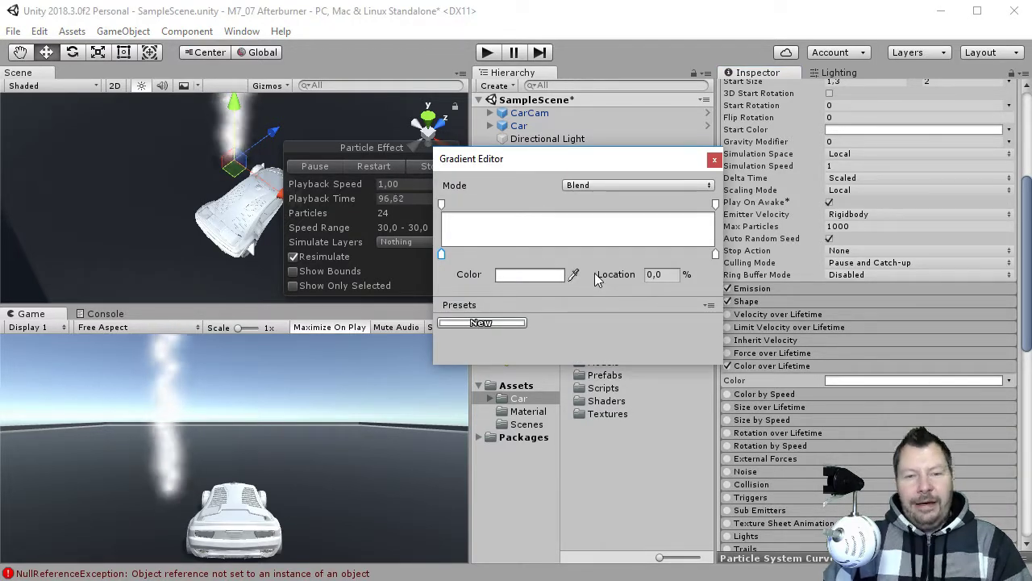
click(469, 255)
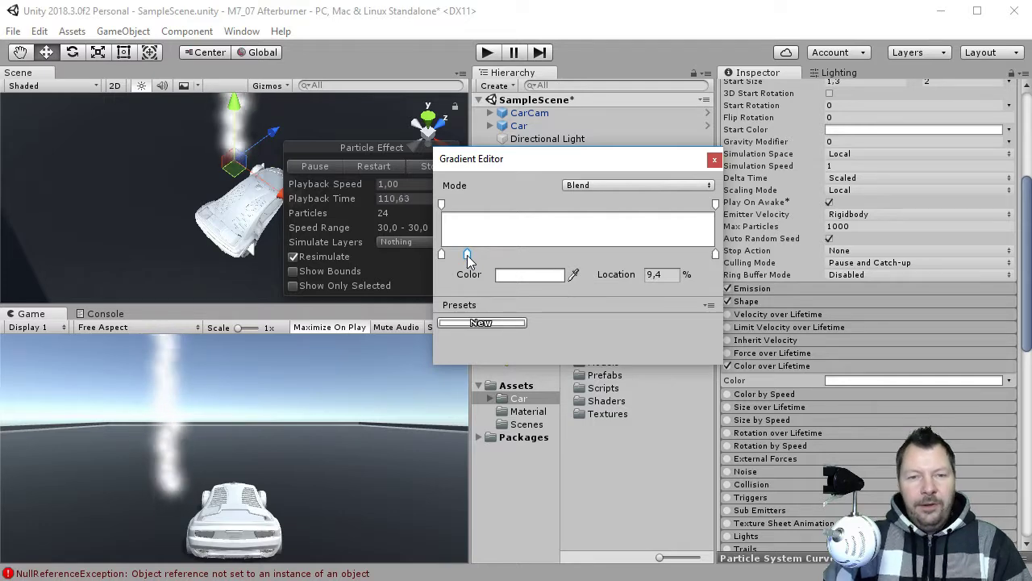
click(534, 277)
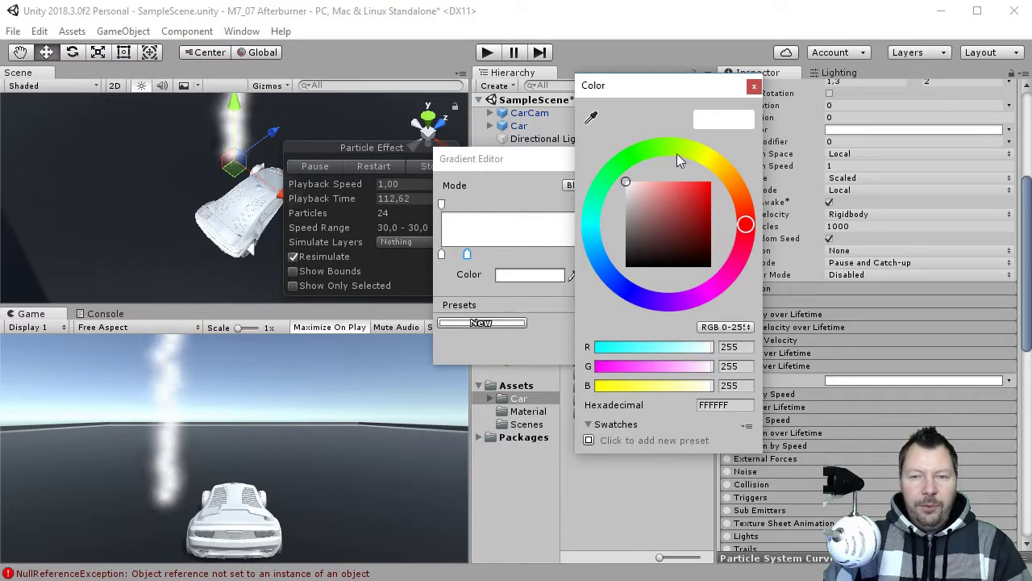
click(713, 162)
drag(699, 193, 723, 182)
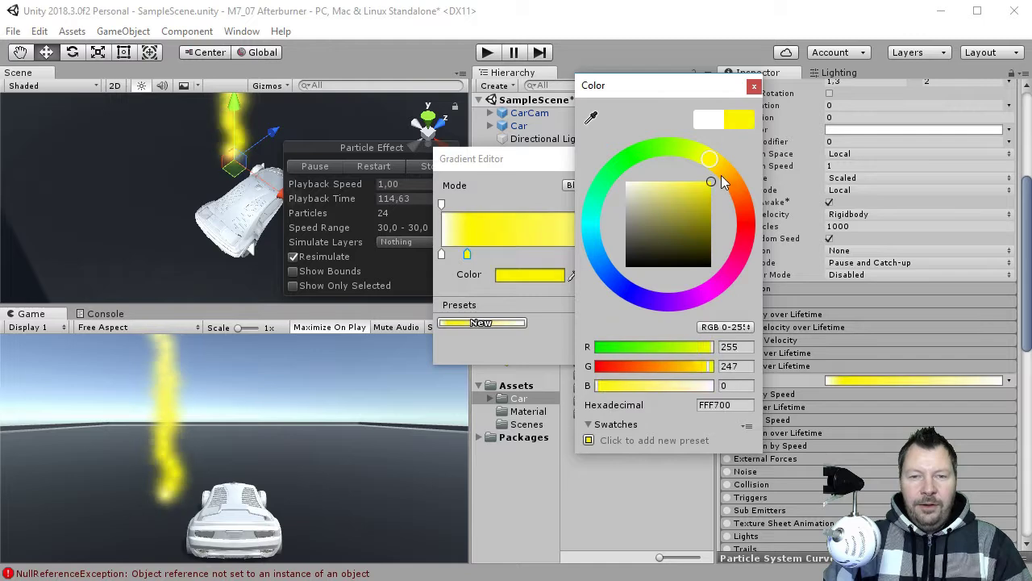
click(754, 87)
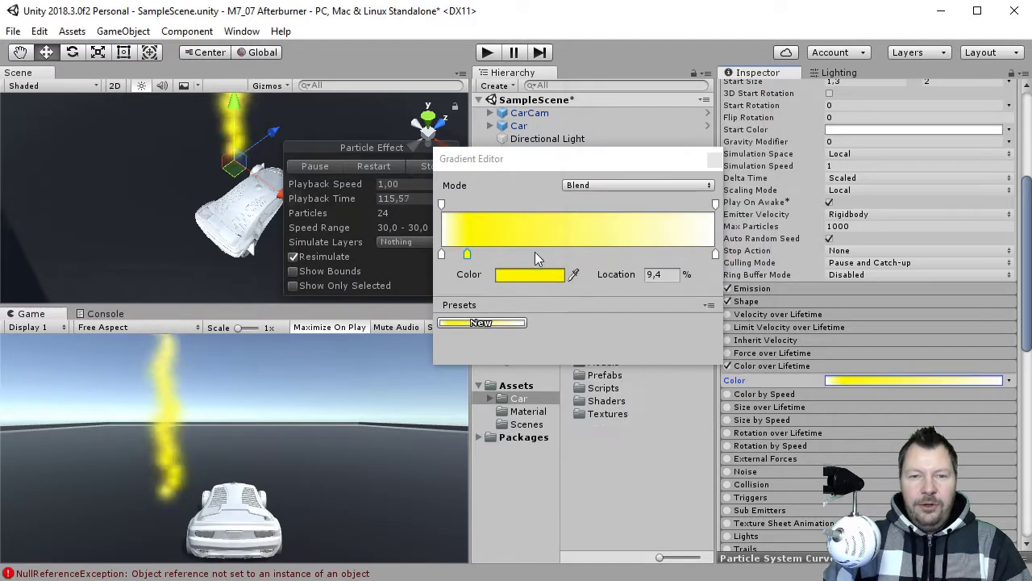
Add an orange-yellow (FFCD28) colour key at about 12.9% to the Color over Lifetime gradient
click(472, 254)
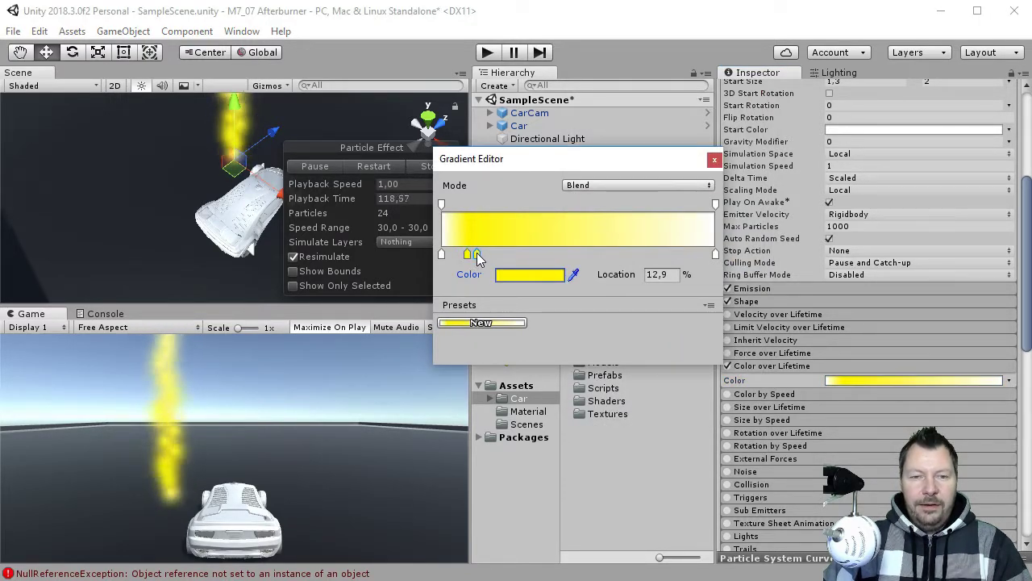
click(528, 274)
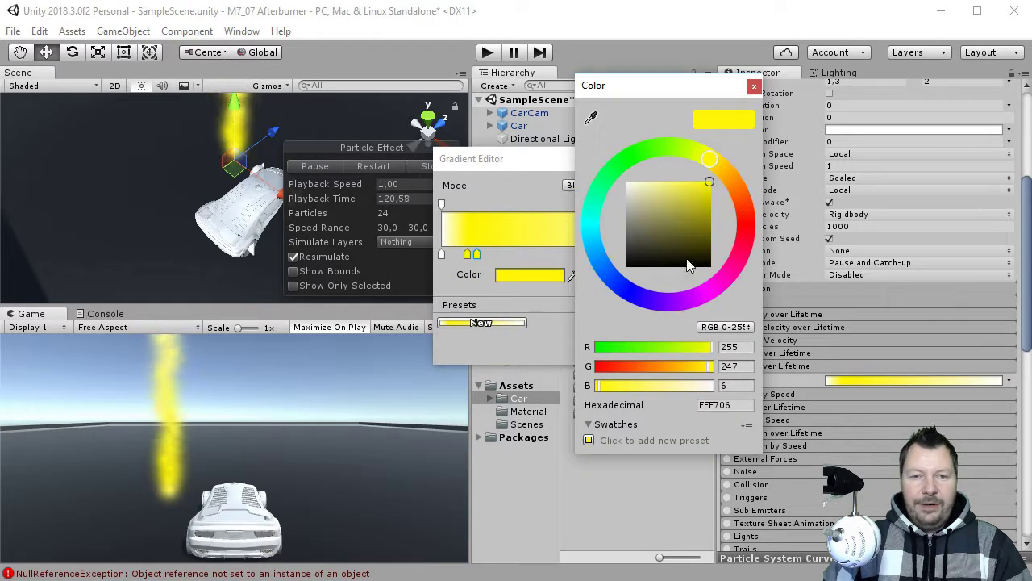
click(729, 177)
click(699, 190)
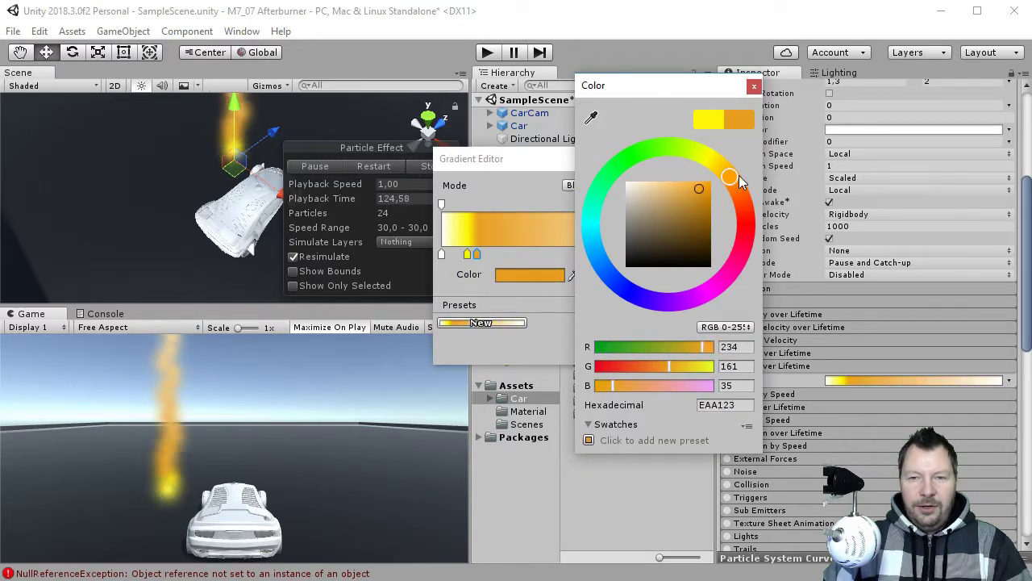
drag(727, 175, 721, 168)
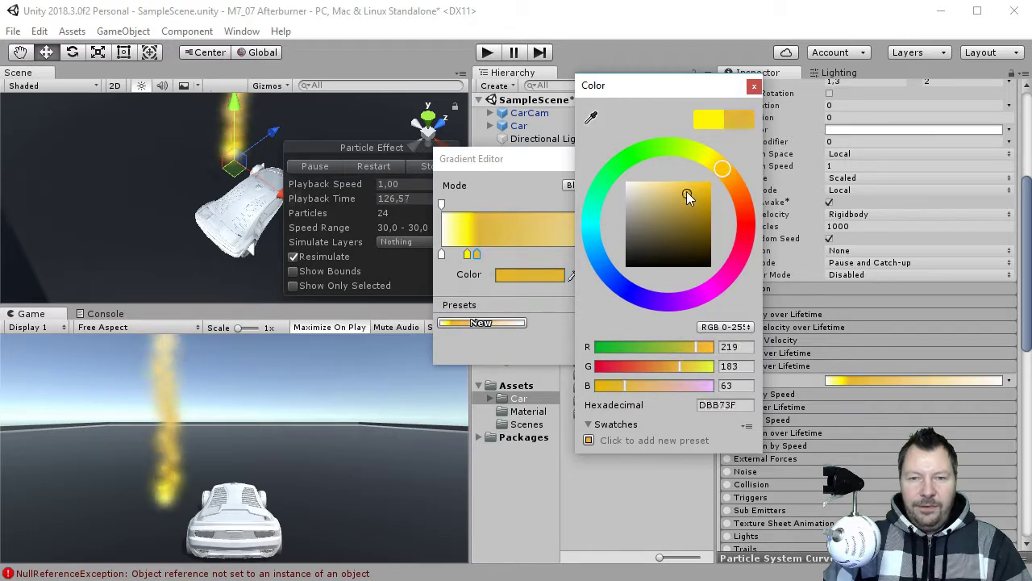
click(689, 178)
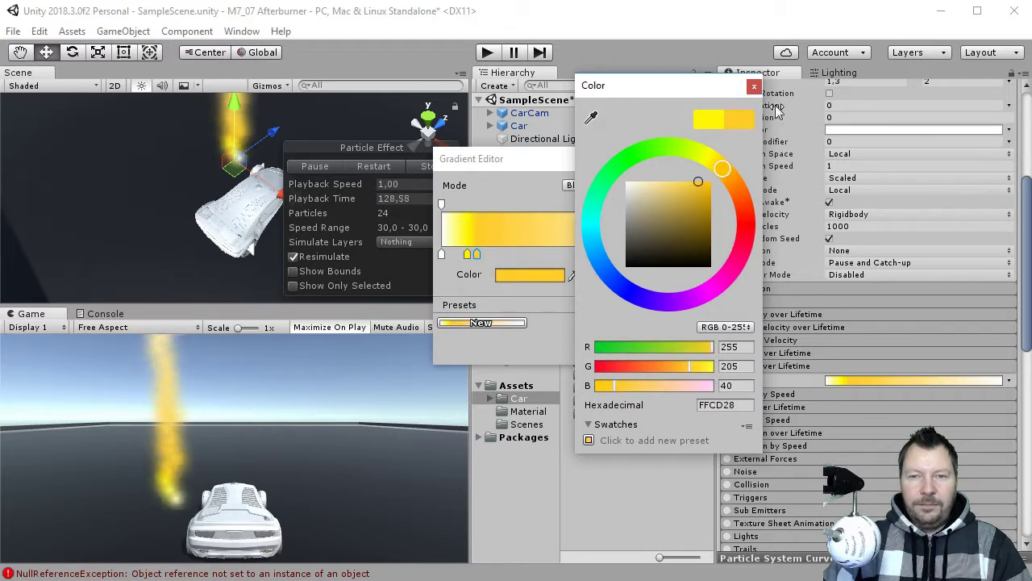
click(754, 86)
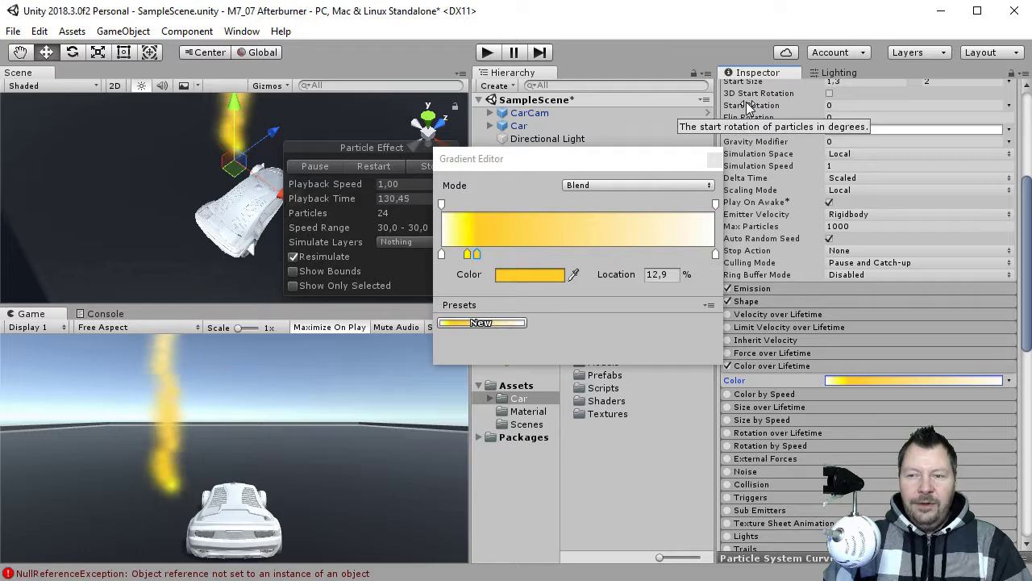
Add a purple (E264FF) colour key at about 70.6% to the gradient
click(635, 253)
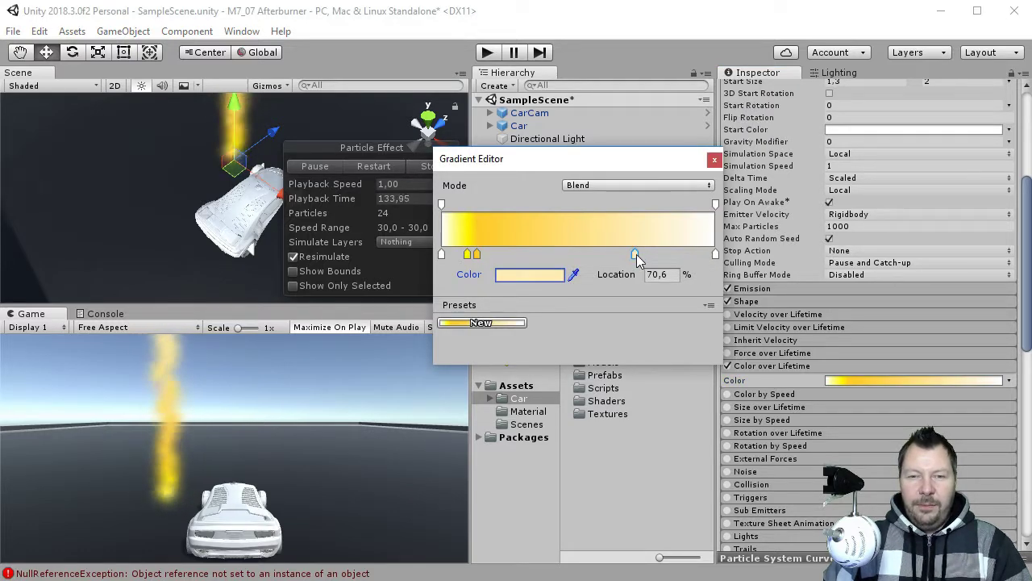
click(519, 275)
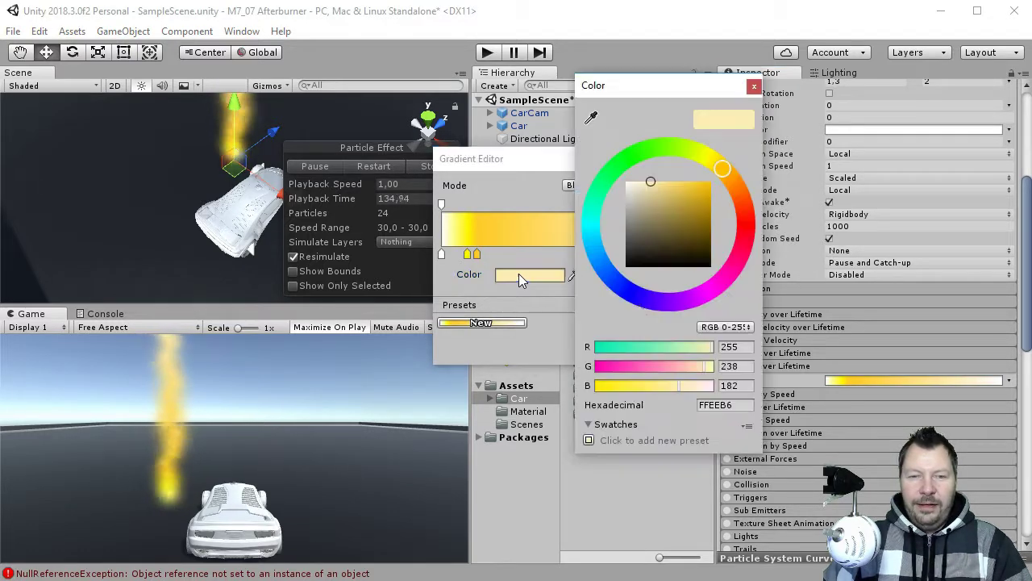
click(693, 297)
drag(704, 210, 680, 187)
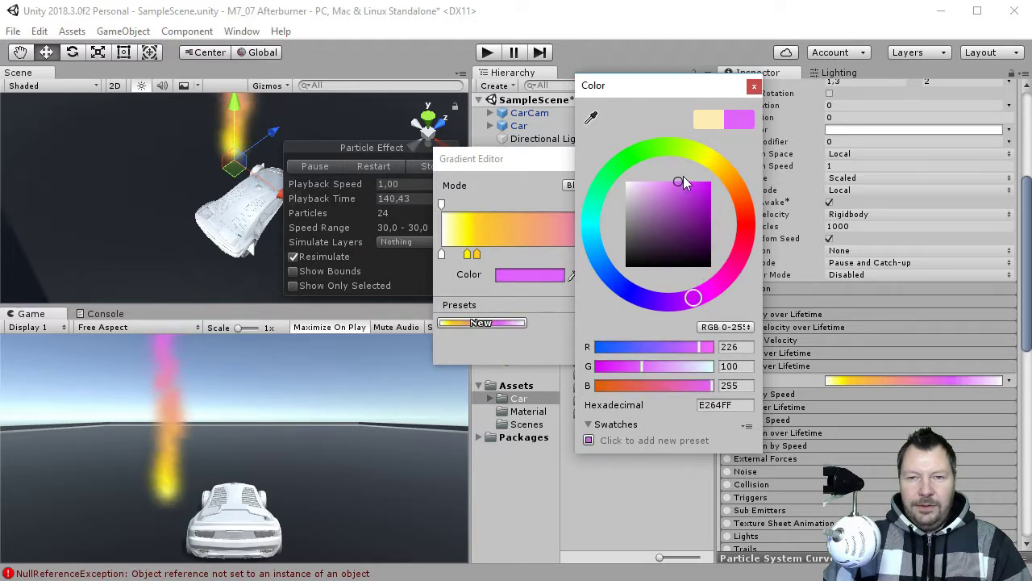
click(754, 87)
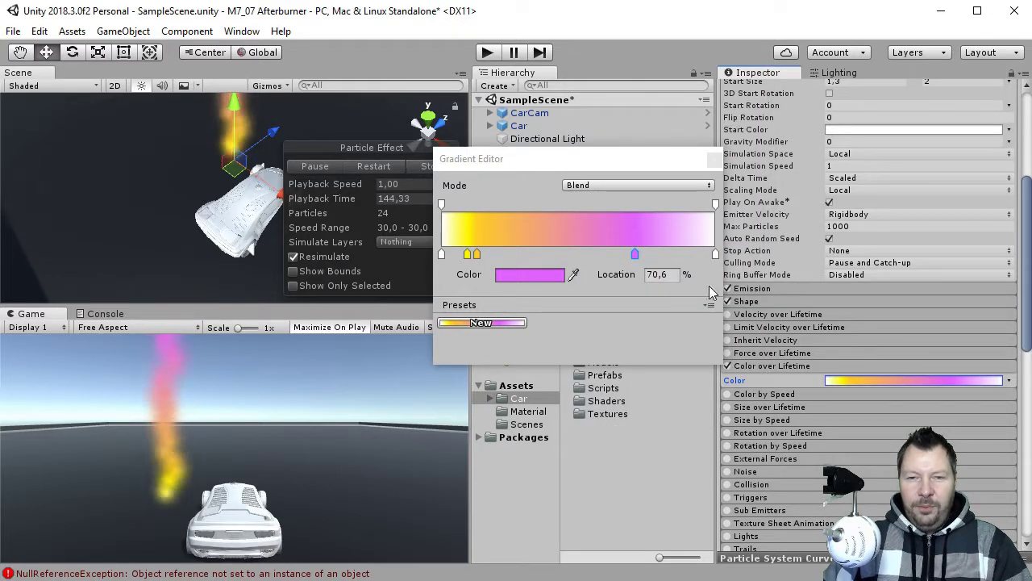
Change the gradient's end colour key at 100% to light blue (5BC0FF)
click(717, 254)
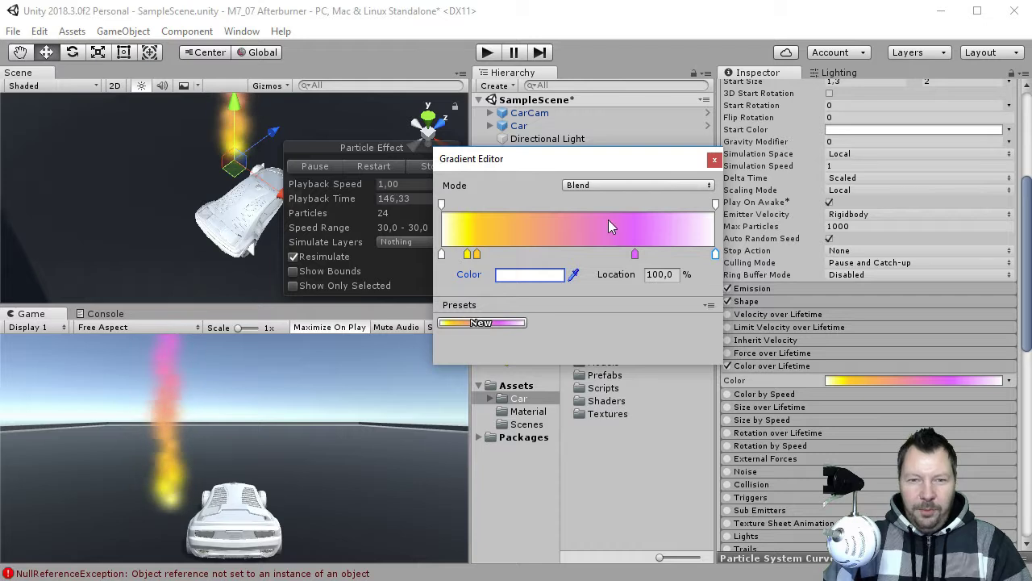
click(530, 275)
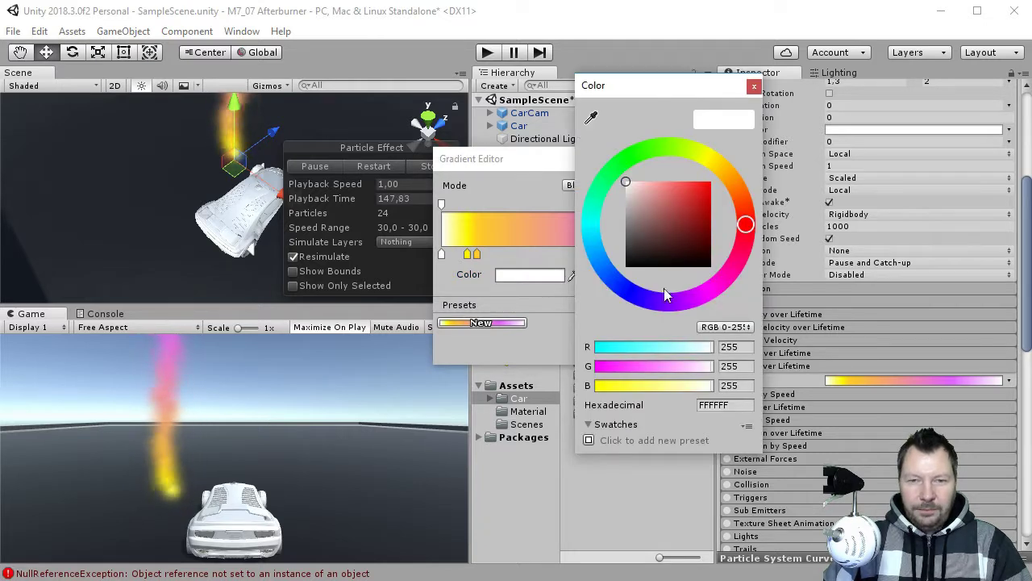
click(596, 236)
mouse_move(666, 200)
mouse_down()
mouse_move(680, 184)
mouse_move(662, 174)
mouse_move(684, 189)
mouse_up()
click(597, 257)
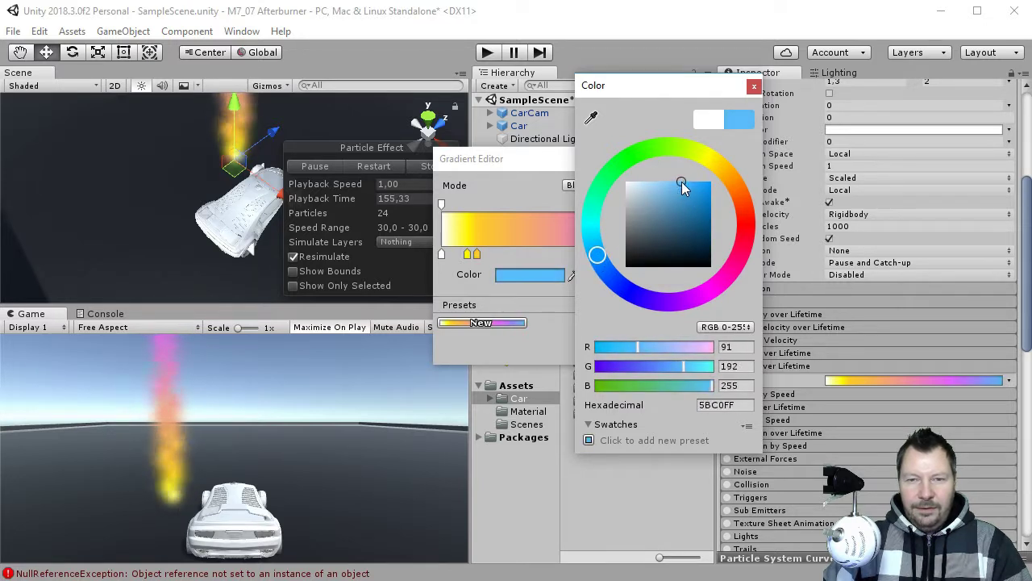
click(754, 86)
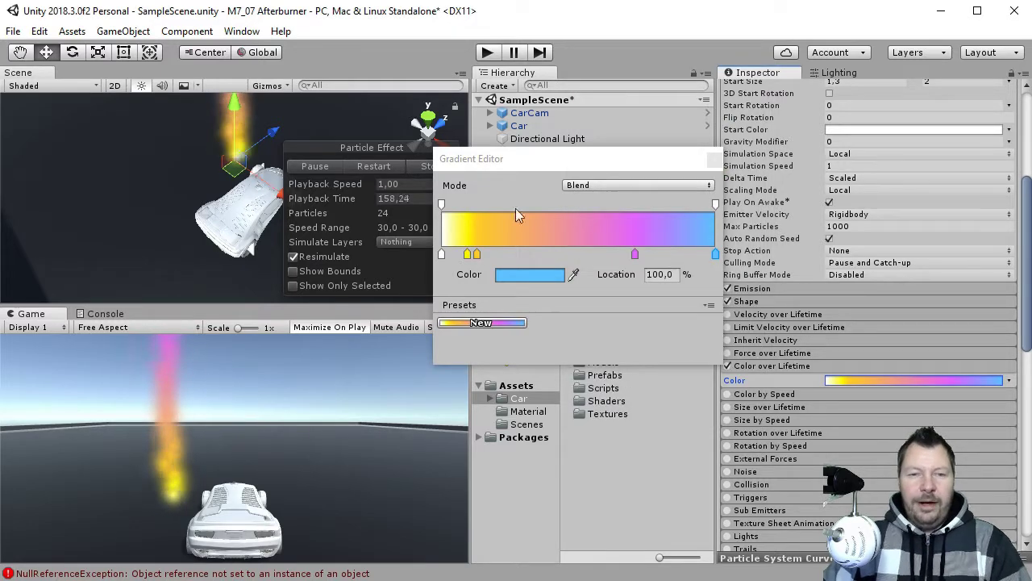
Make the gradient fully transparent at both ends and add an alpha key of 144 at about 4.7%
click(441, 204)
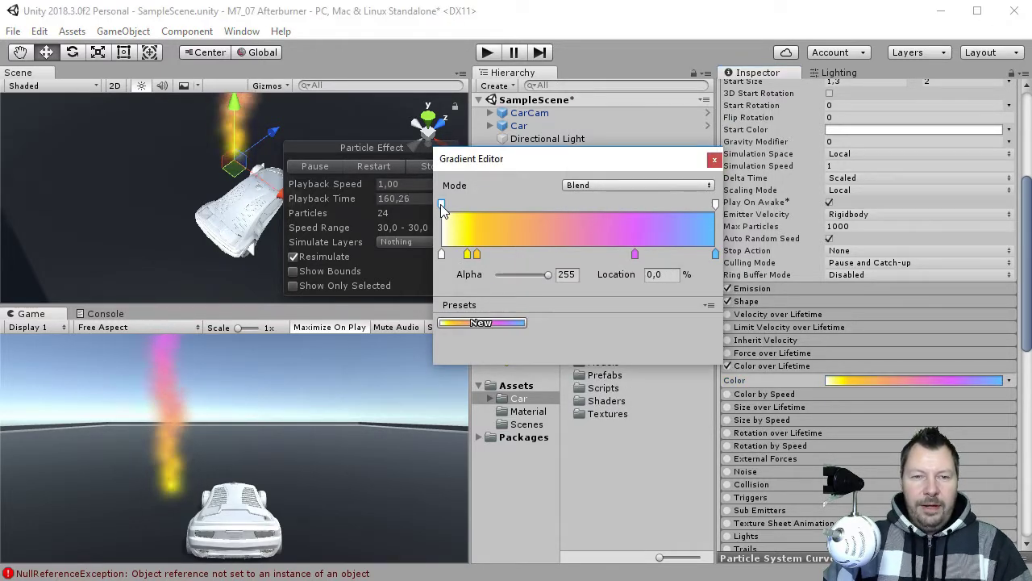
drag(545, 279, 489, 276)
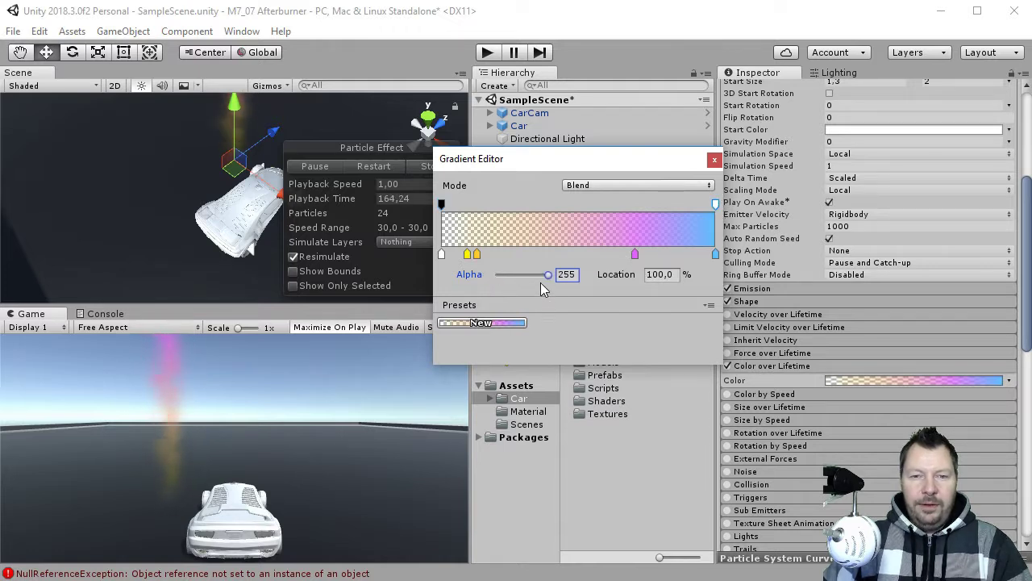
drag(549, 276, 474, 276)
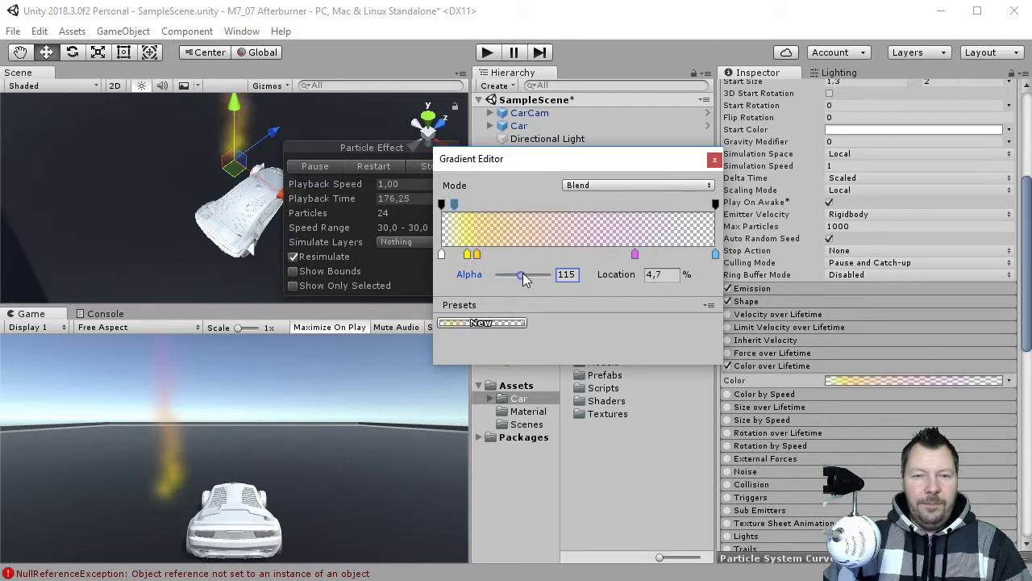
drag(523, 276, 528, 275)
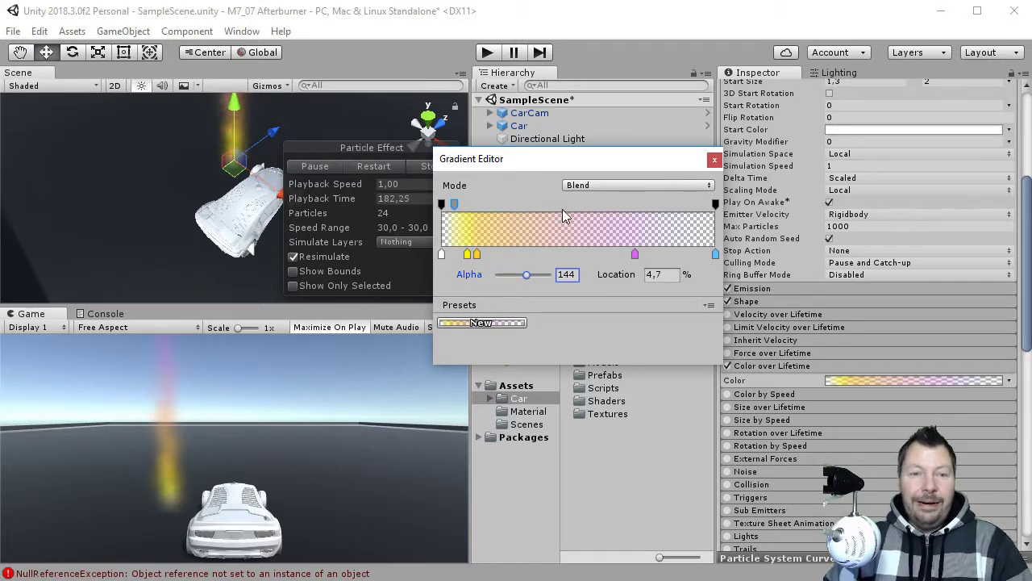
click(713, 161)
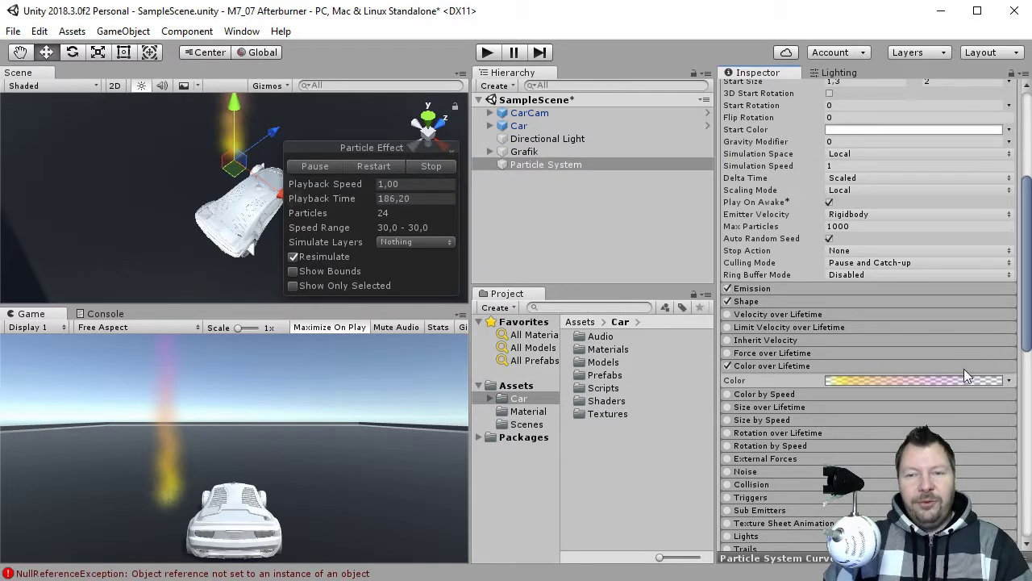
Enable Size over Lifetime and reshape its size curve to fall from 1 at the start to 0 at the end
scroll(910, 368, down, 3)
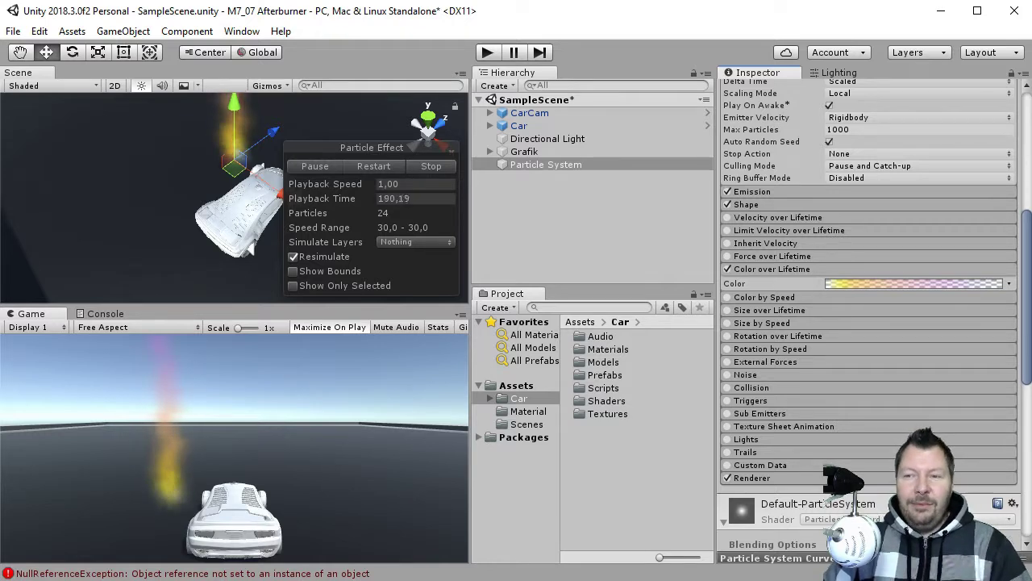
click(759, 269)
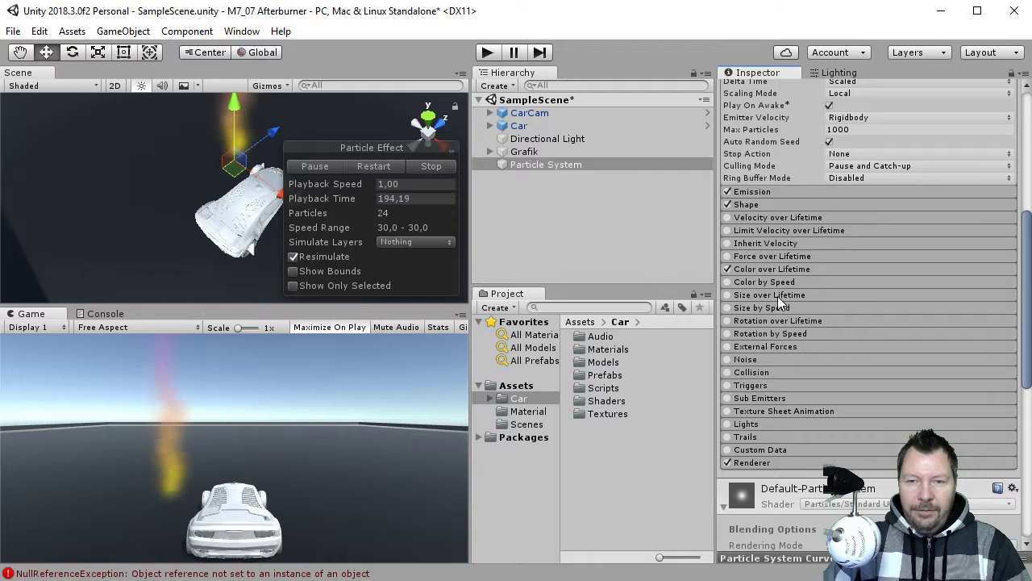
click(727, 295)
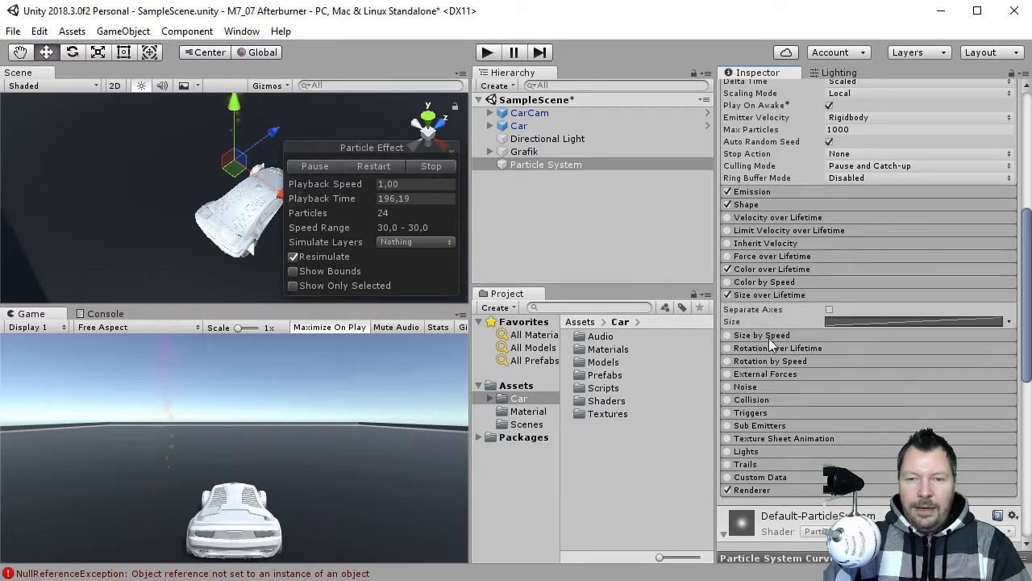
click(899, 321)
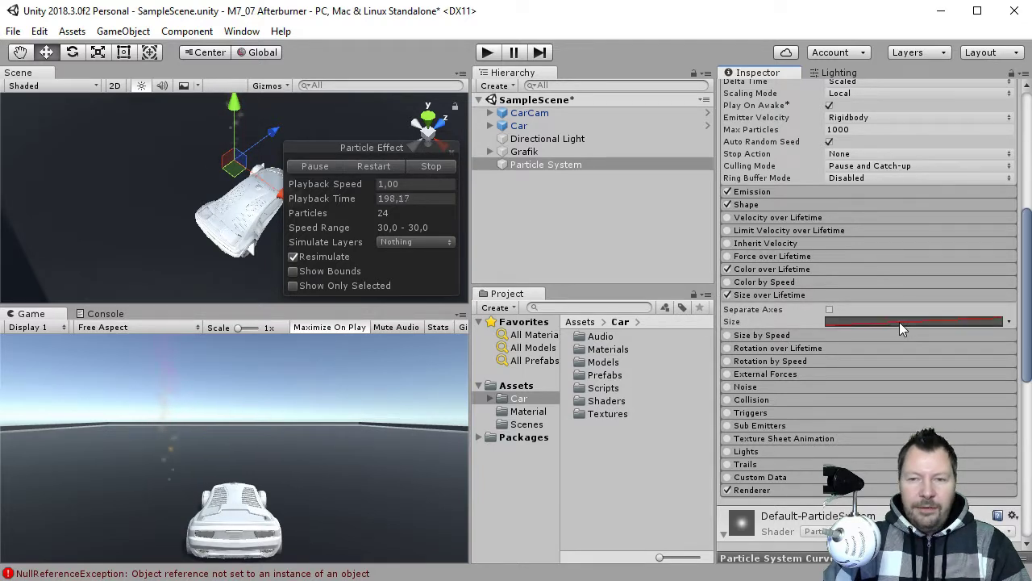
drag(922, 554, 922, 127)
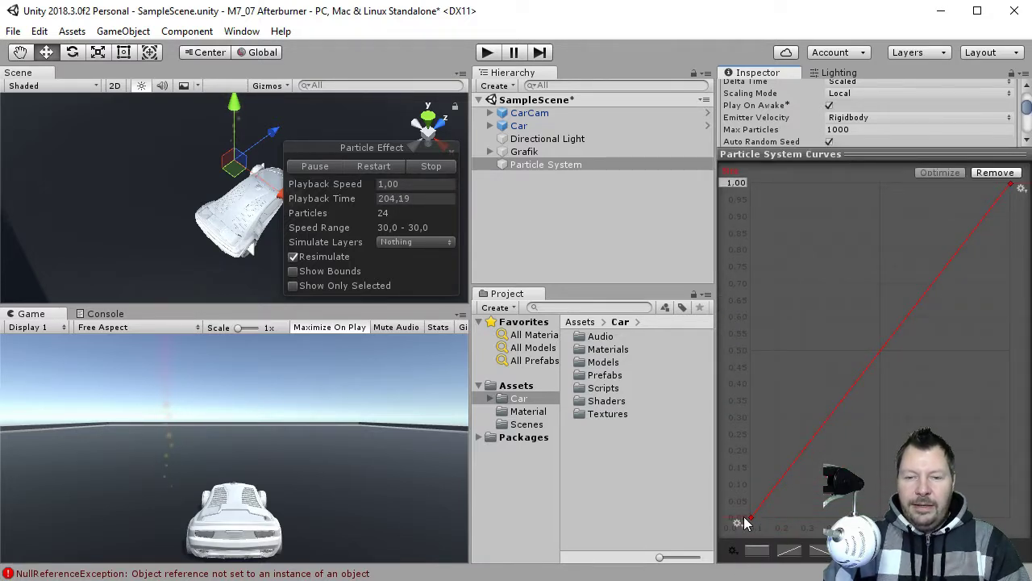
drag(754, 518, 742, 184)
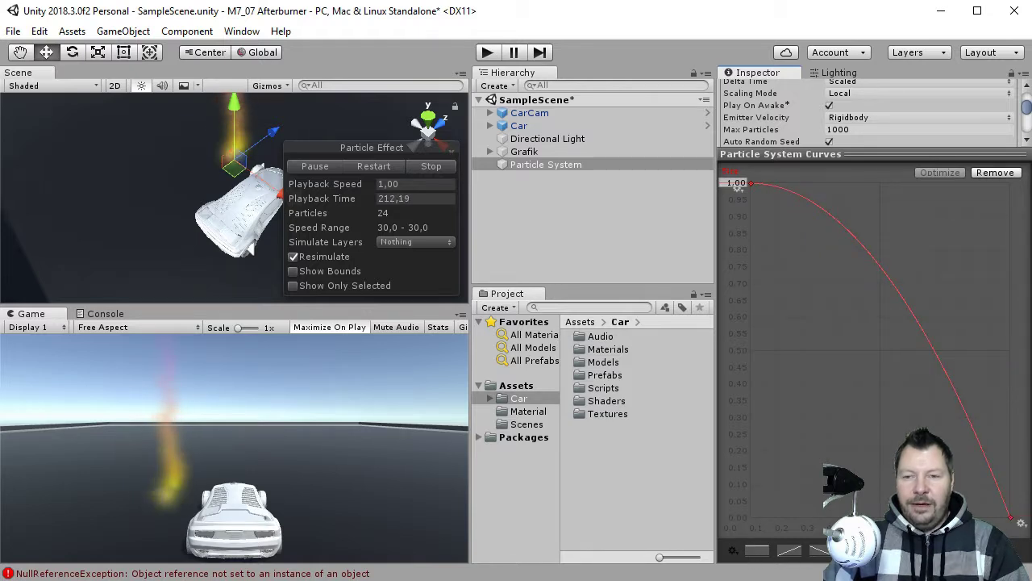
Add a middle key to the size curve at about 0.65 with size about 0.57, and lower the starting size to about 0.93
right_click(941, 365)
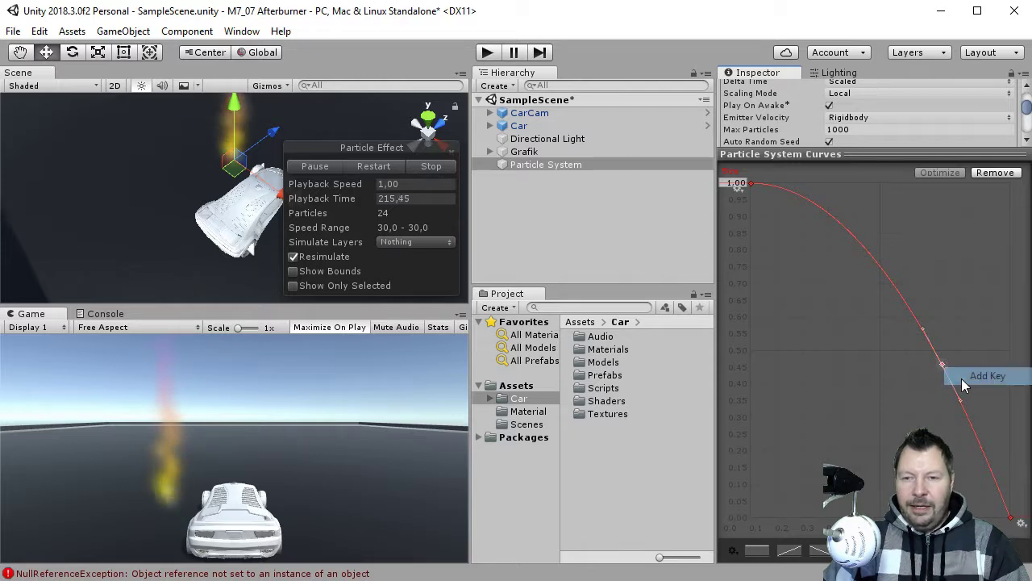
drag(942, 366, 938, 280)
drag(749, 184, 750, 213)
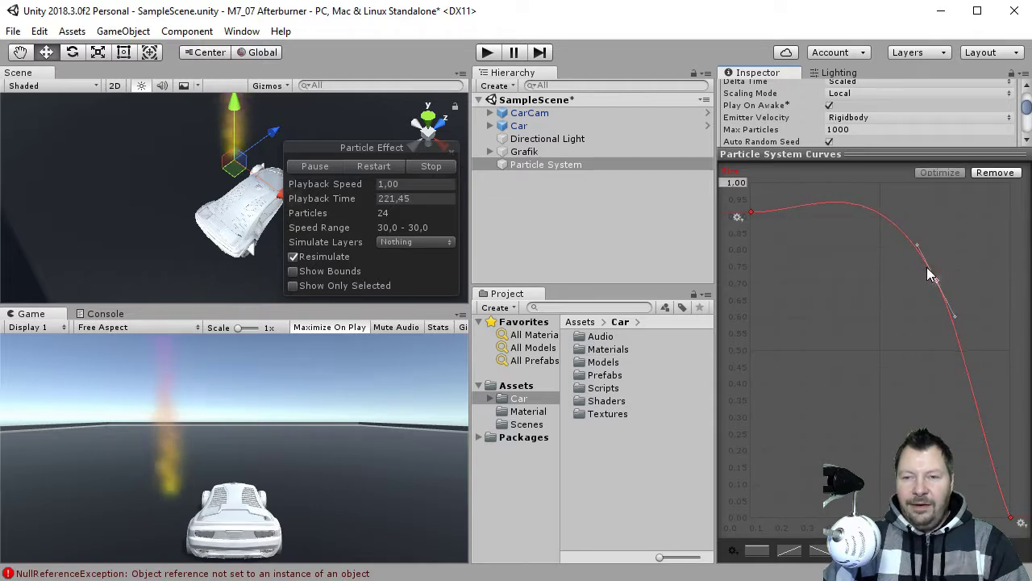
drag(922, 250, 920, 325)
mouse_move(750, 213)
mouse_down()
mouse_move(751, 290)
mouse_move(734, 205)
mouse_up()
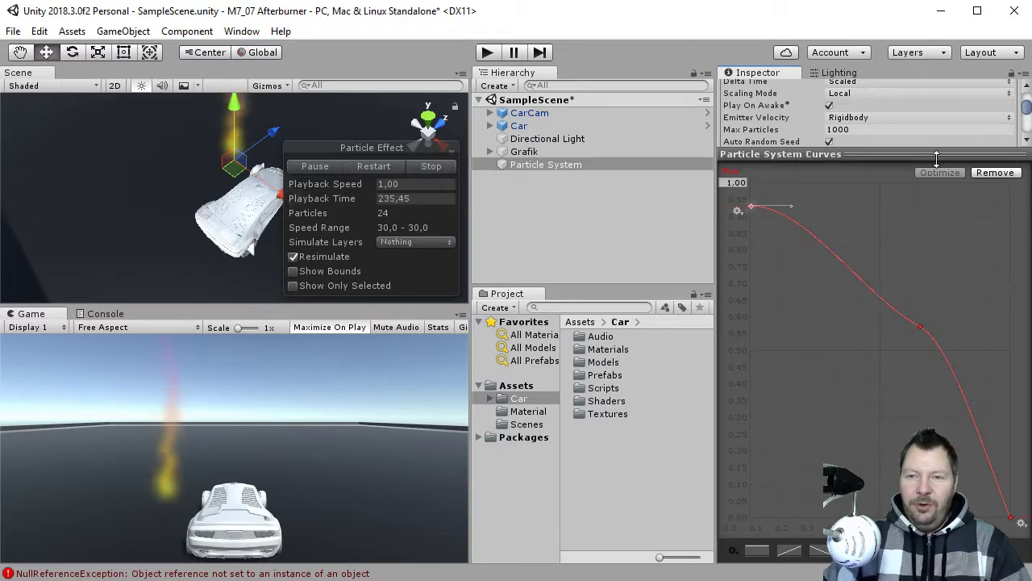
drag(945, 153, 945, 552)
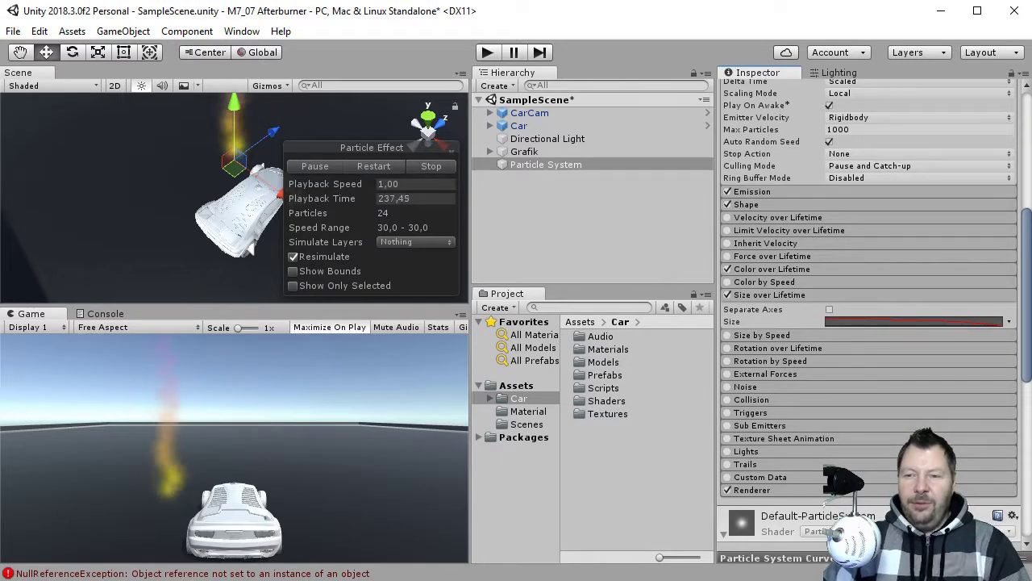
Set the particle renderer's material to Default-Particle
scroll(974, 360, down, 7)
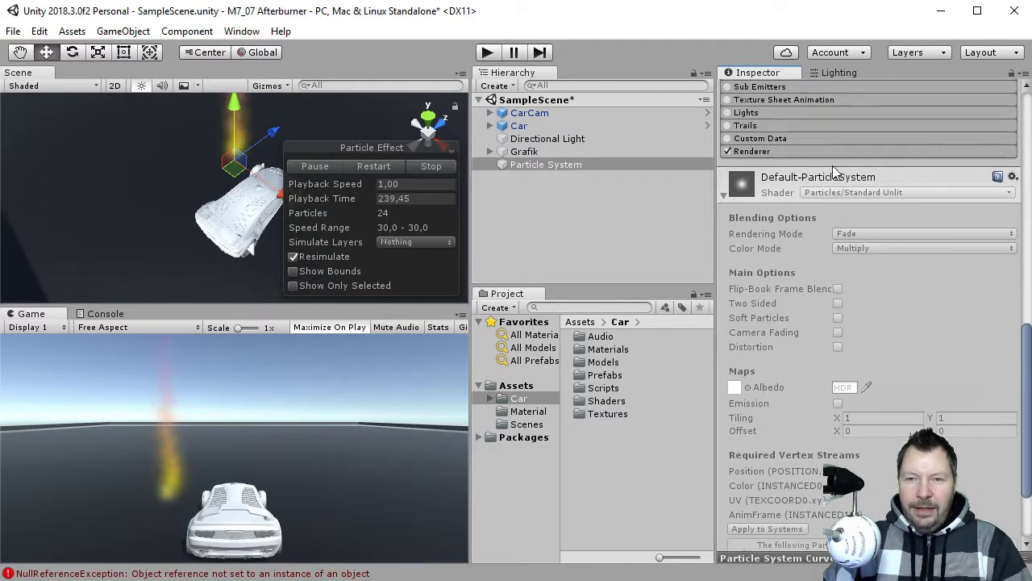
scroll(842, 265, up, 6)
scroll(908, 318, down, 7)
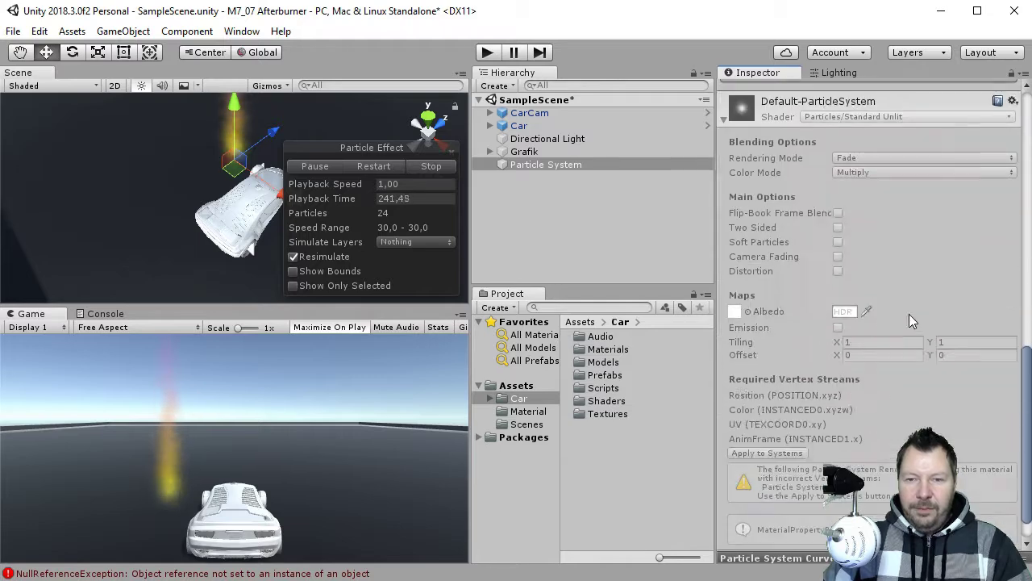
scroll(828, 316, up, 5)
click(760, 320)
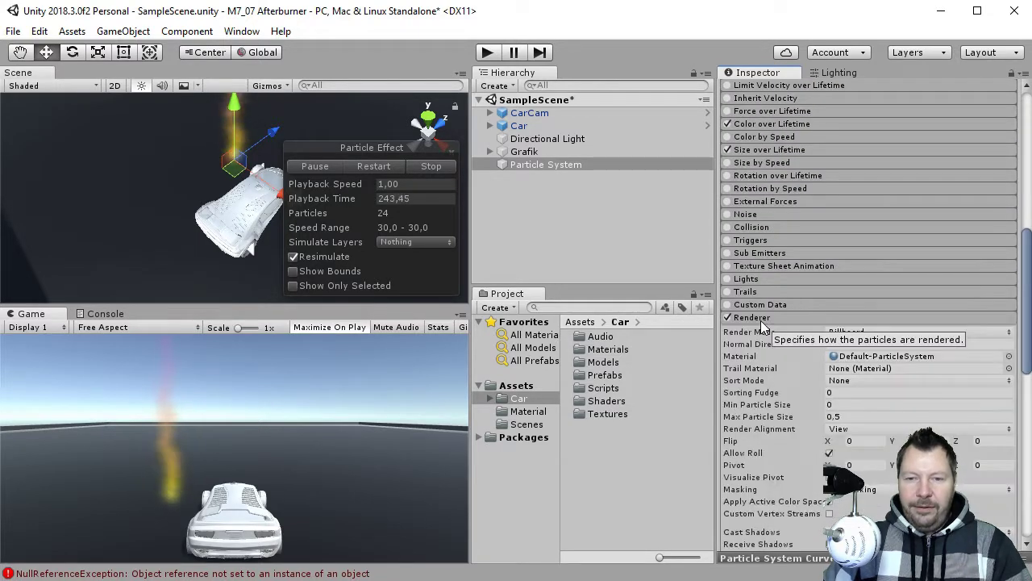
scroll(968, 258, down, 3)
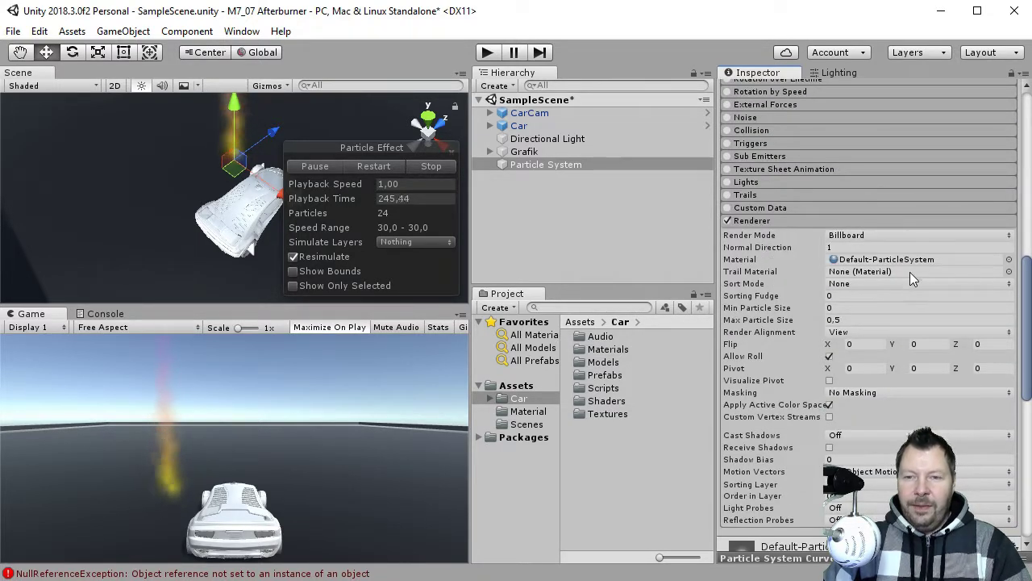
click(1009, 260)
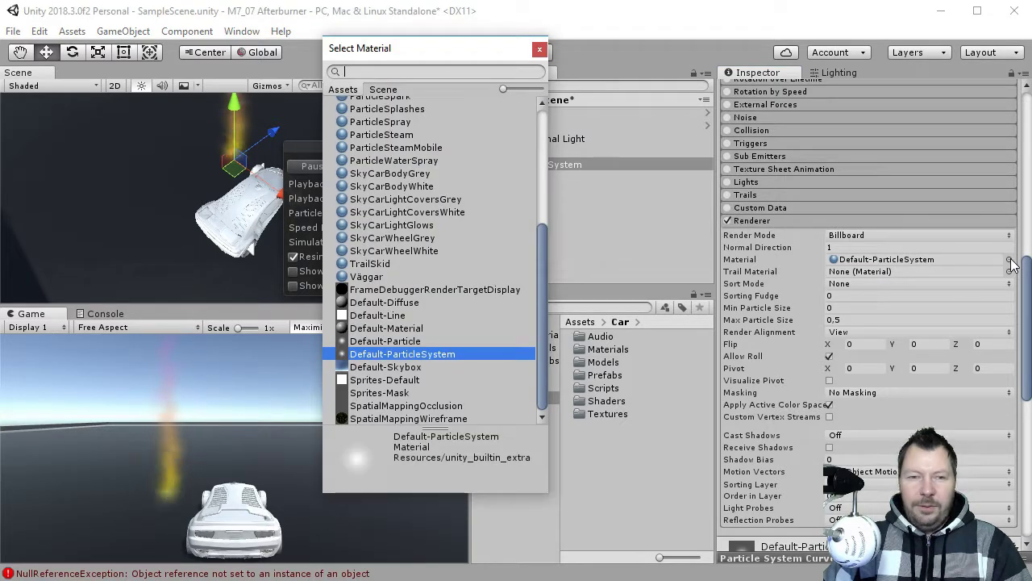
click(395, 342)
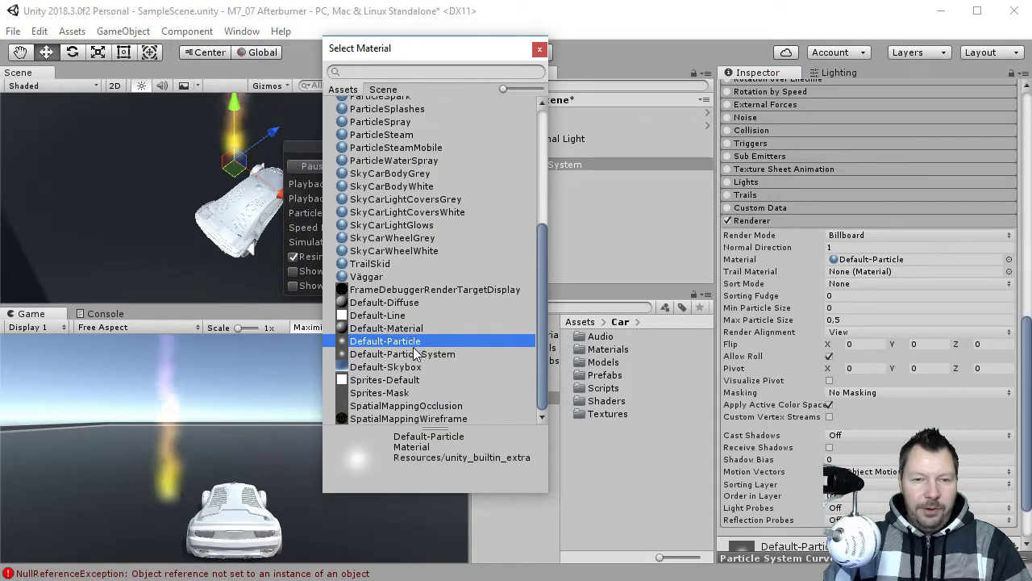
Close the material picker and set the Particle System's X rotation to -180
click(541, 50)
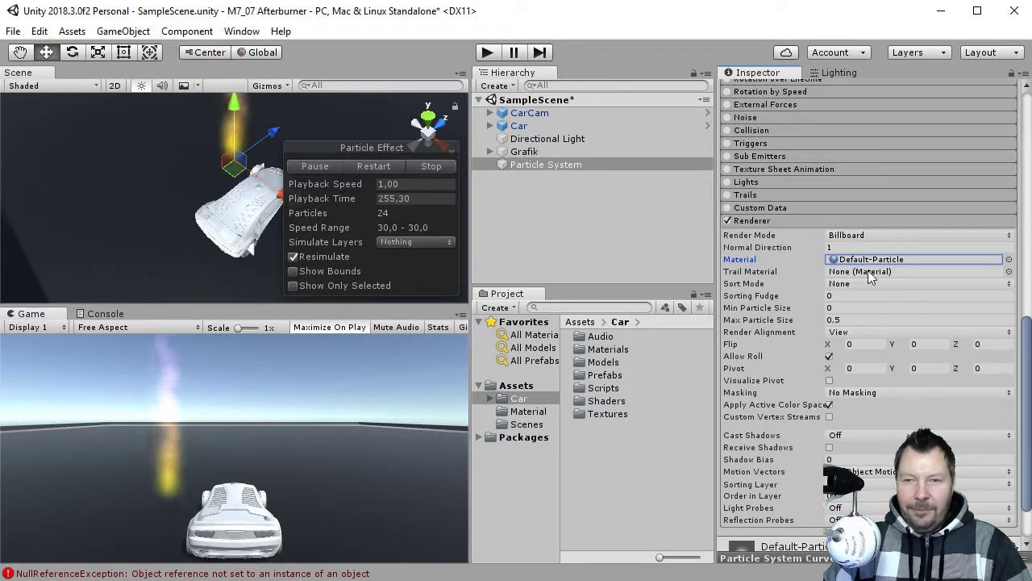
scroll(862, 274, down, 3)
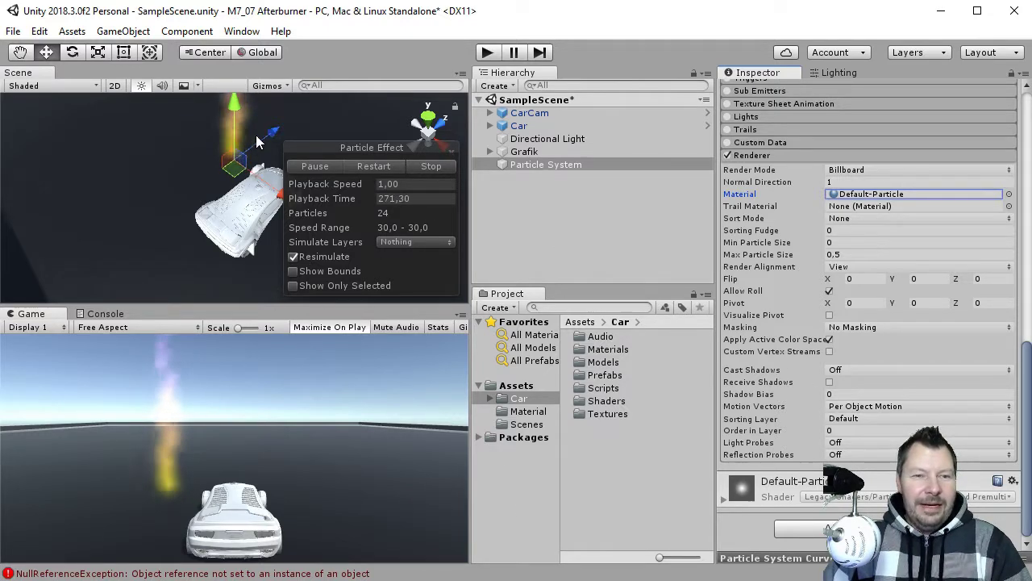
click(520, 166)
scroll(881, 210, up, 5)
scroll(882, 205, up, 5)
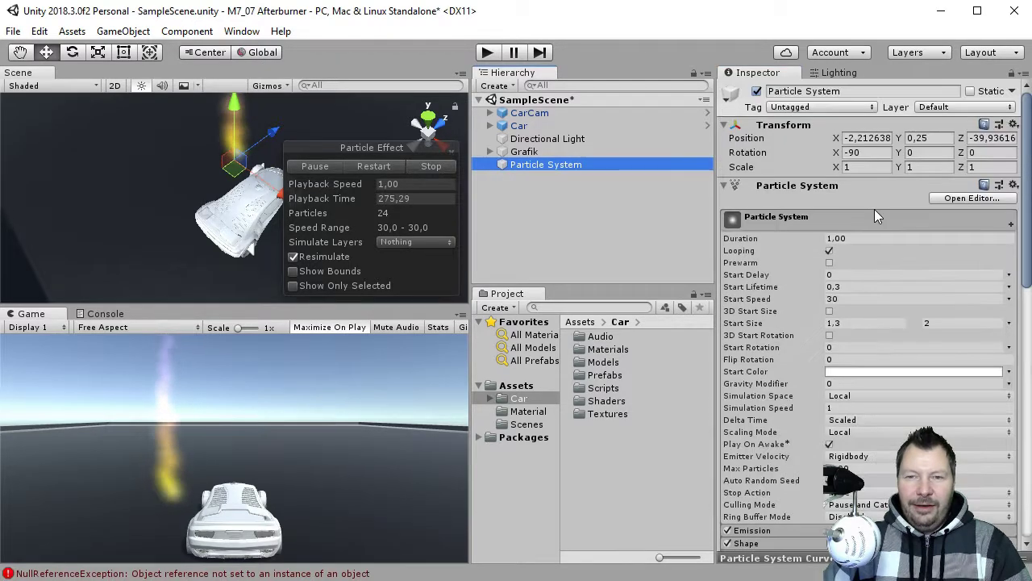
click(741, 153)
drag(722, 156, 748, 153)
text(0)
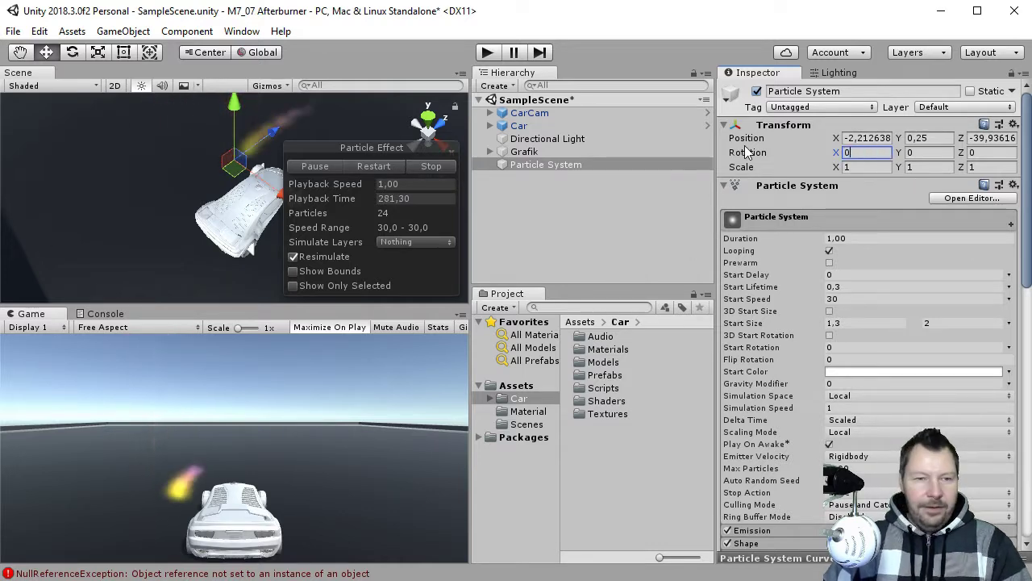
key(Tab)
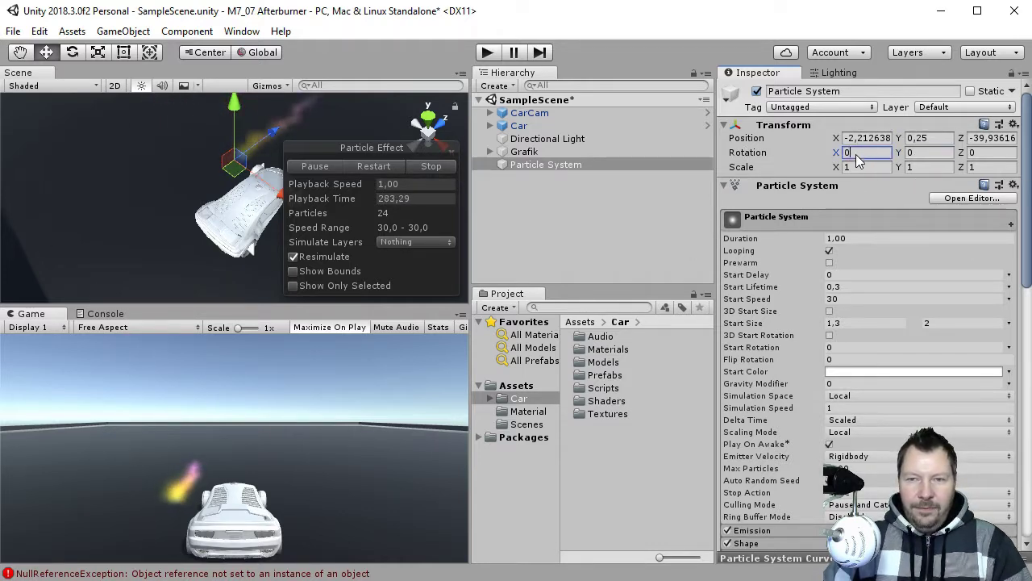
text(-180)
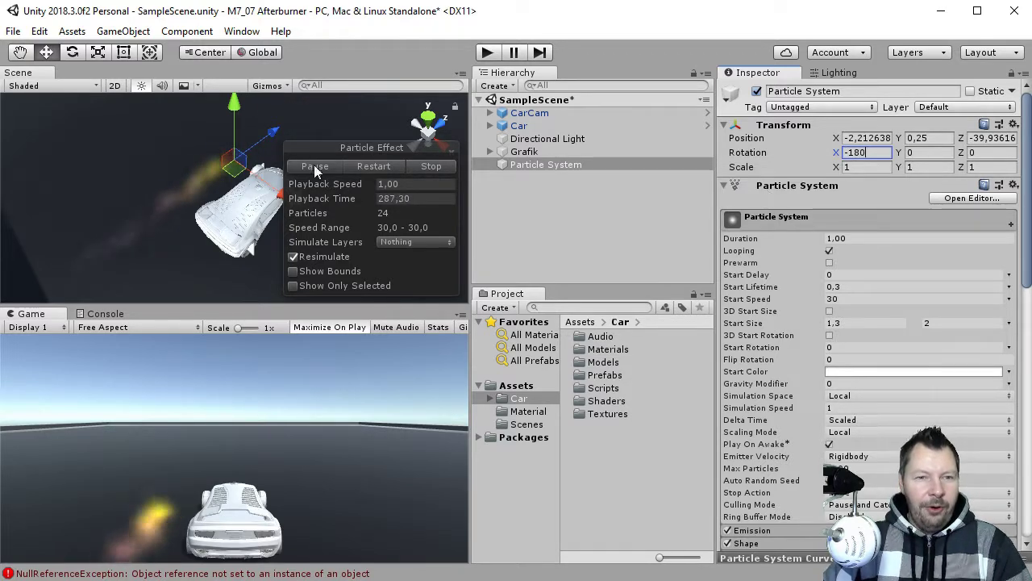
click(188, 346)
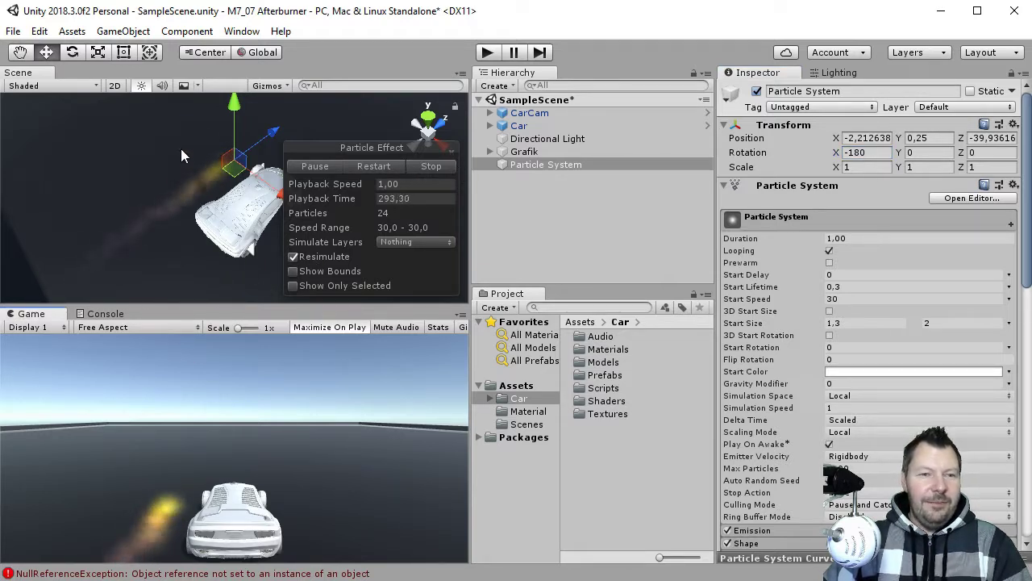
Move the Particle System just behind the car's rear end, at about X 0.16, Y -0.1, Z -43.56
drag(235, 104, 236, 170)
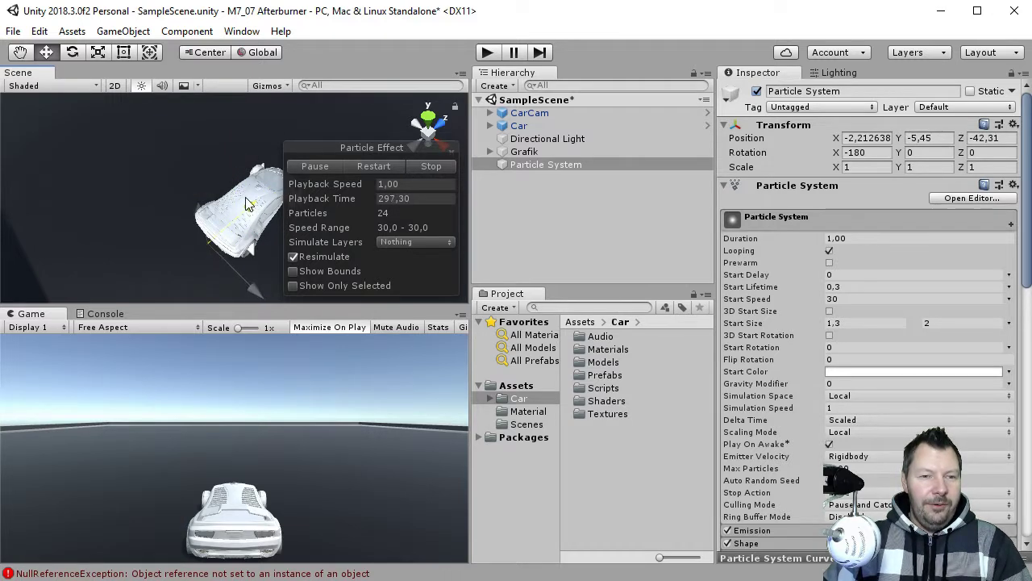
alt+drag(175, 260, 223, 234)
middle_drag(223, 233, 234, 162)
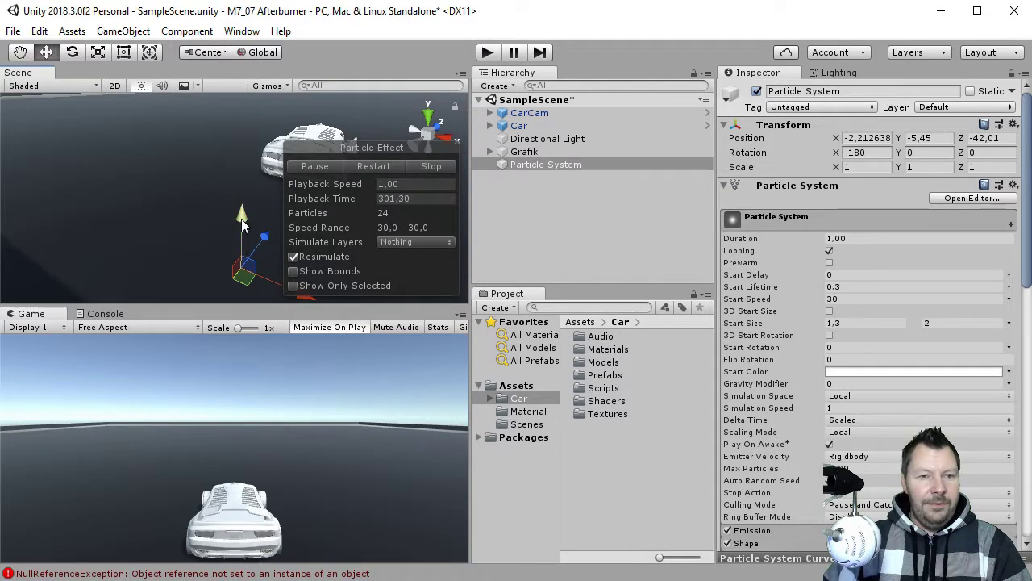
drag(242, 226, 220, 209)
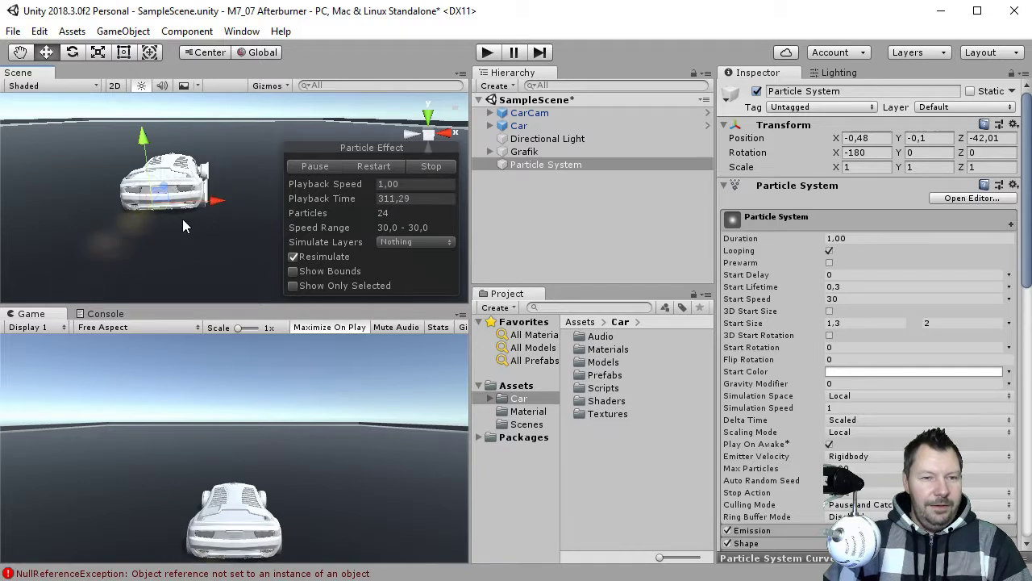
drag(162, 192, 186, 204)
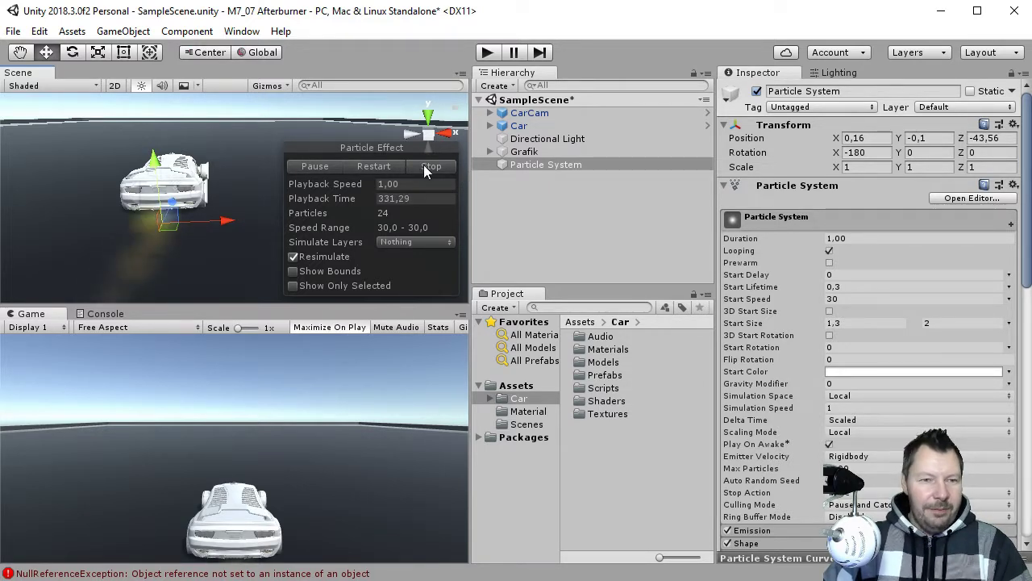
Make the Particle System a child of the Car object
click(598, 217)
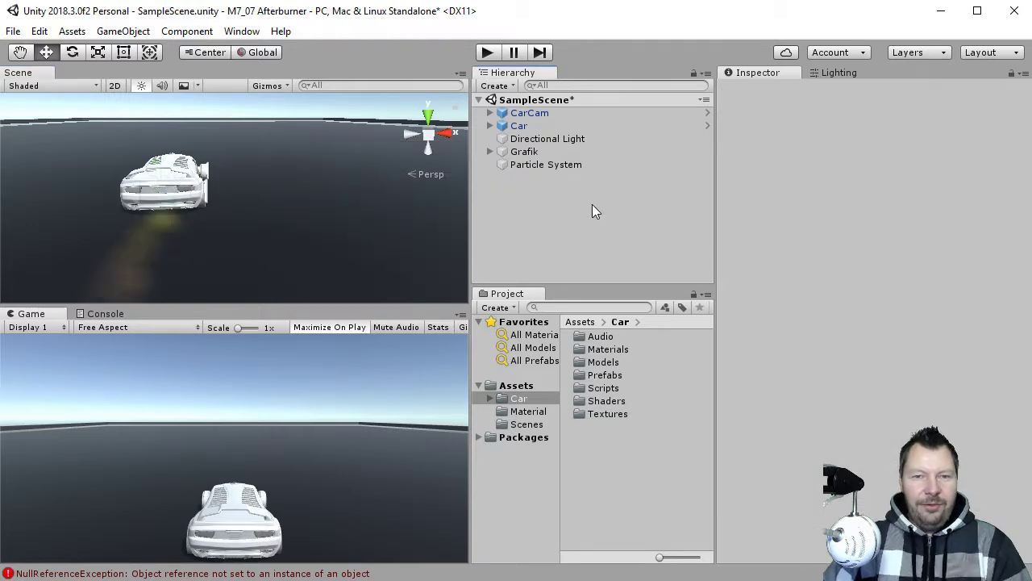
click(530, 165)
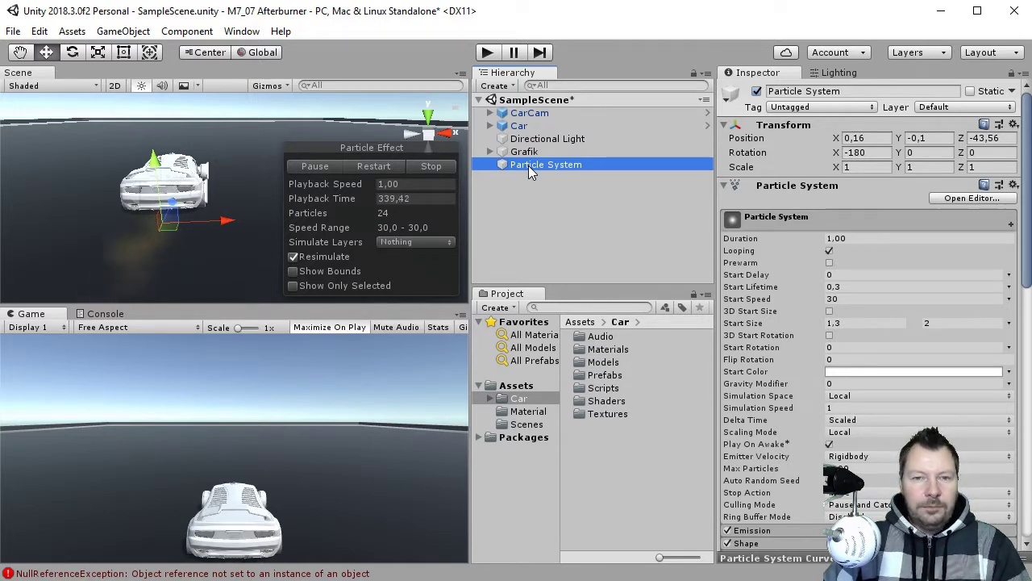
drag(528, 166, 525, 126)
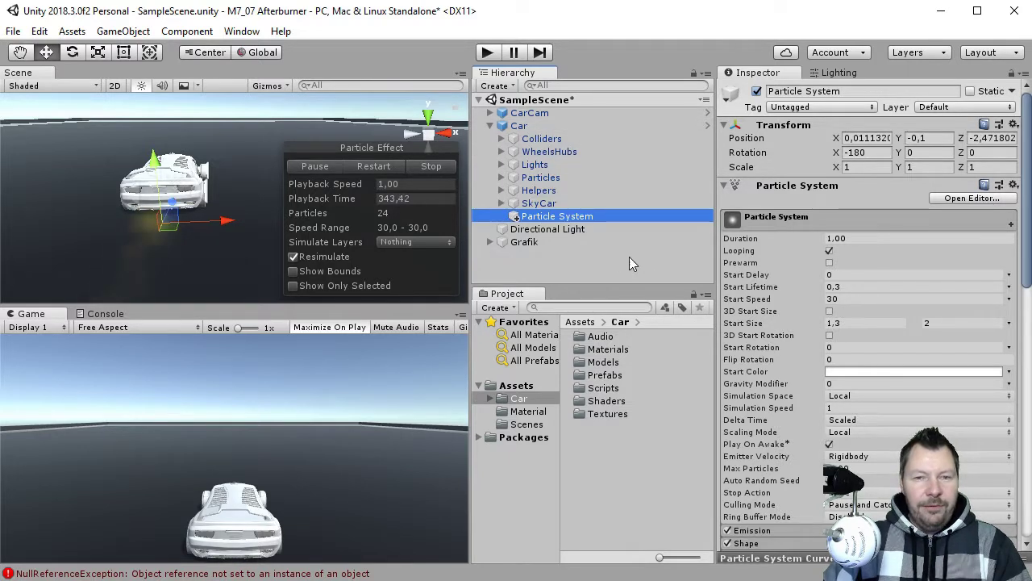
Create a new tag named AB and assign it to the car's Particle System
click(868, 110)
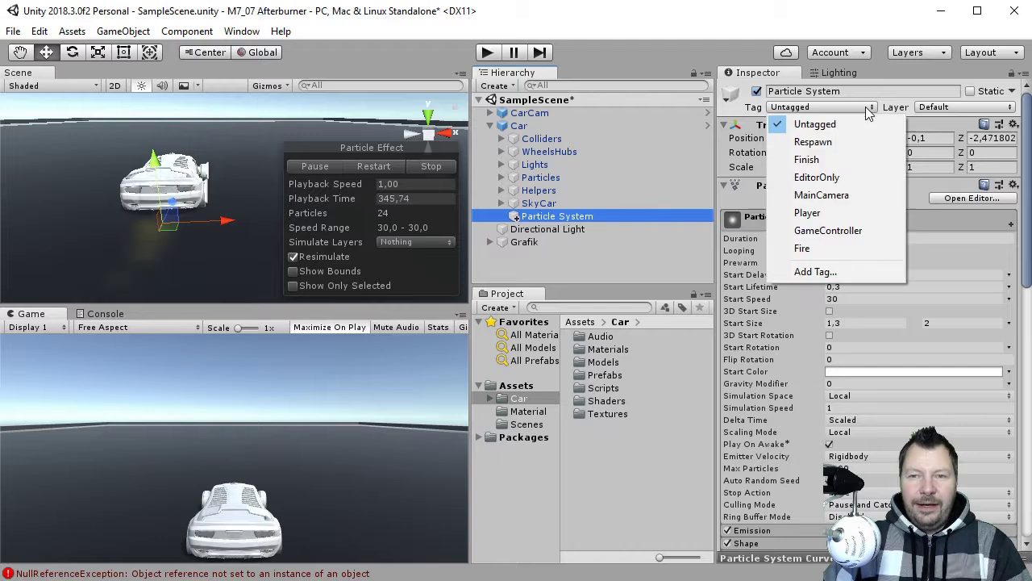
click(841, 274)
click(996, 163)
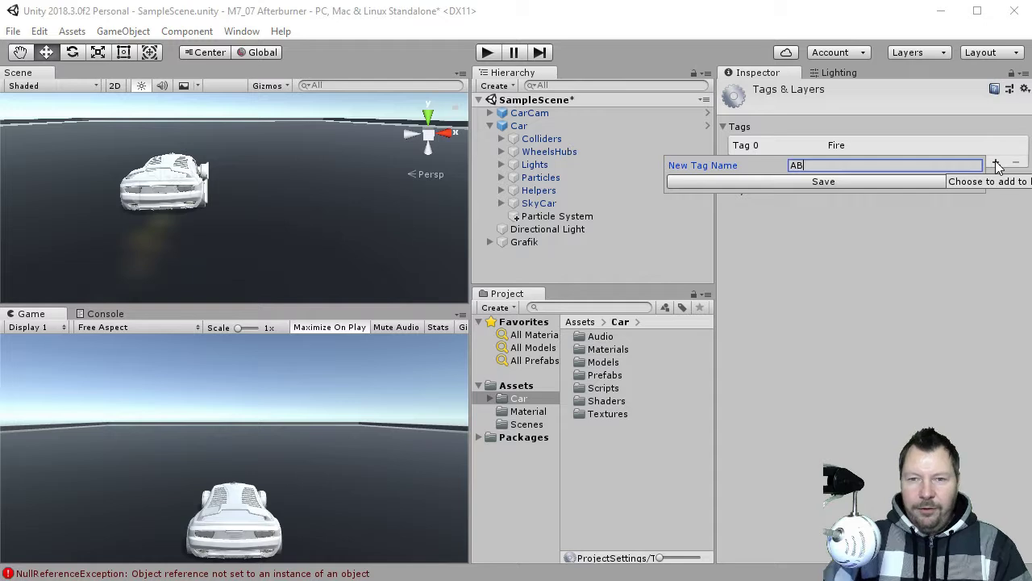
key(Return)
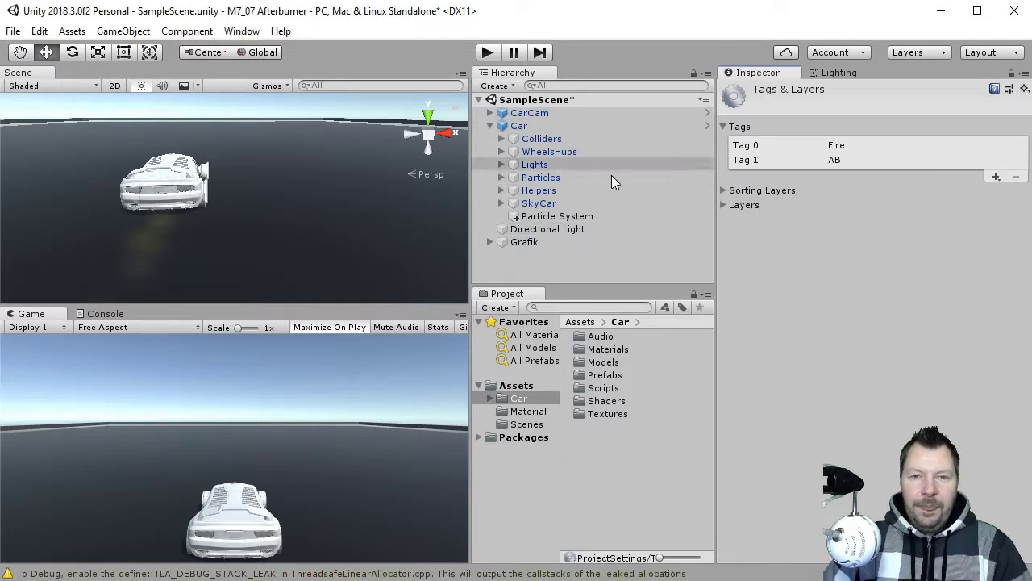
click(559, 218)
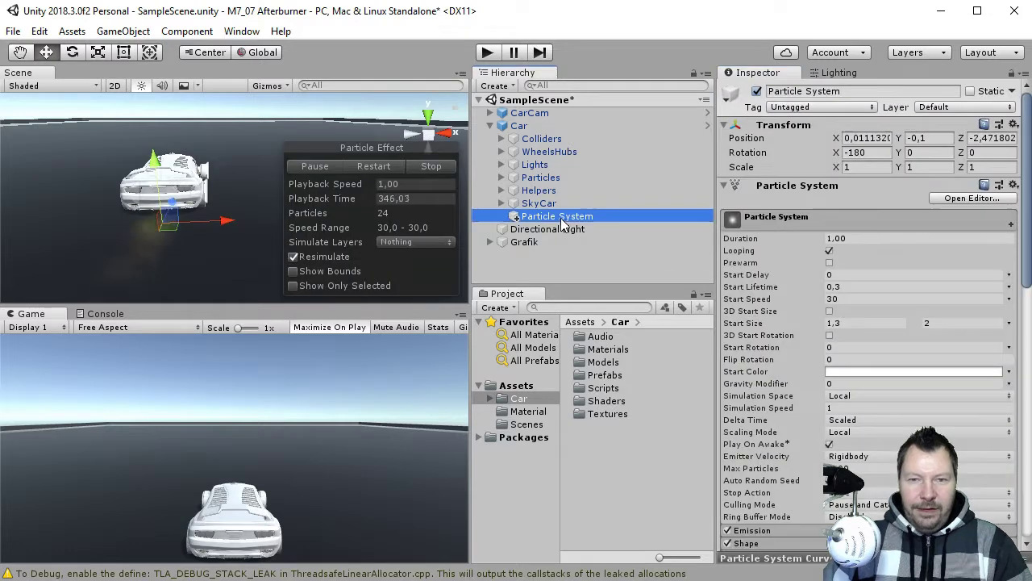
click(821, 106)
click(820, 267)
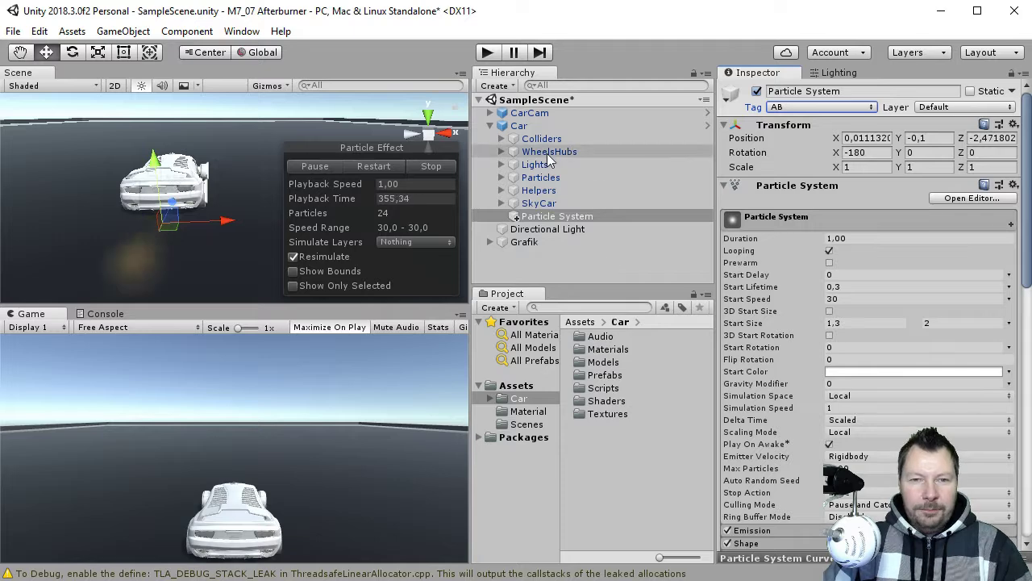
Add a new script component named PlayerController to the Car object
click(524, 125)
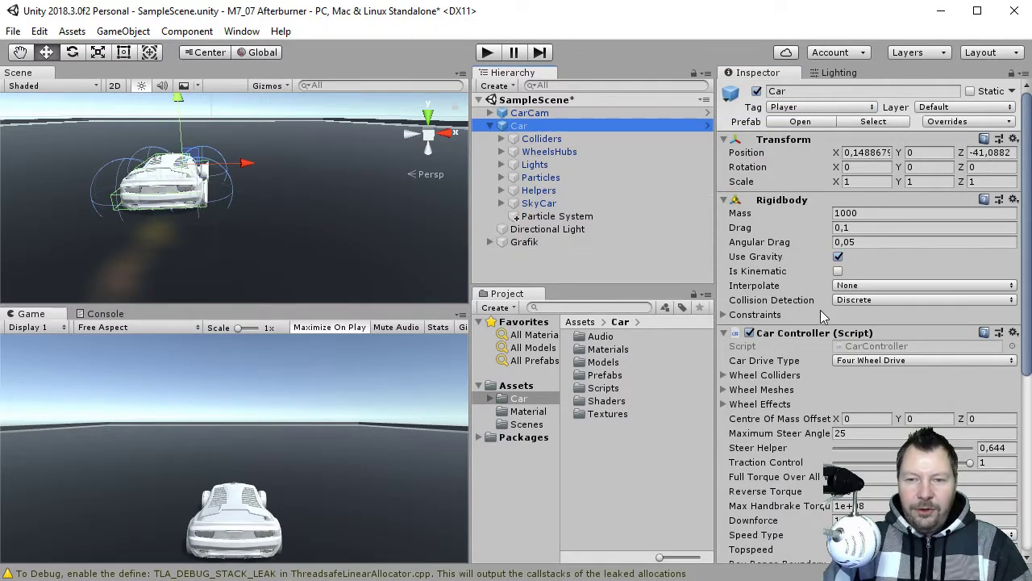
scroll(945, 332, down, 8)
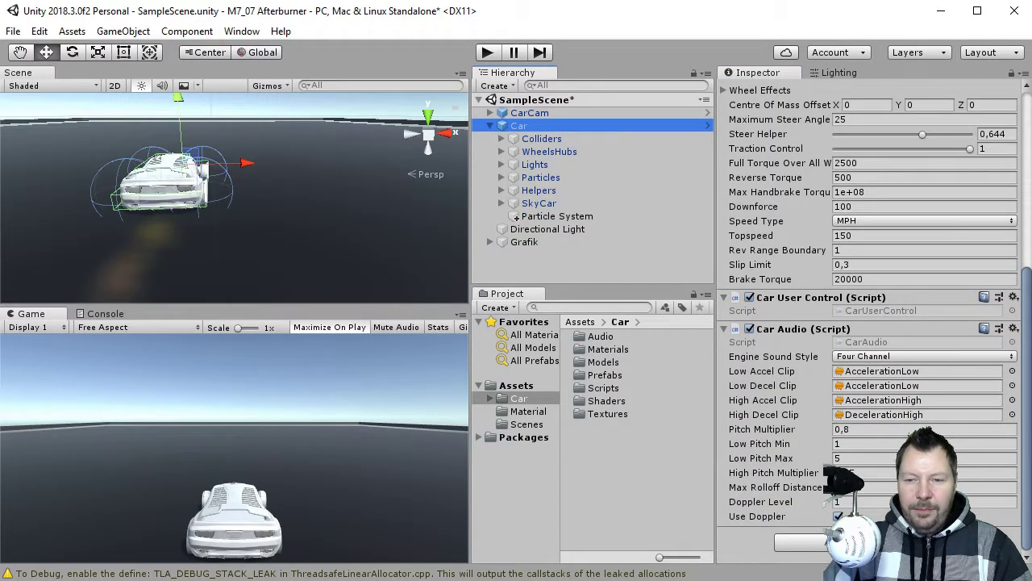
click(871, 542)
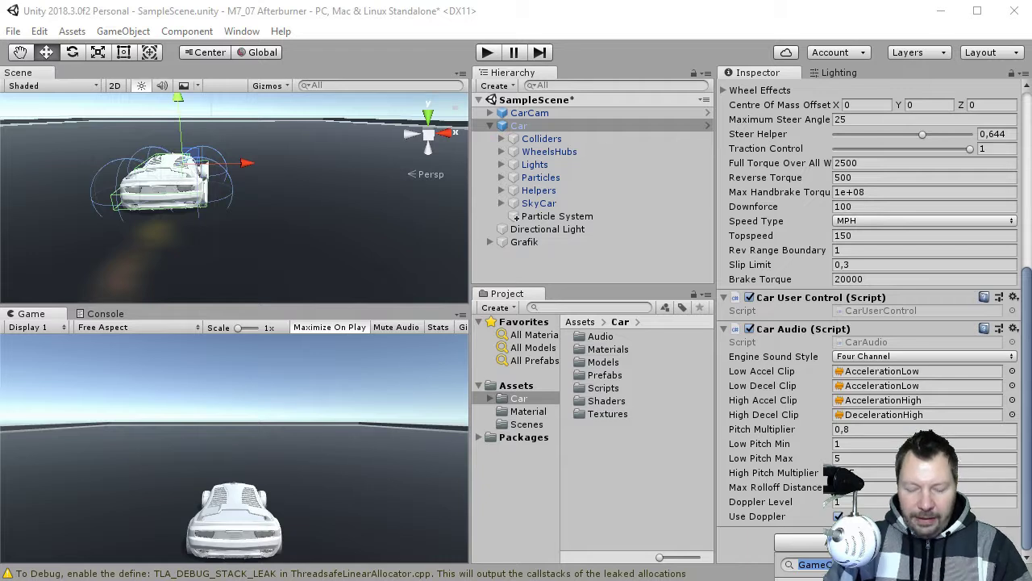
text(Player)
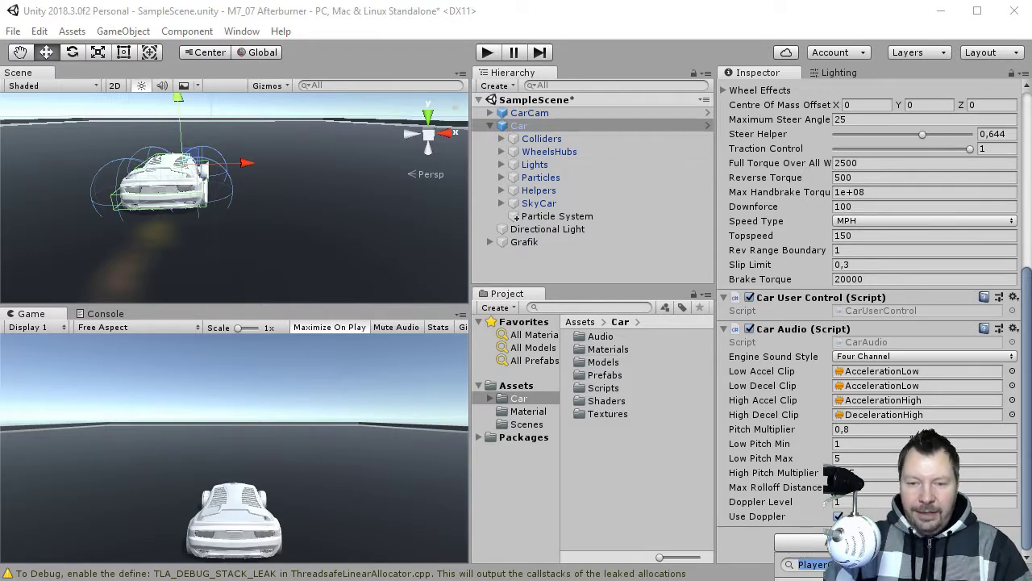
key(Return)
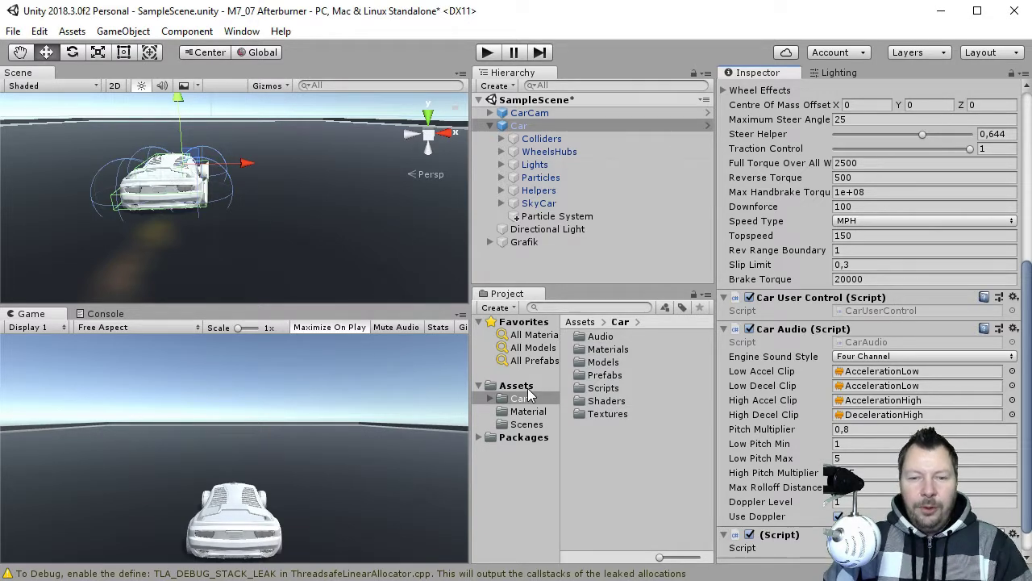
Open the PlayerController script in Visual Studio Code and declare a public GameObject field named afterBurner at the start of the class
click(524, 387)
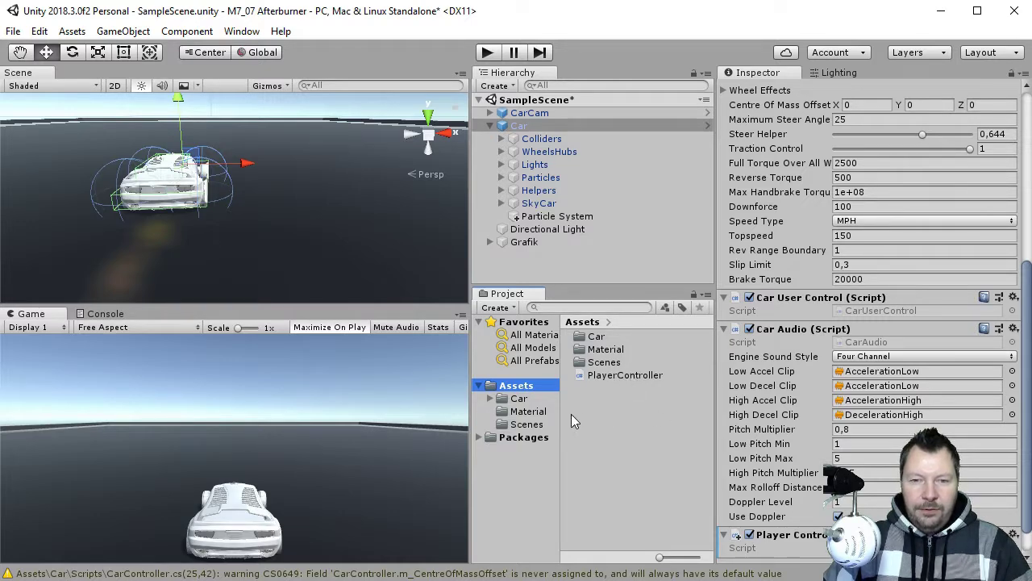
click(635, 377)
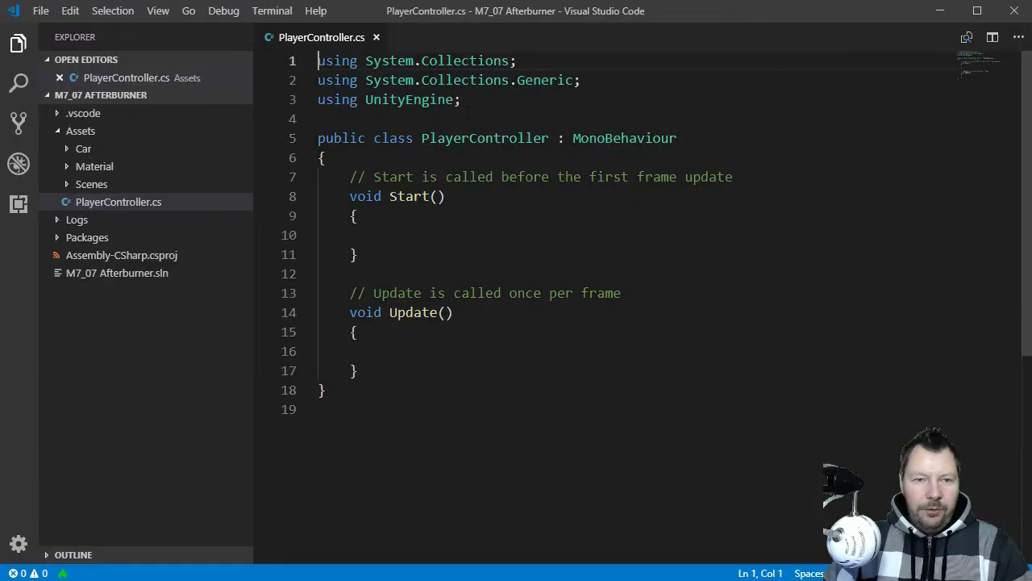
click(382, 159)
key(Return)
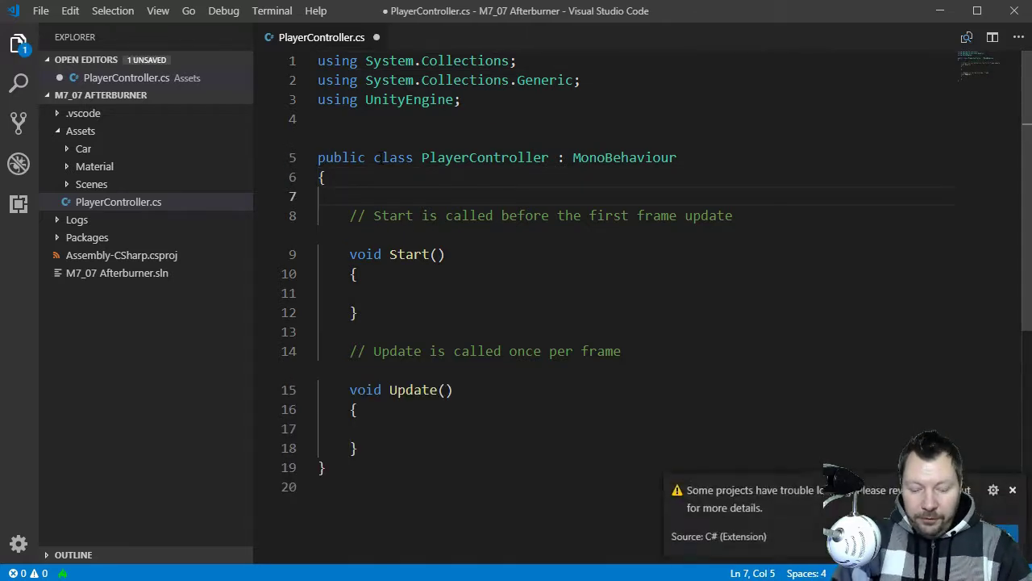
text(pub)
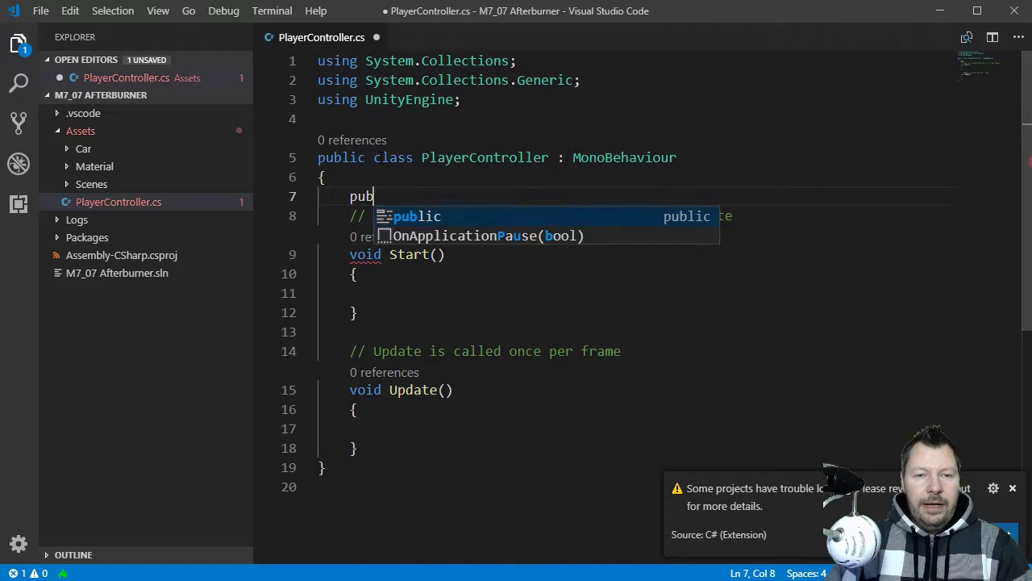
key(Tab)
text(Gam)
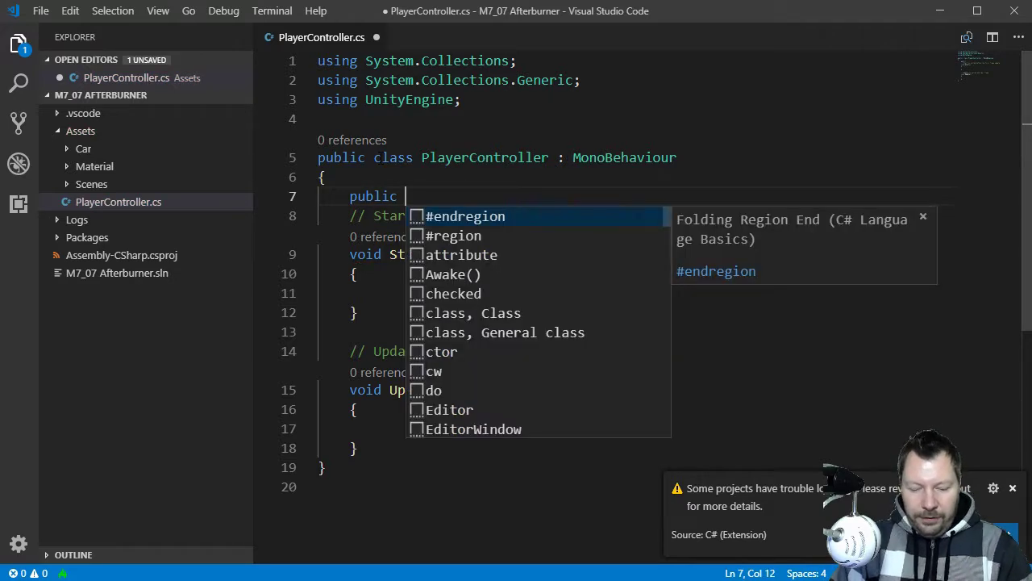
text(eO)
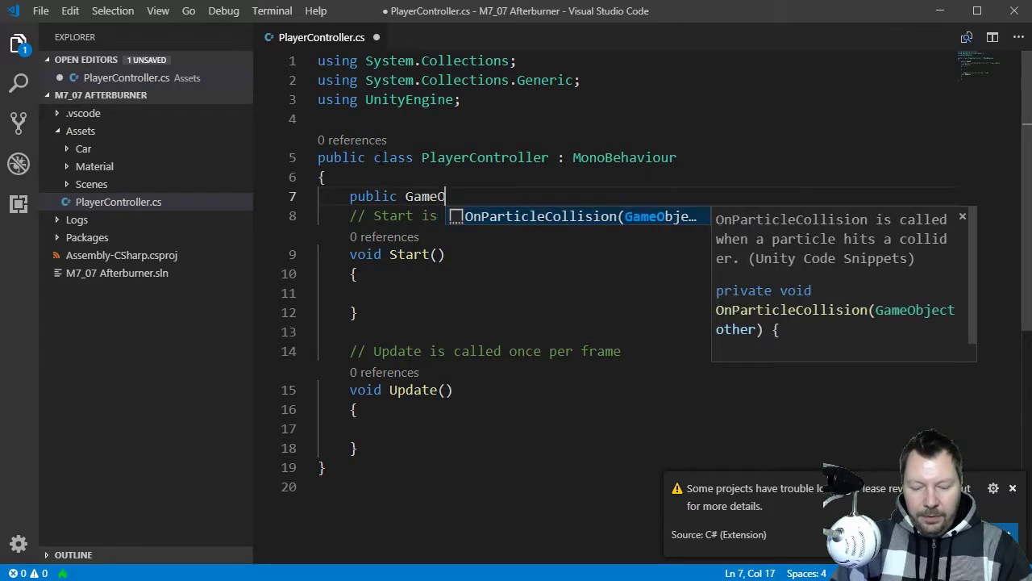
text(bject )
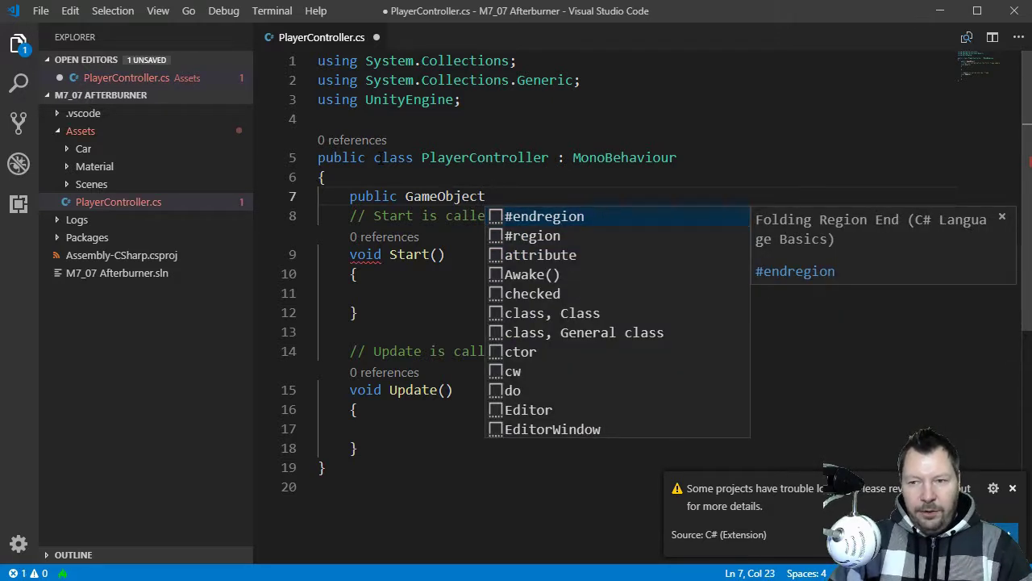
text(afterB)
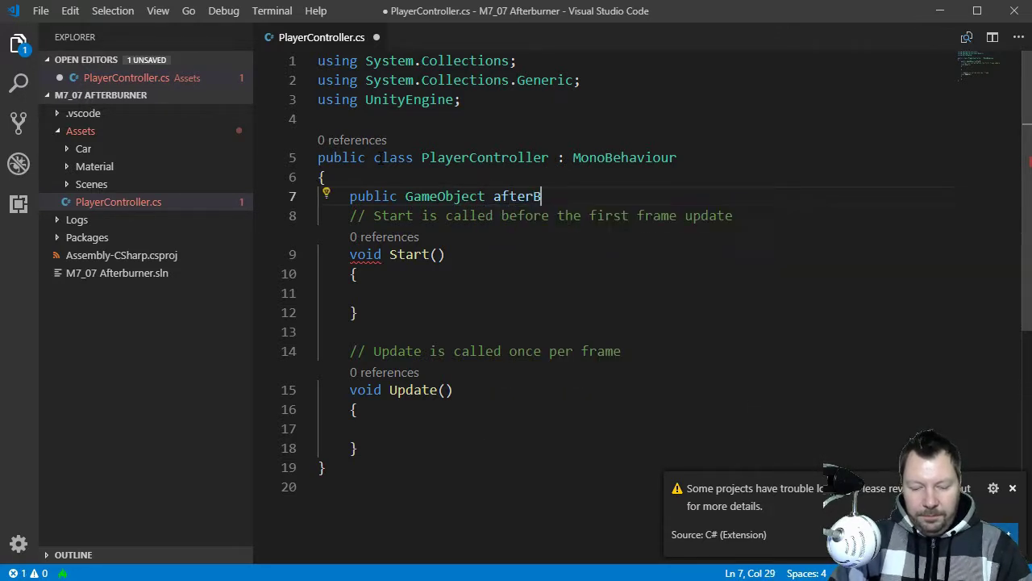
text(urner;)
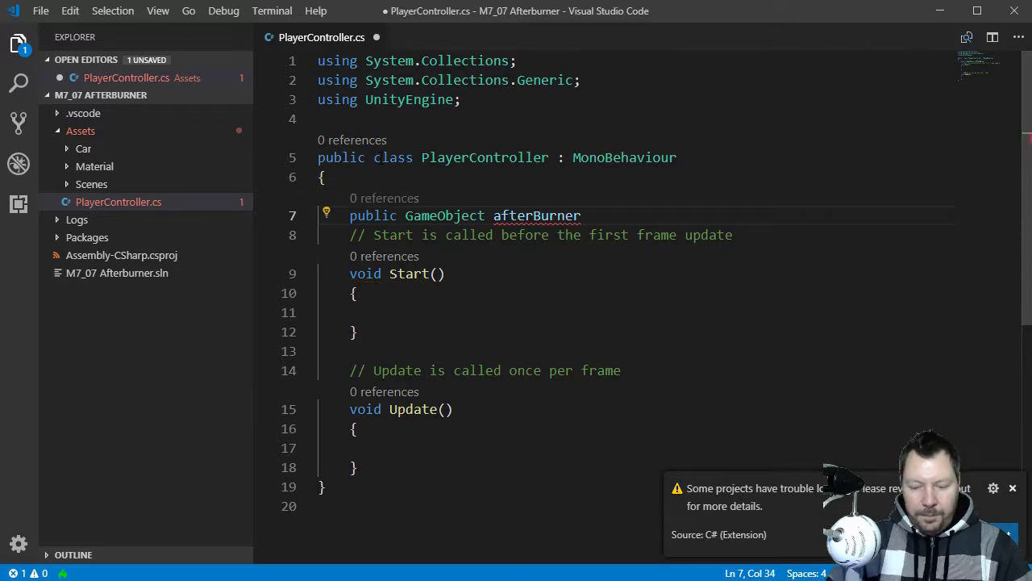
Inside the Start method, assign the tagged particle object with the statement afterBurner = GameObject.FindWithTag("AB");
key(Down)
key(Down)
key(Down)
key(Down)
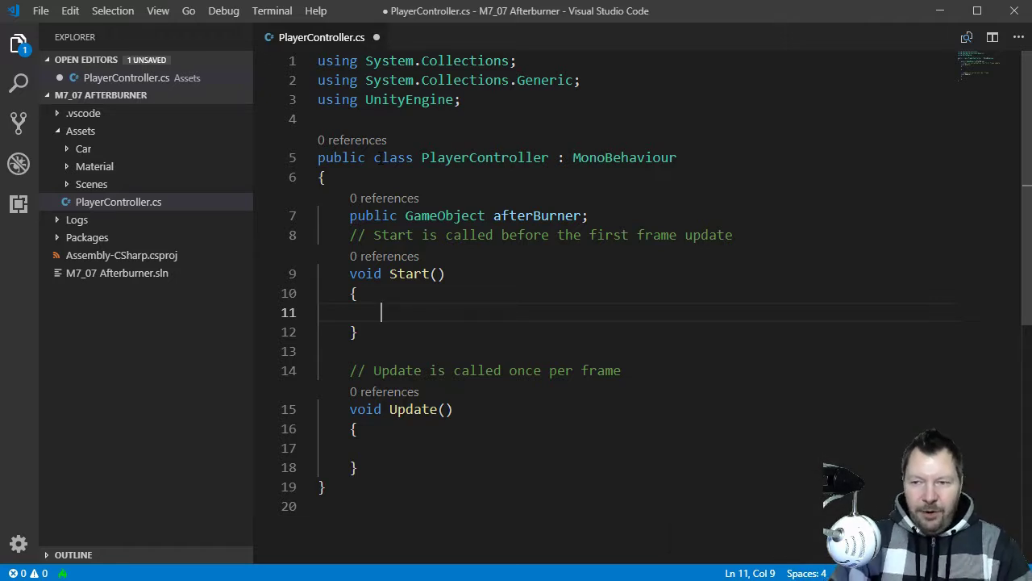
text(af)
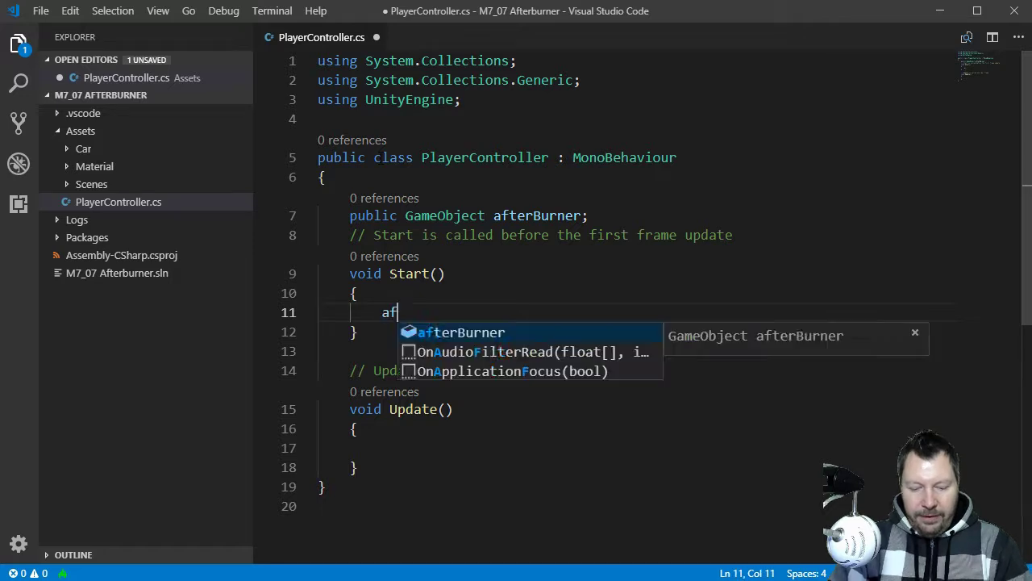
text(terBurner )
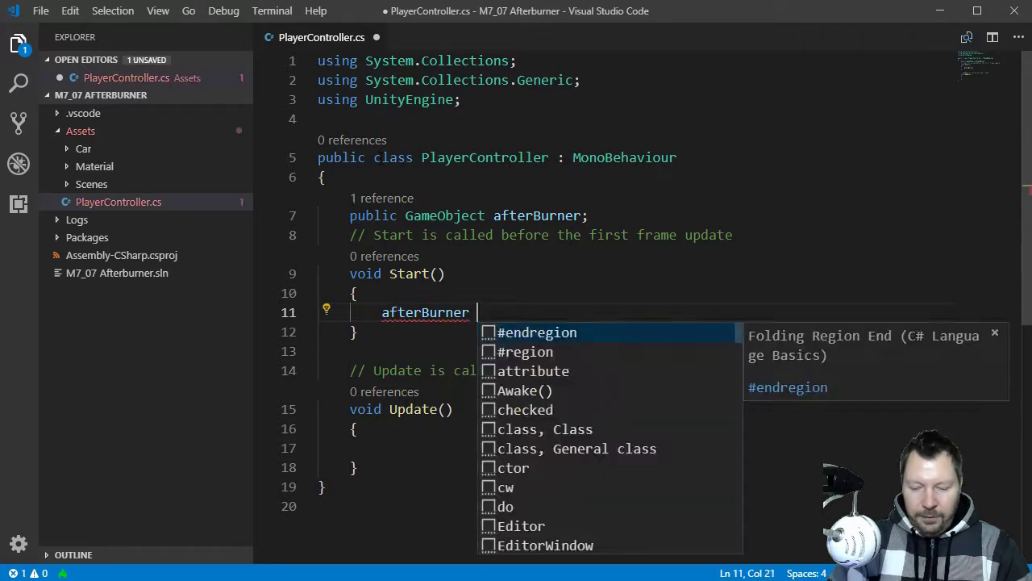
text(= )
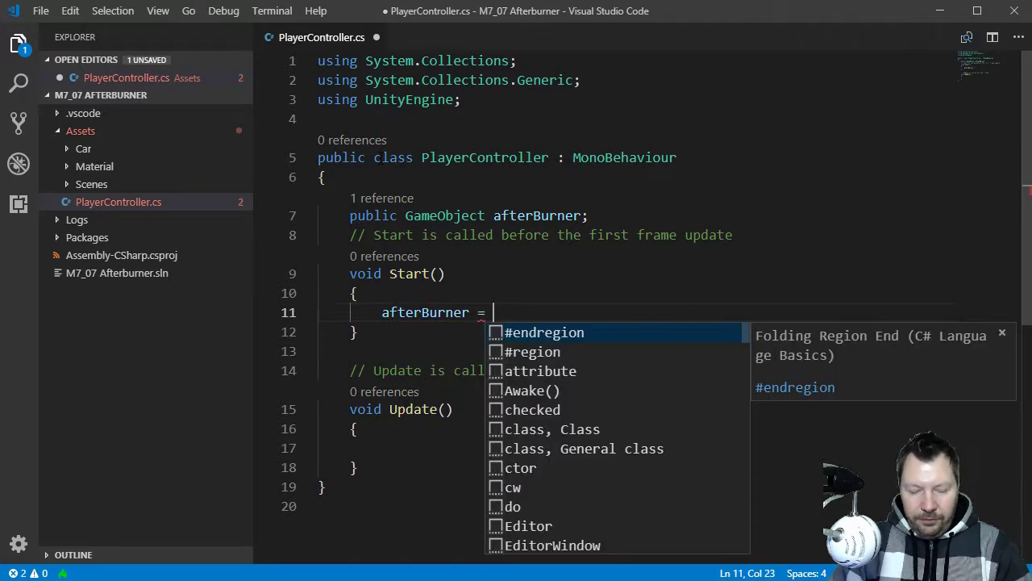
text(GameObjecte)
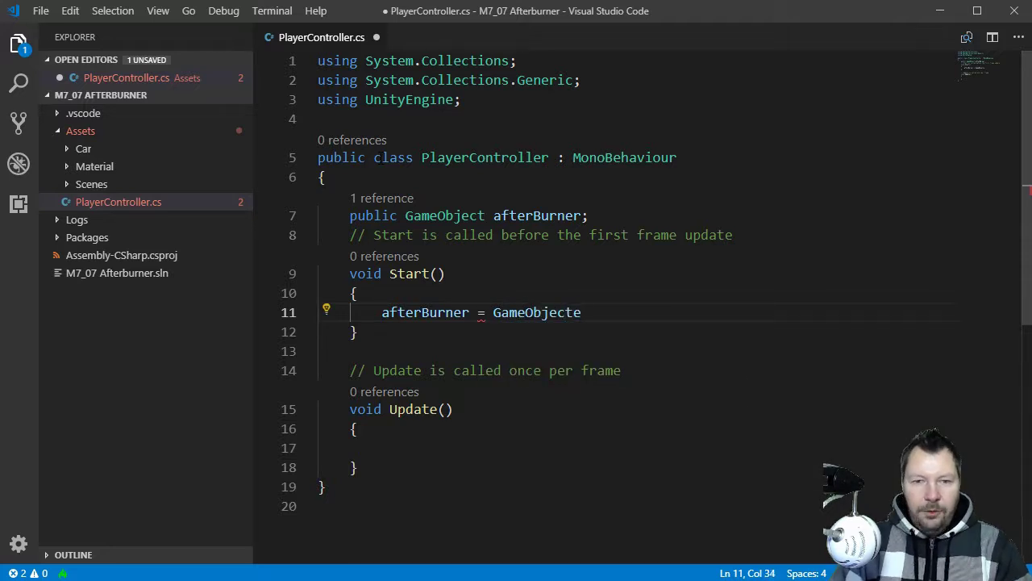
key(BackSpace)
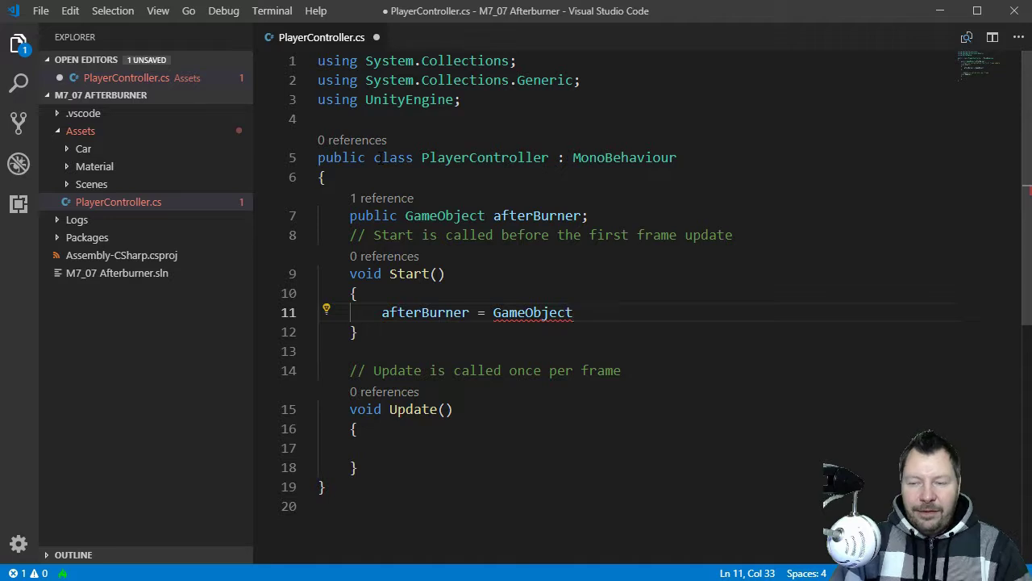
text(.Fin)
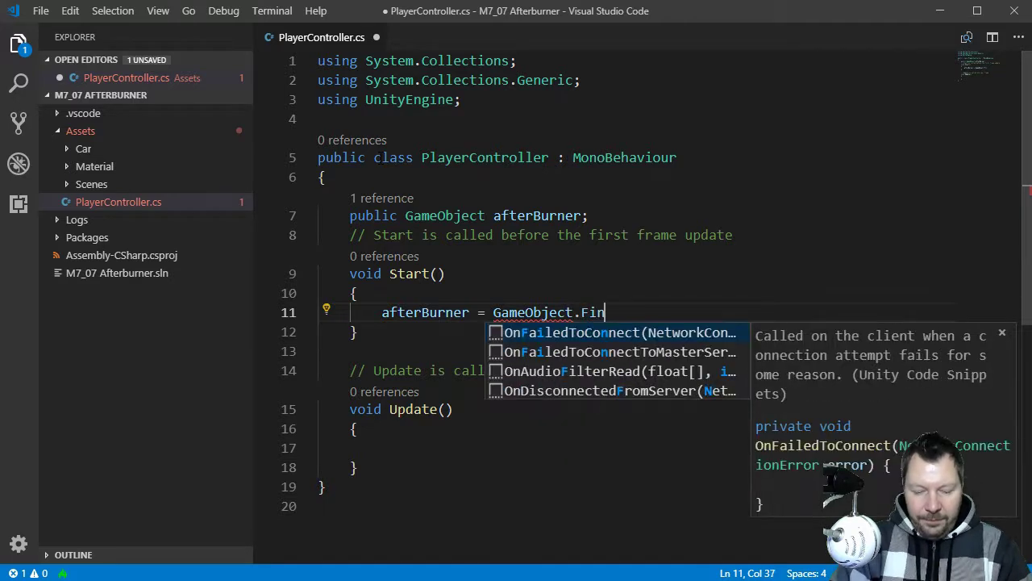
text(dWithNa)
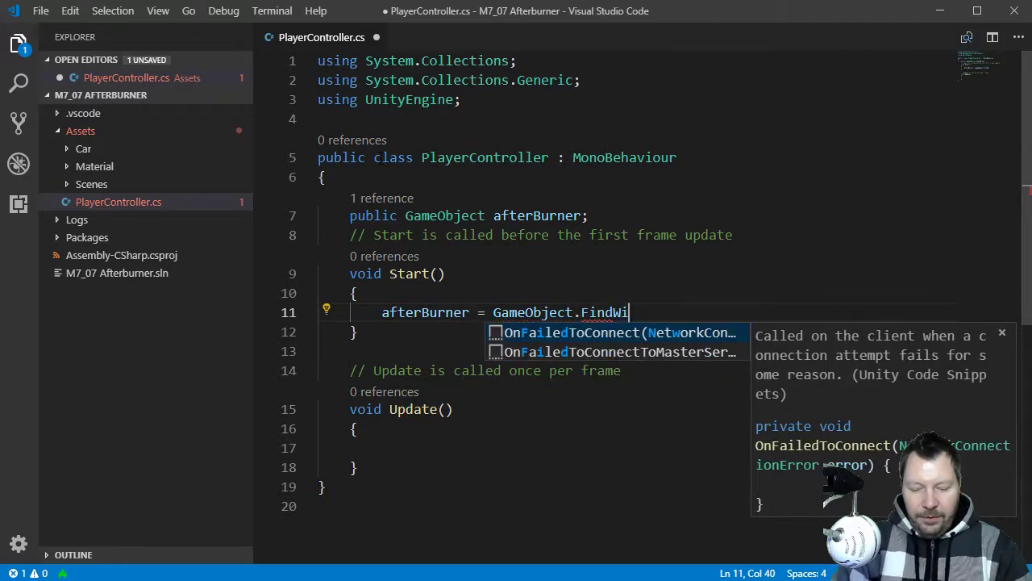
key(BackSpace)
key(BackSpace)
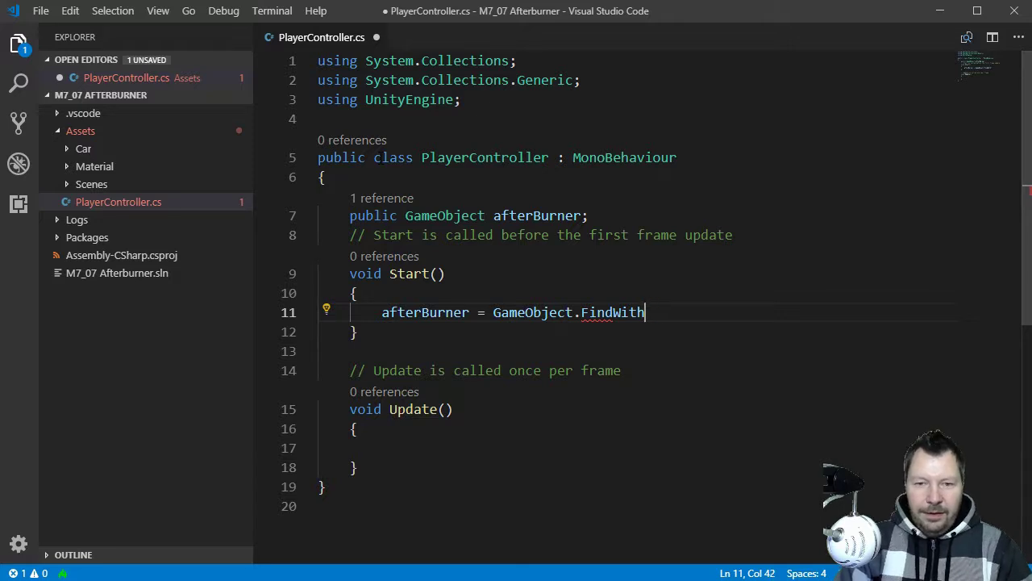
text(Tag)
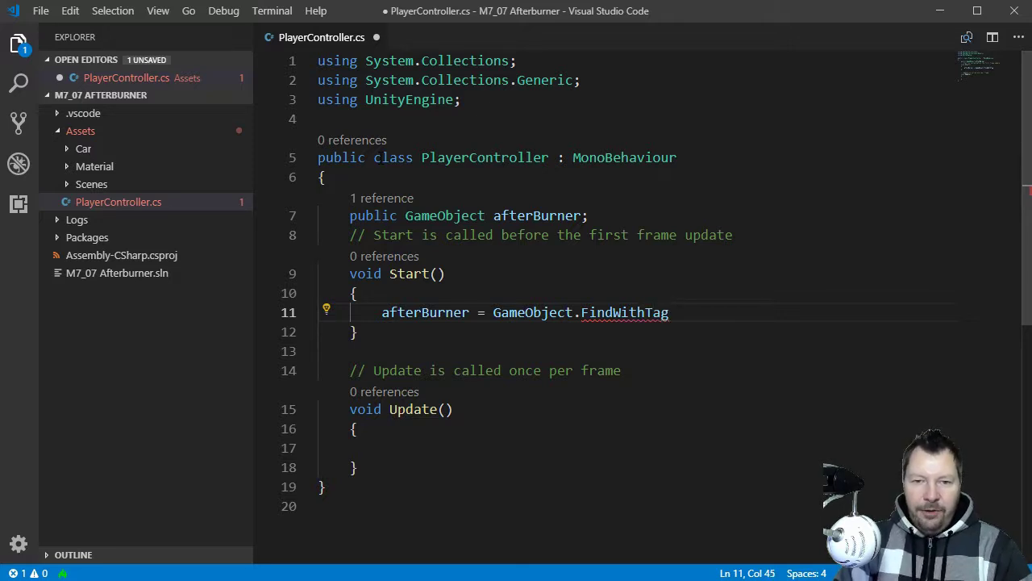
text((!);)
key(Left)
key(Left)
text(!)
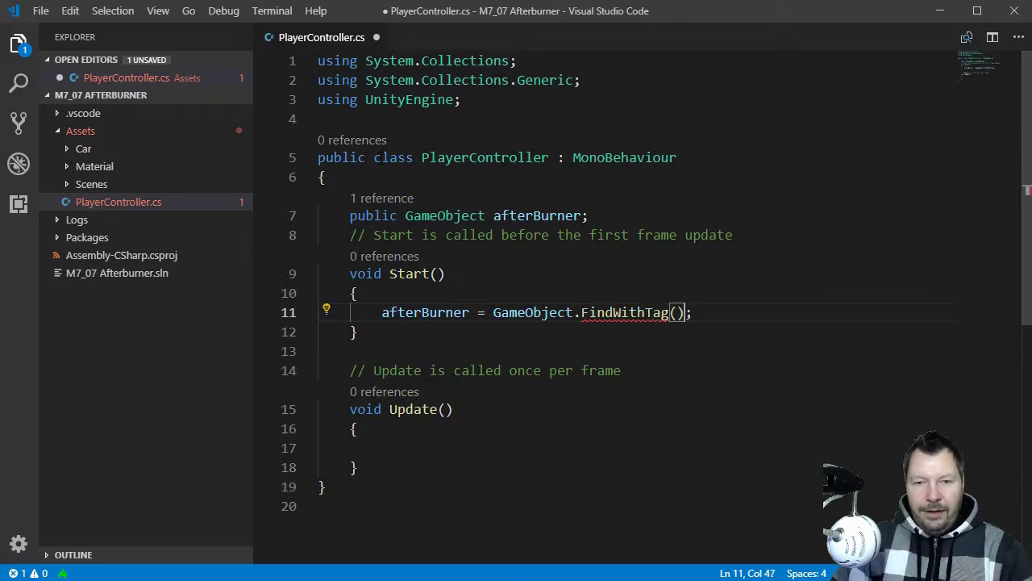
key(BackSpace)
text(')
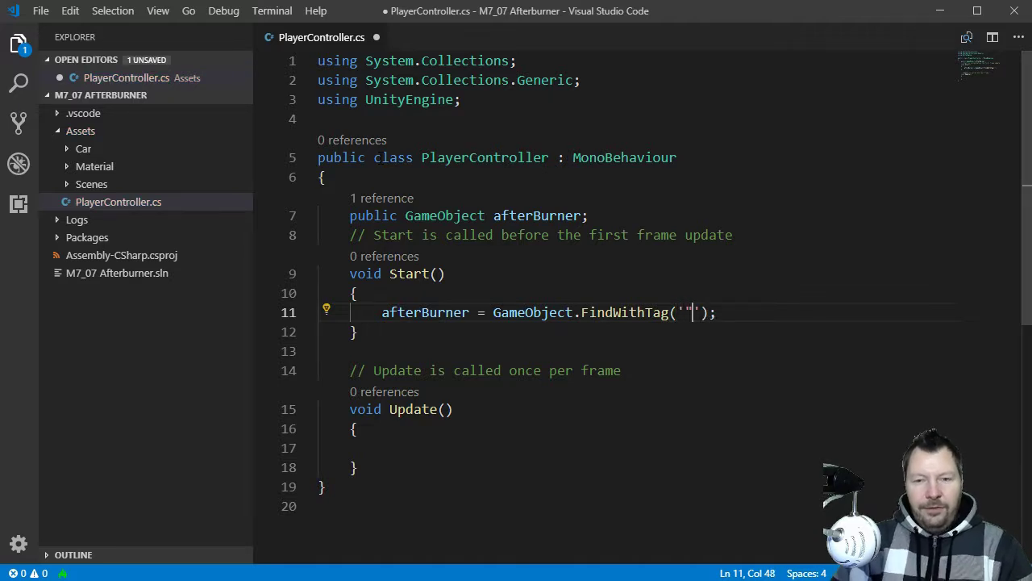
key(BackSpace)
text(")
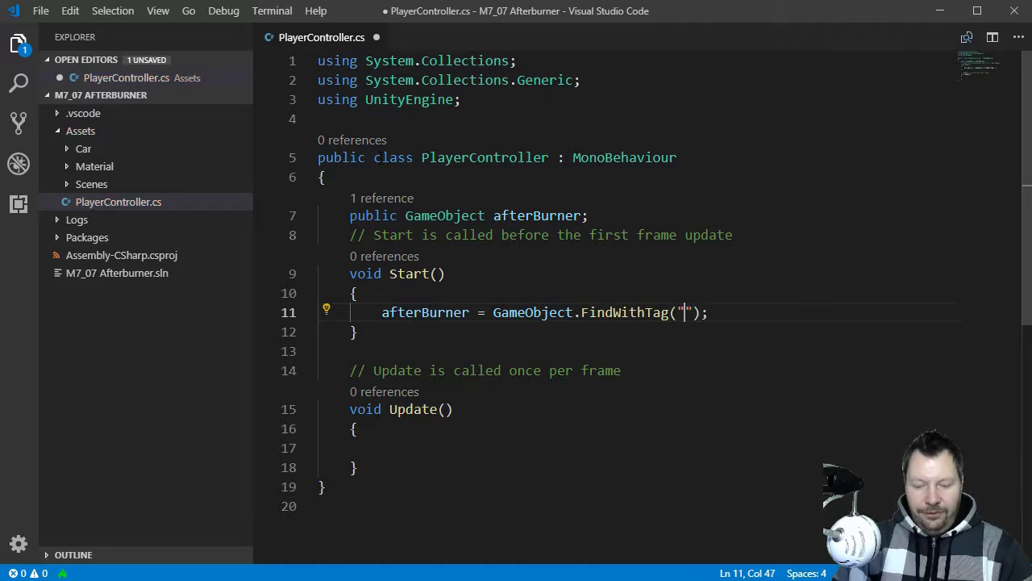
text(AB)
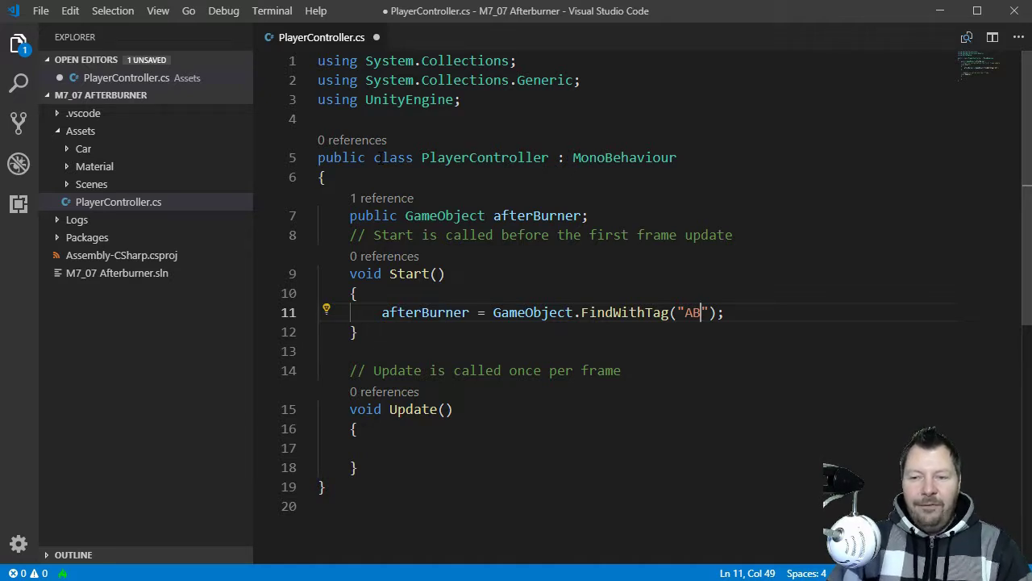
Add the line afterBurner.SetActive(false); below the FindWithTag assignment in the Start method
key(End)
key(Return)
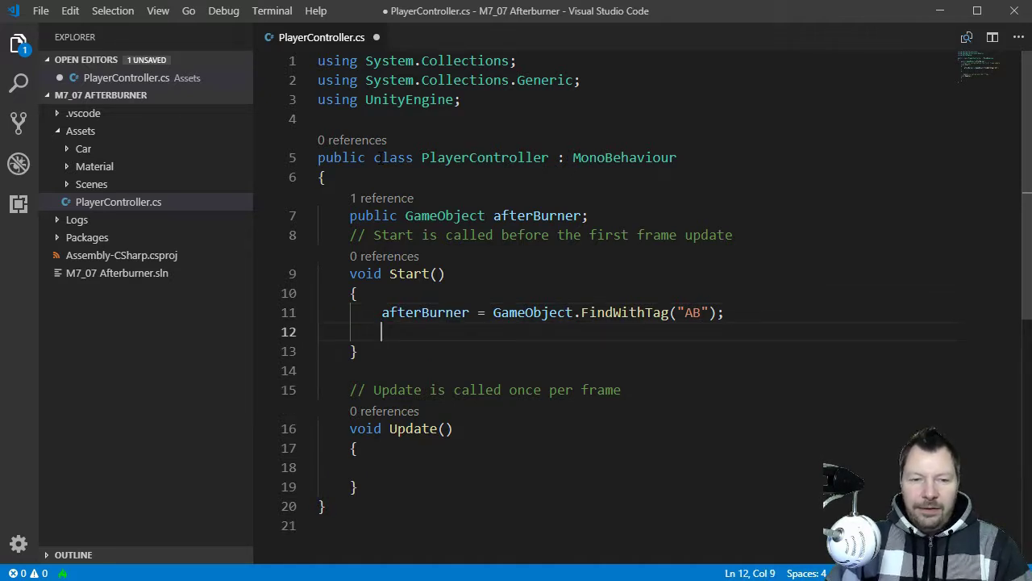
text(after)
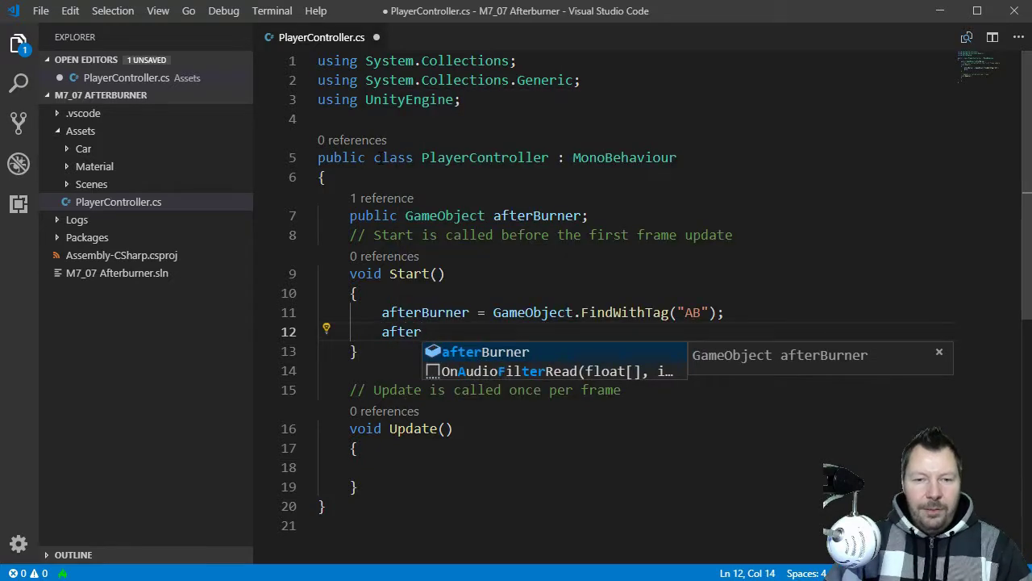
key(Tab)
text(.Set)
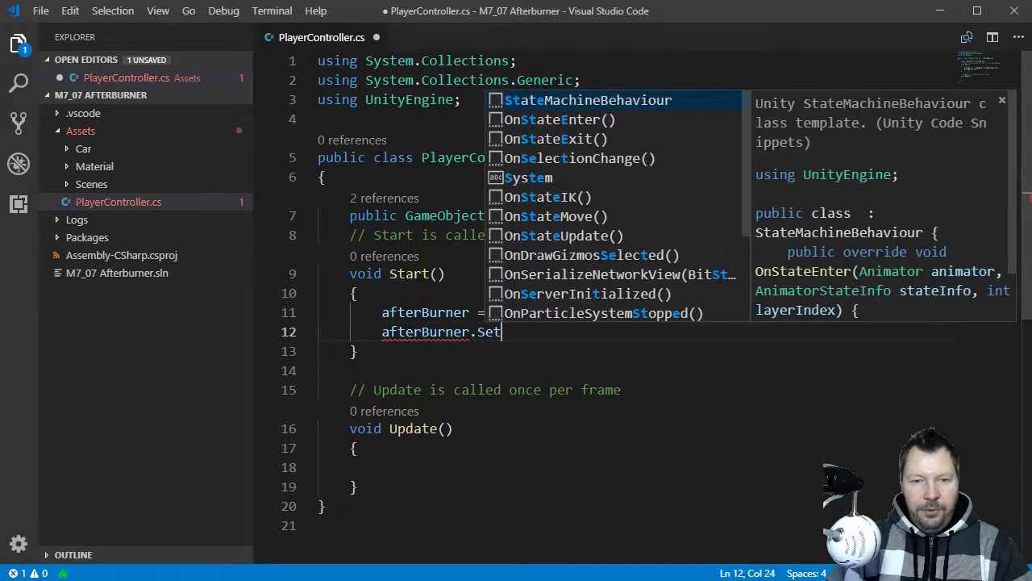
text(Active =)
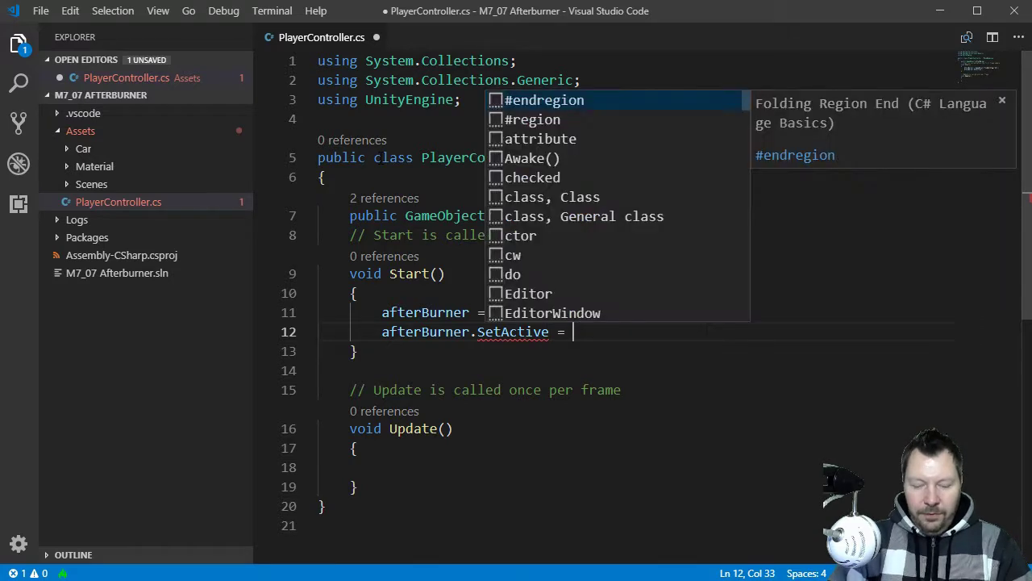
key(Escape)
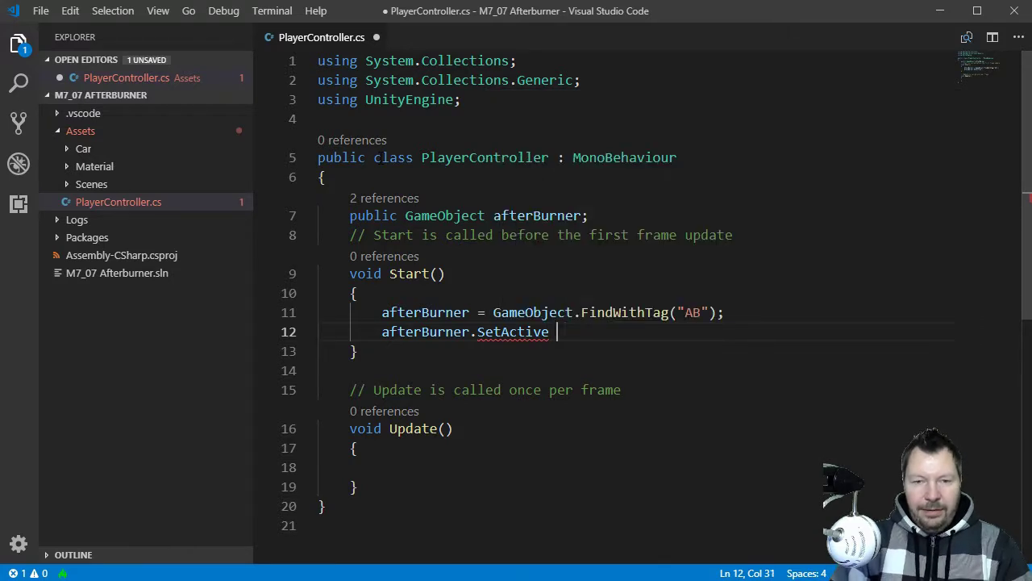
key(BackSpace)
text(()
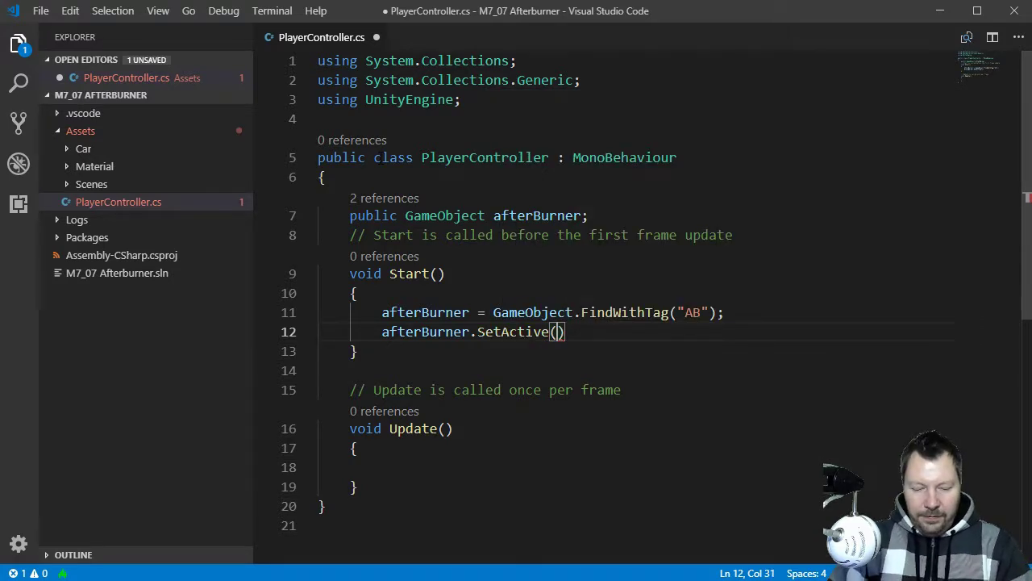
text(false);)
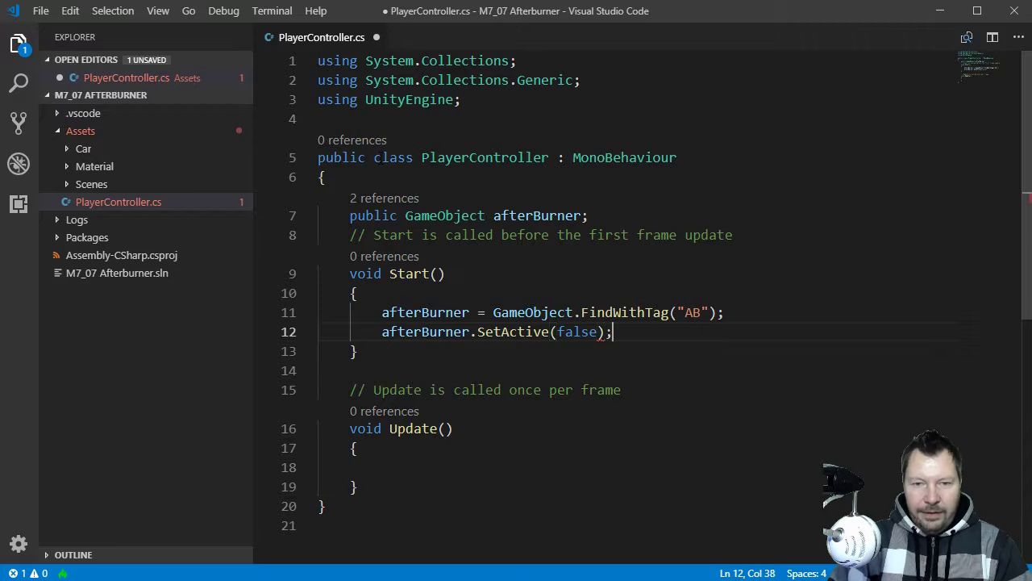
Add an if block to the Update method with the condition Input.GetKeyDown("r")
key(Down)
key(Down)
key(Down)
key(Down)
key(Down)
key(Down)
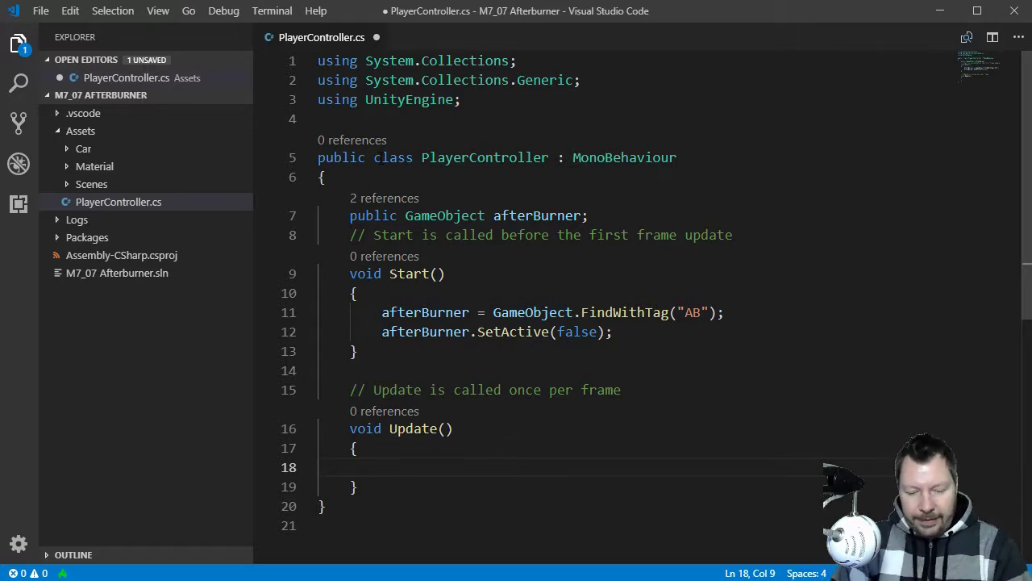
text(if)
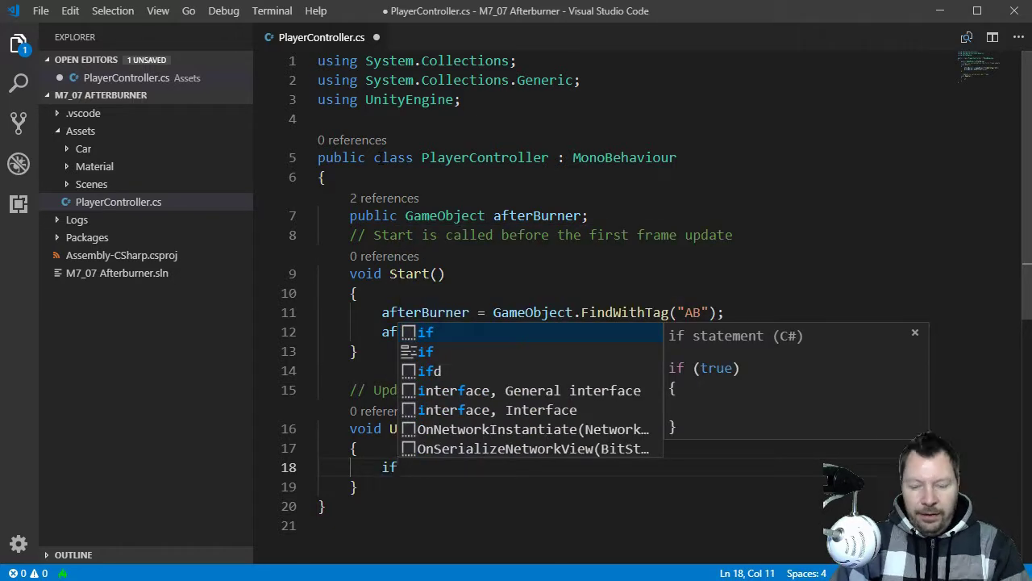
text( ())
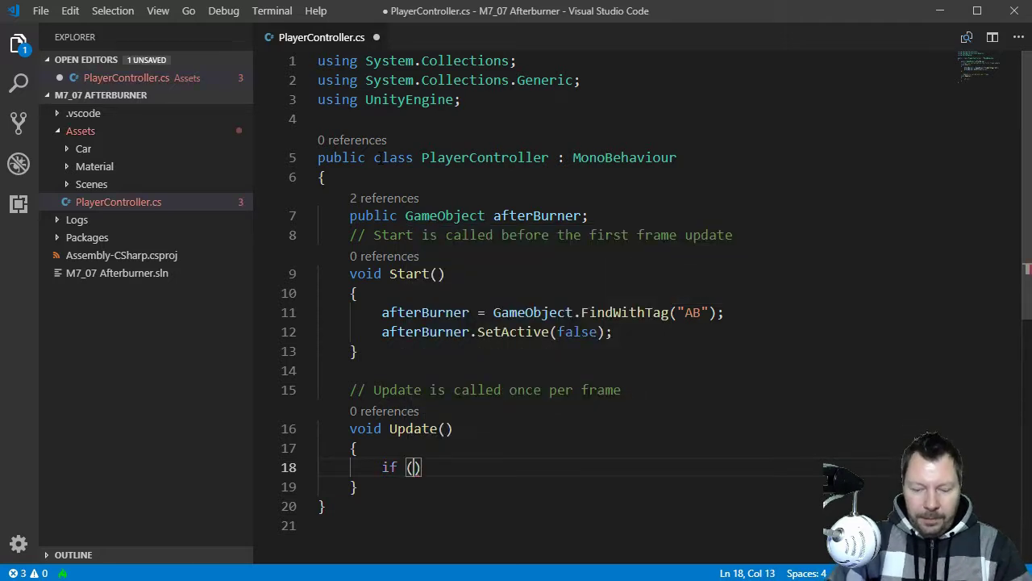
text(Insp)
key(BackSpace)
key(BackSpace)
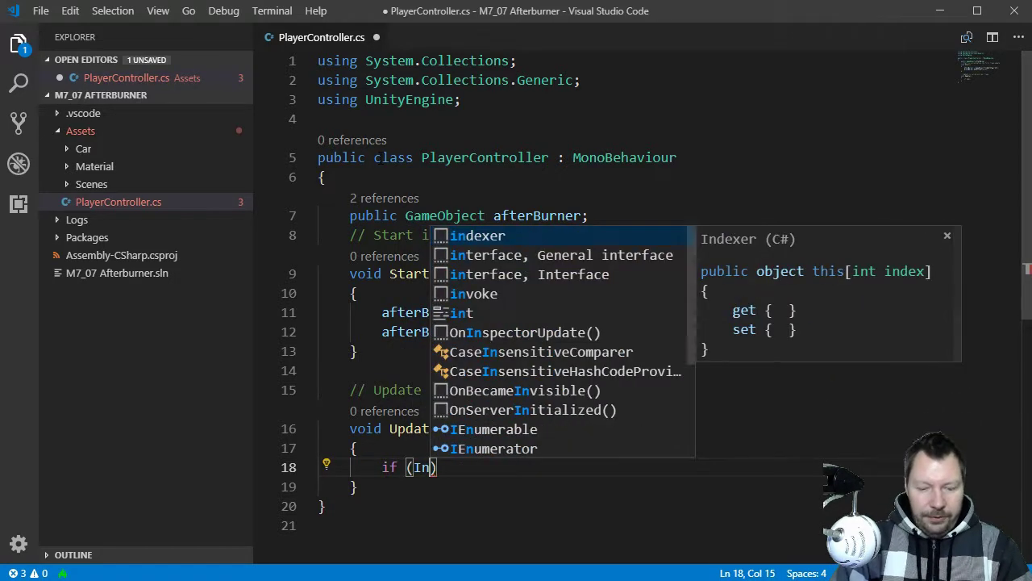
text(put)
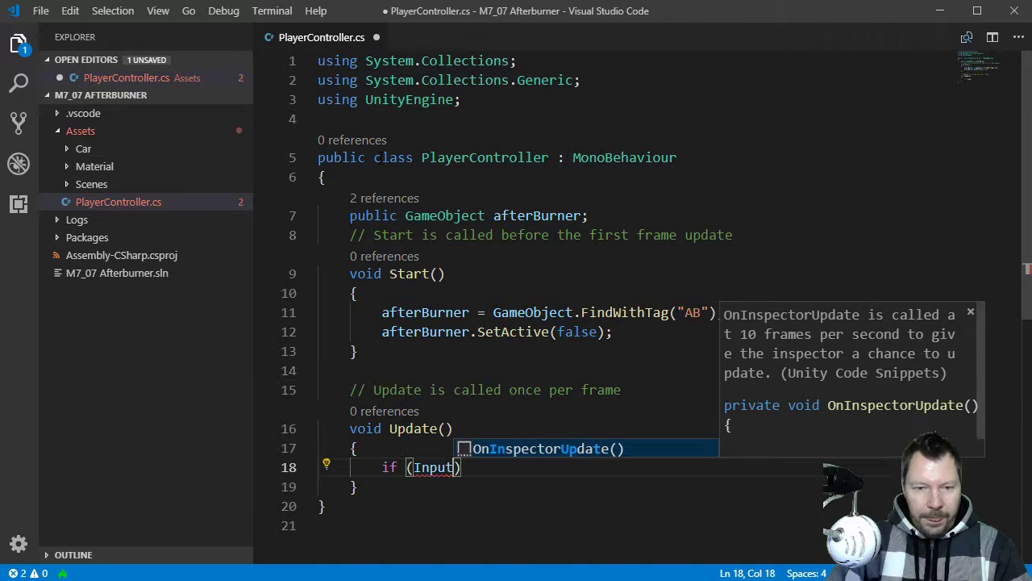
text(.)
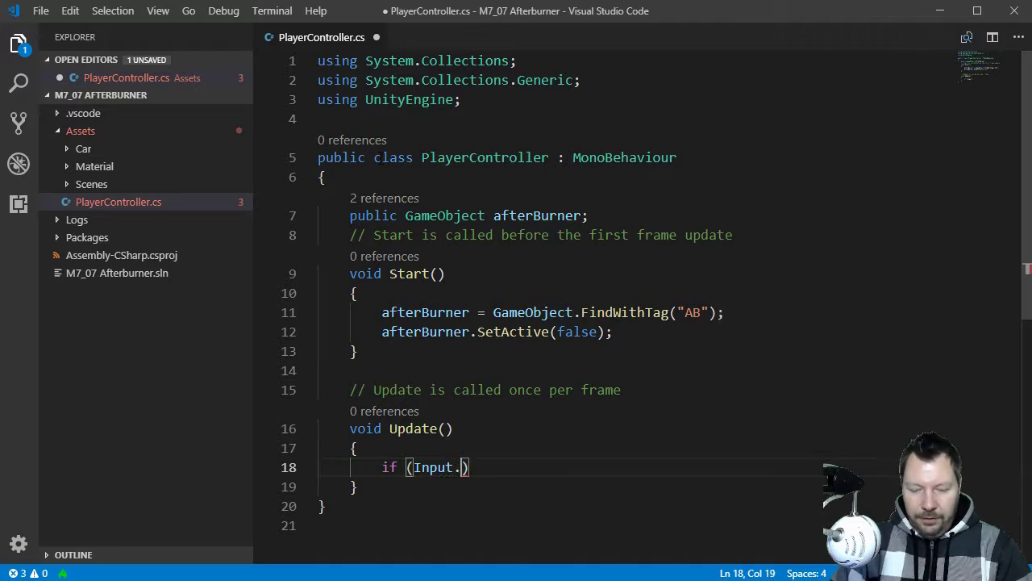
text(Get)
text(Key)
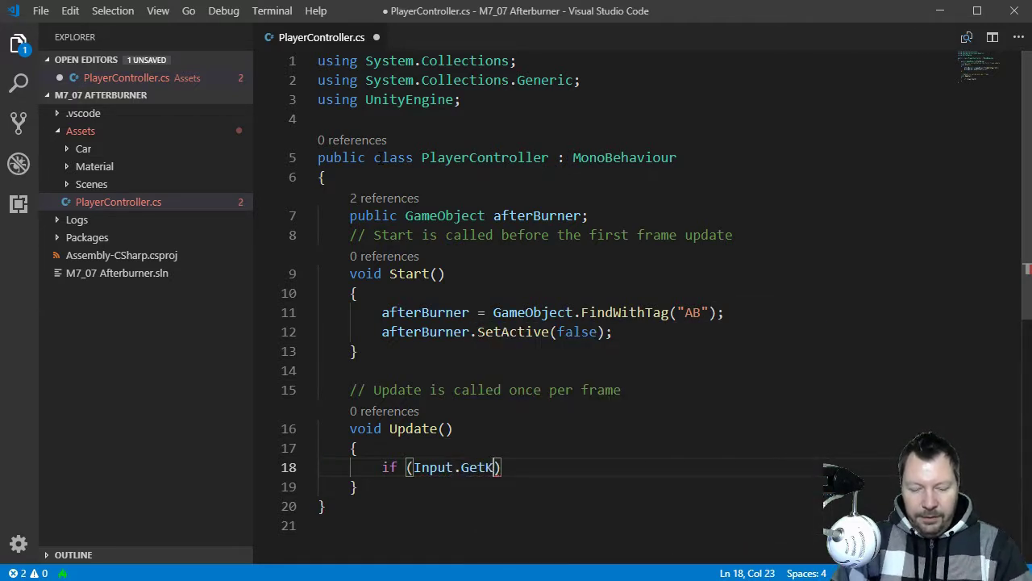
text(Down)
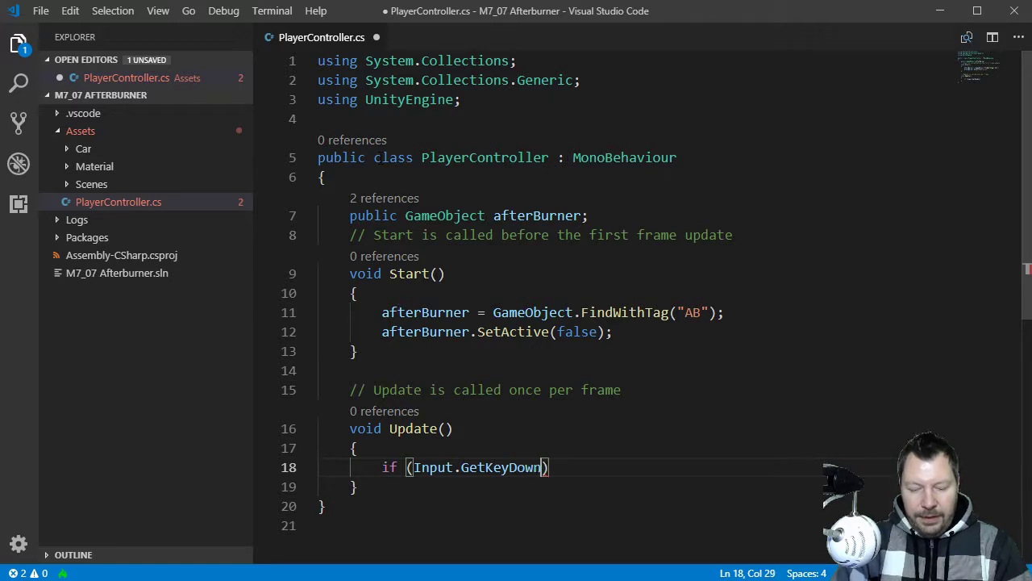
text(()
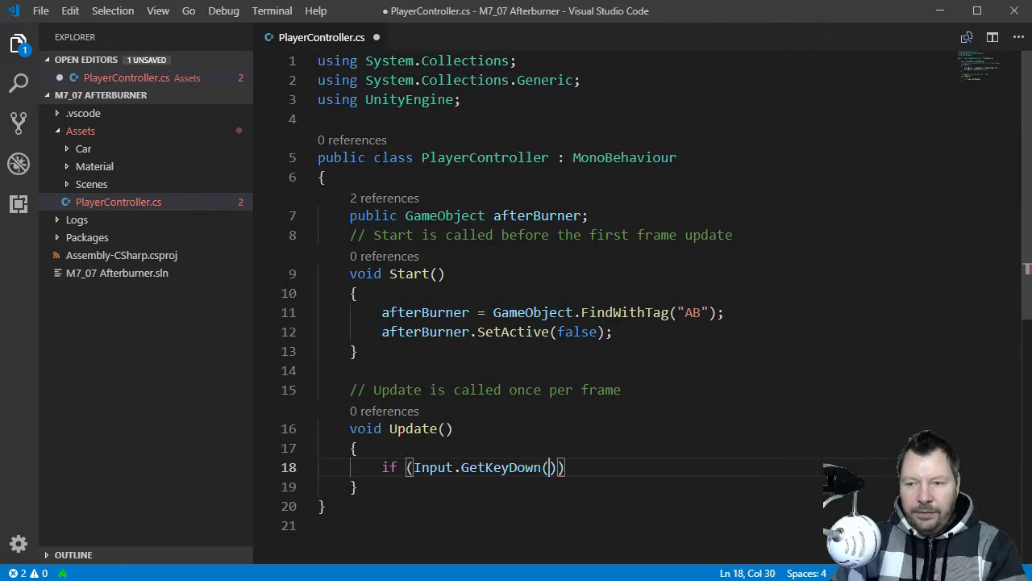
text(")
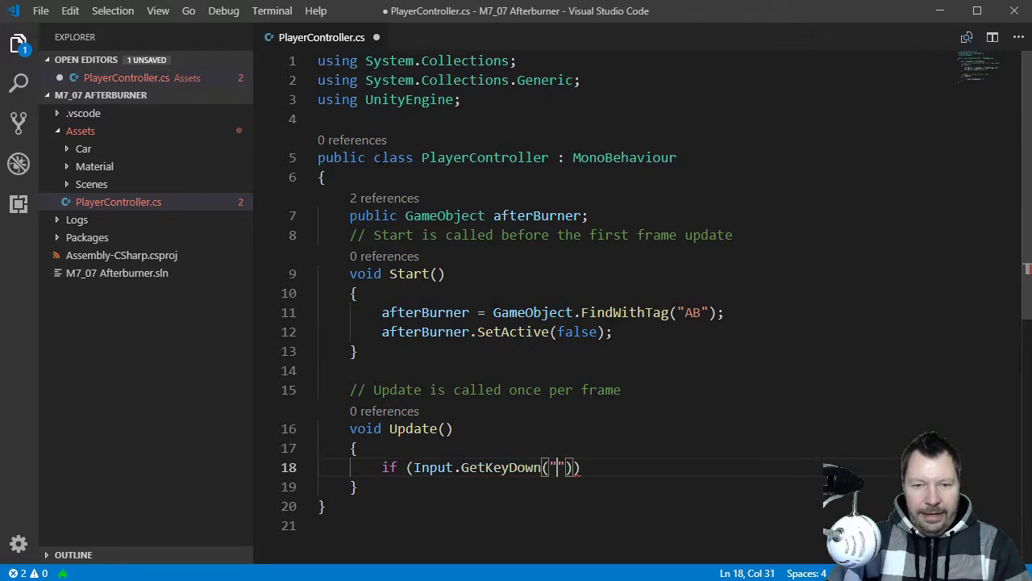
text(r)
key(End)
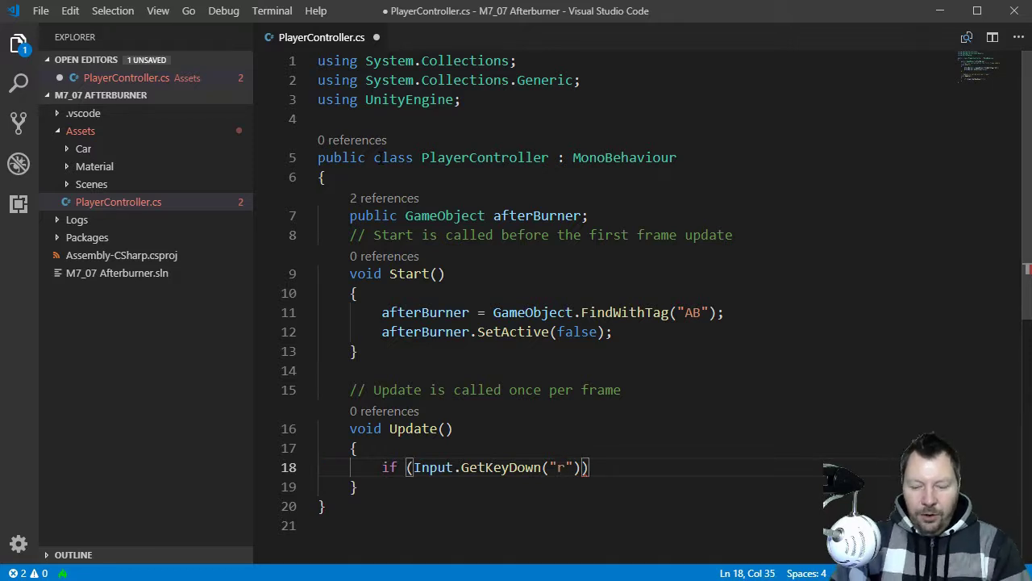
text({)
key(Return)
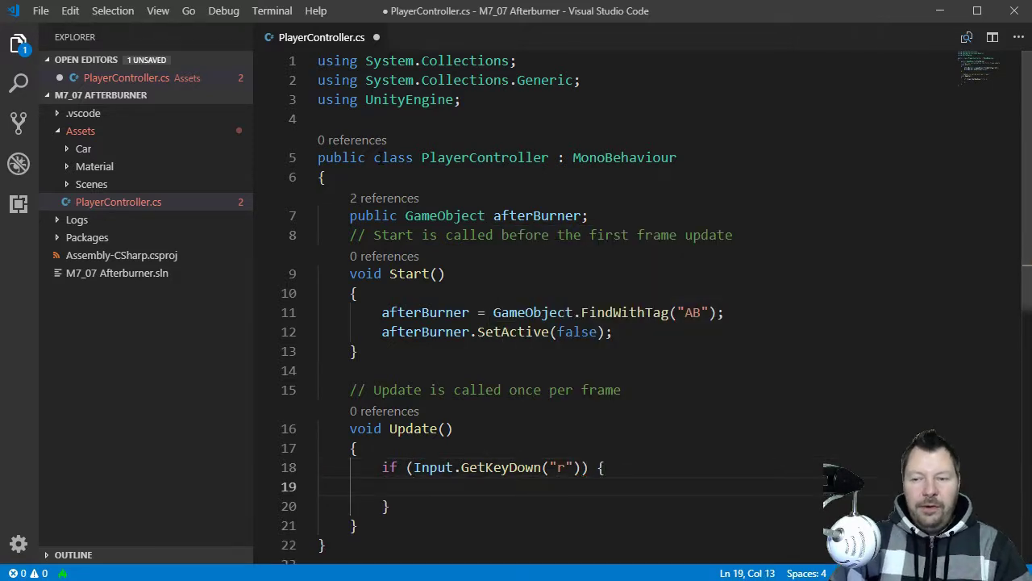
Add the statement afterBurner.SetActive(true); inside the GetKeyDown if block of the Update method
text(aft)
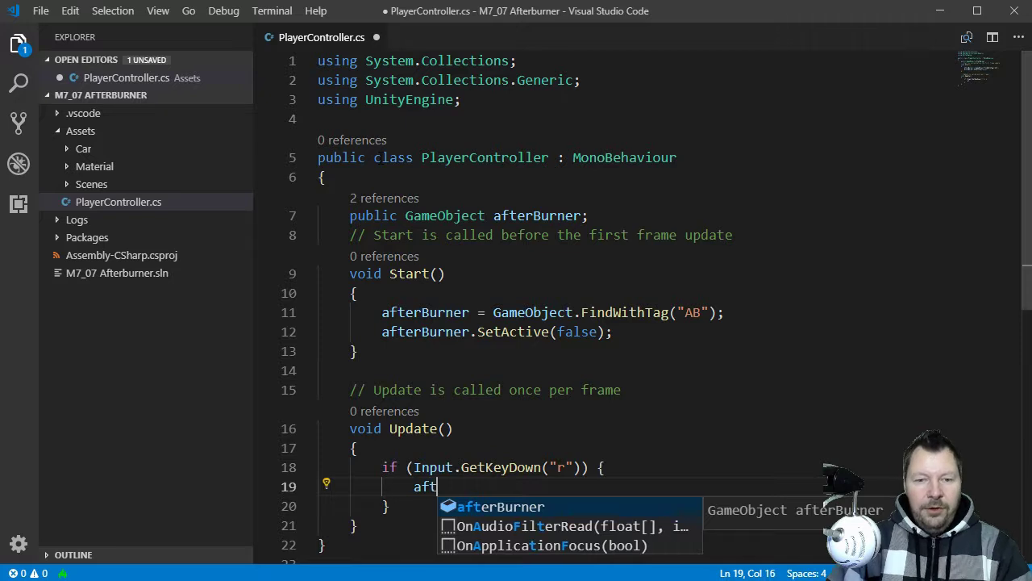
text(erBurner.S)
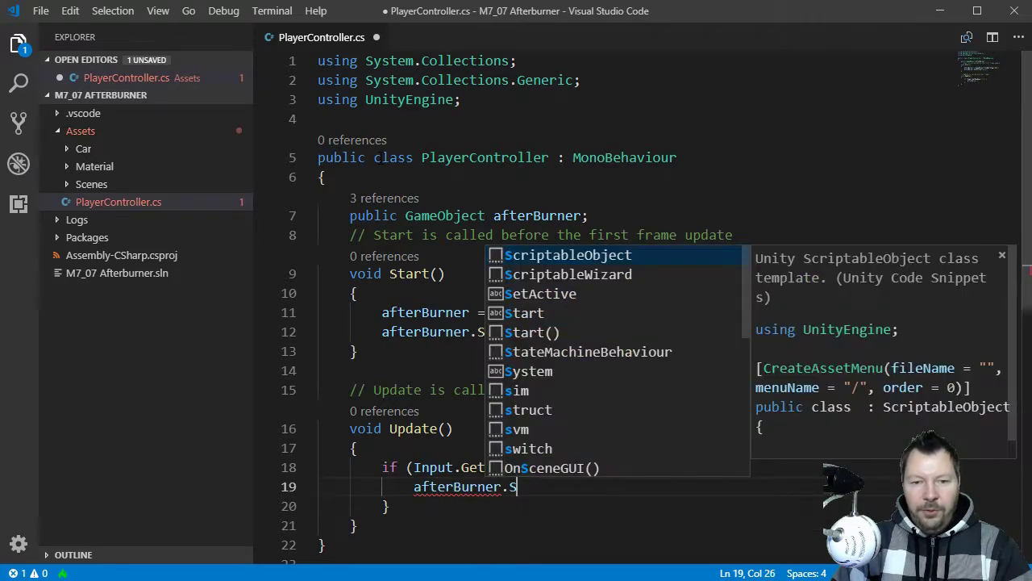
text(etAct)
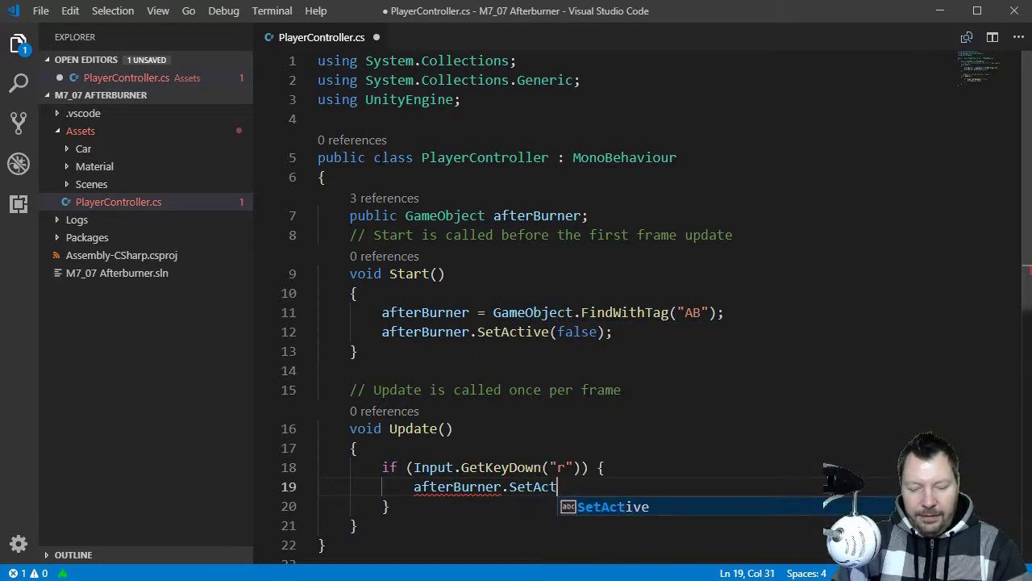
text(ive(tru))
key(Left)
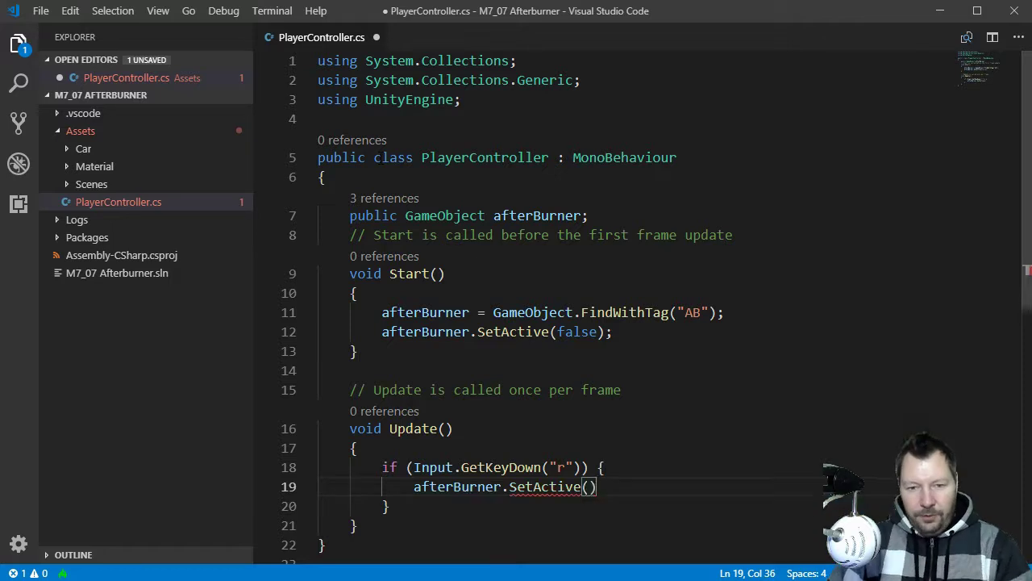
text(true))
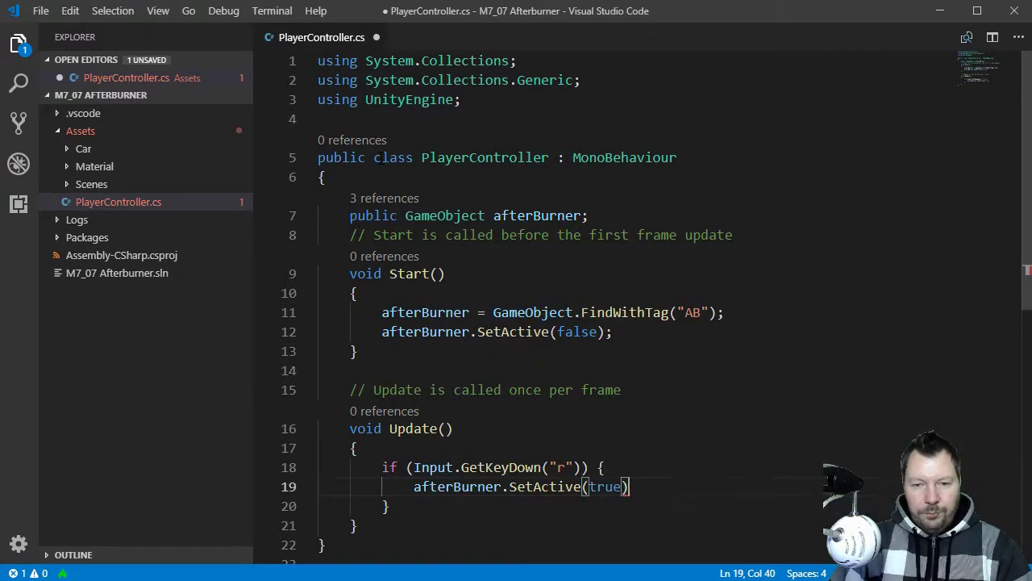
text(;)
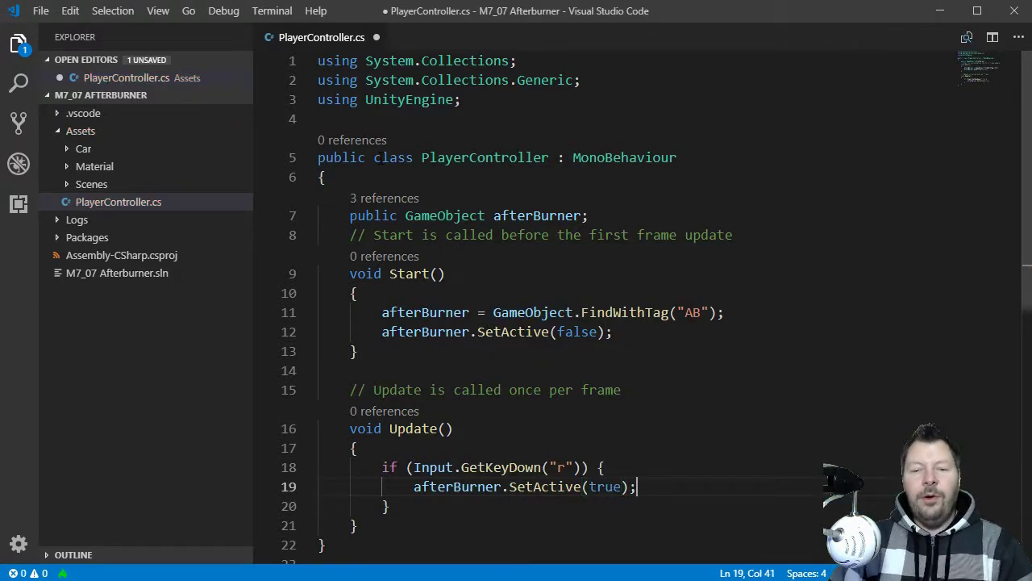
Duplicate the whole GetKeyDown if block directly below itself in the Update method
click(607, 467)
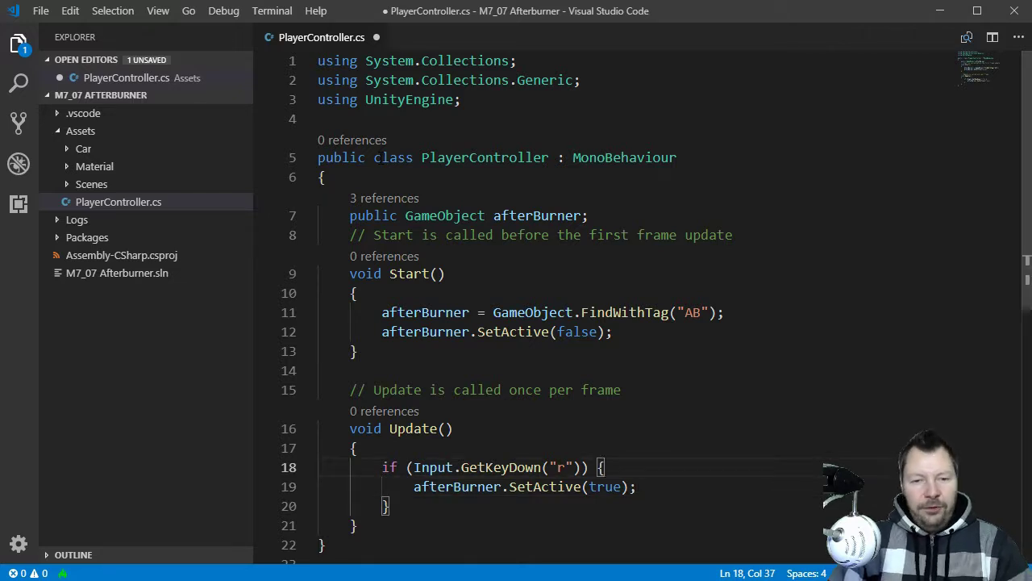
key(Home)
key(Home)
key(shift+Down)
key(shift+Down)
key(shift+Down)
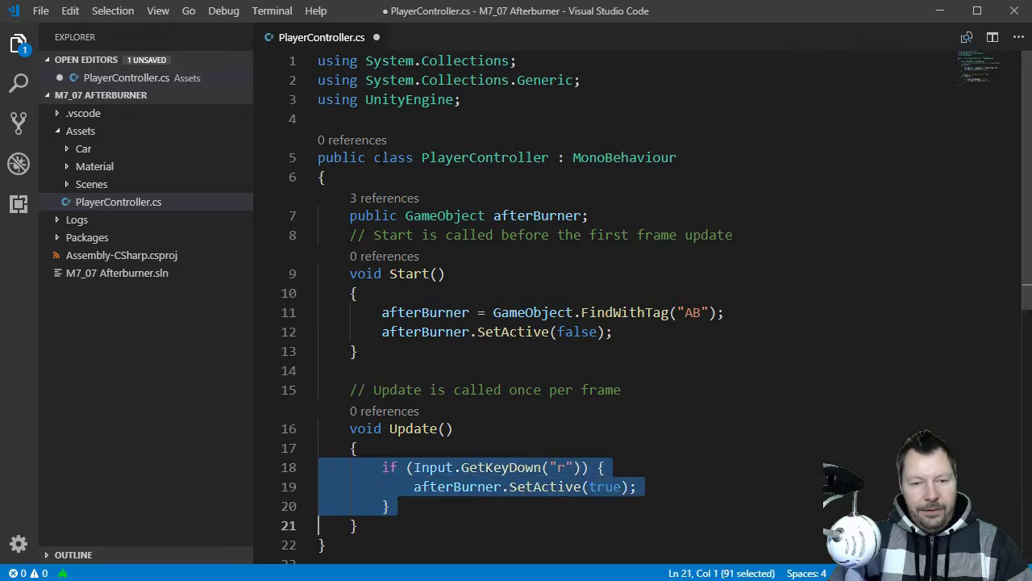
key(ctrl+c)
key(ctrl+v)
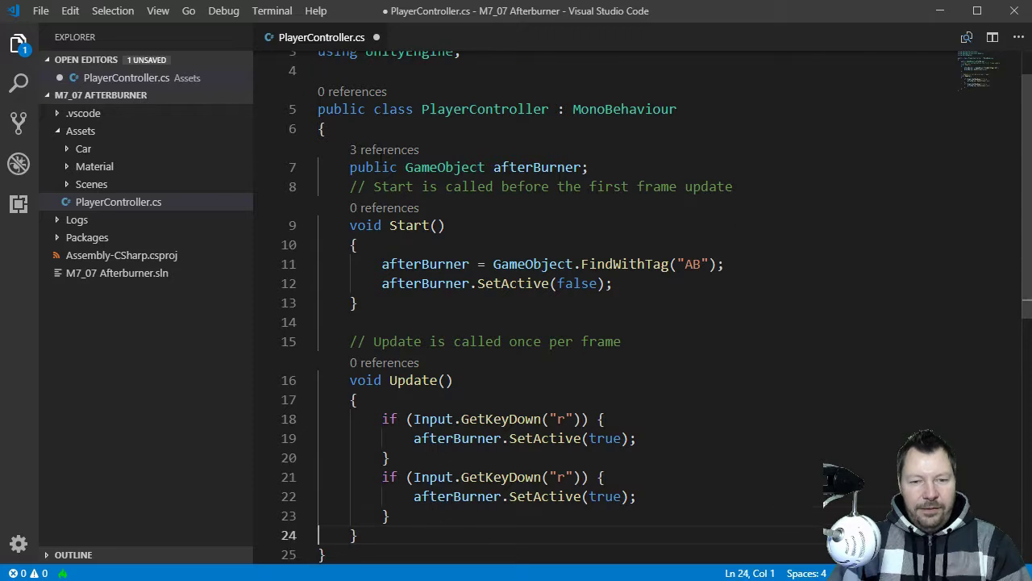
Change the condition of the second if block to Input.GetKeyUp("r")
key(Up)
key(Up)
click(598, 476)
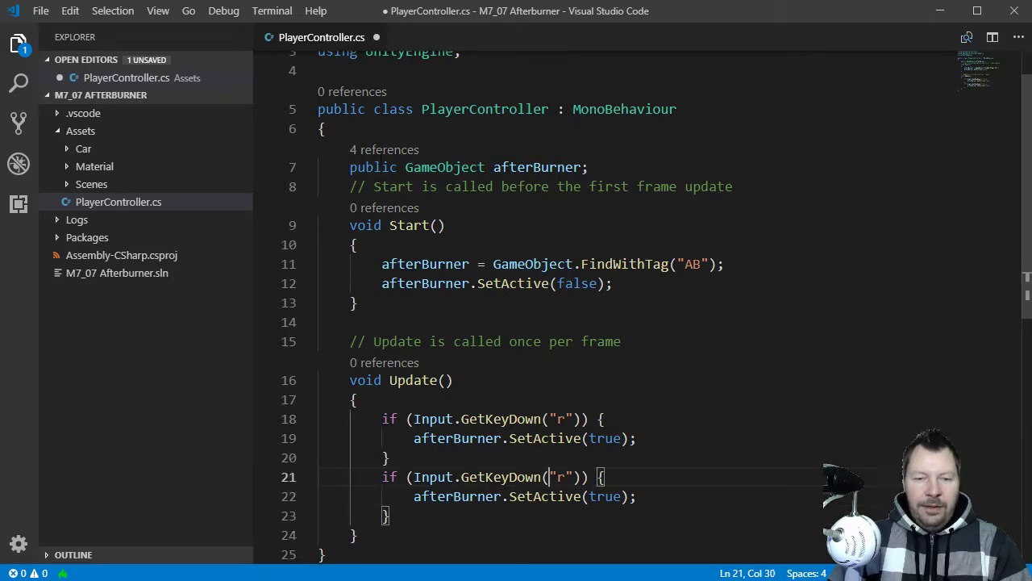
key(Left)
key(BackSpace)
key(BackSpace)
key(BackSpace)
key(BackSpace)
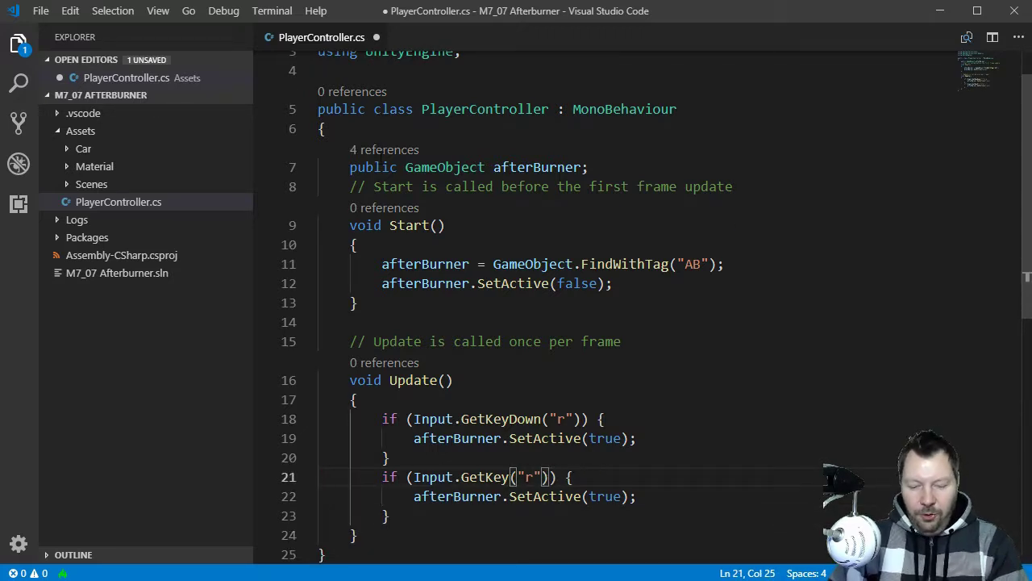
text(Up)
key(Down)
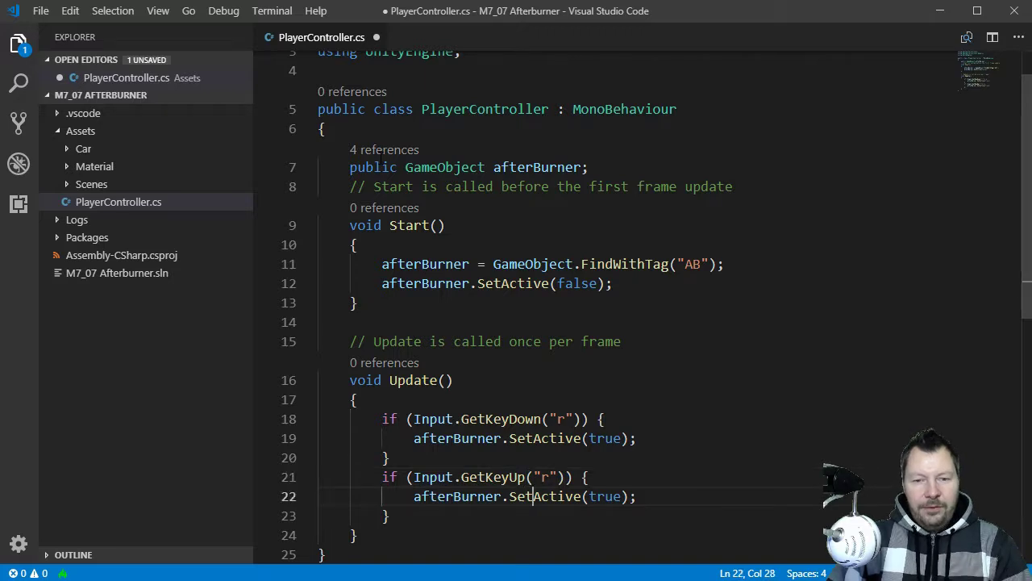
Change the second if block's statement to afterBurner.SetActive(false); and save the script
click(581, 496)
key(Delete)
key(Delete)
key(Delete)
key(Delete)
key(Delete)
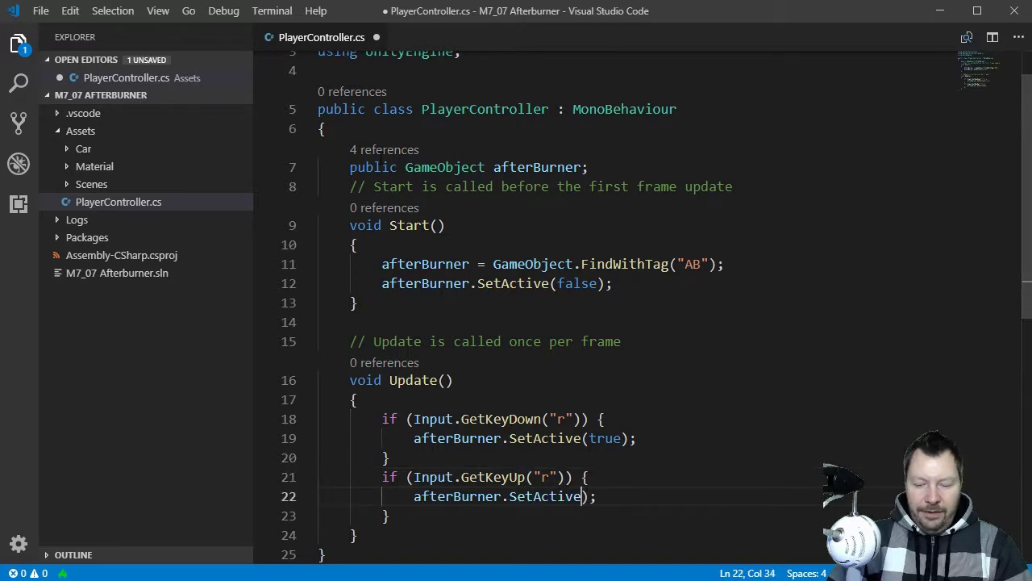
text(()
text(false)
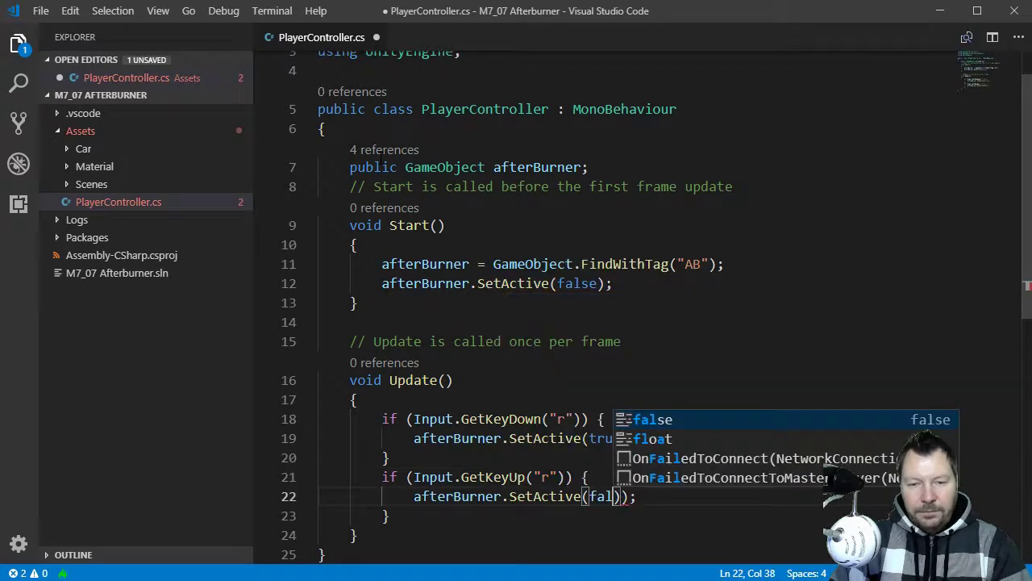
key(Right)
key(Right)
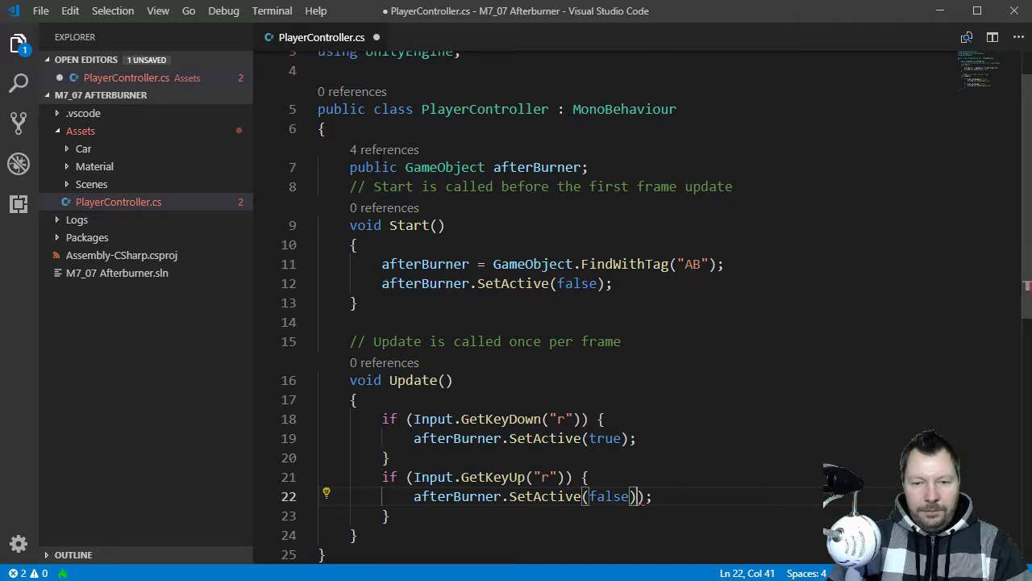
key(BackSpace)
key(ctrl+s)
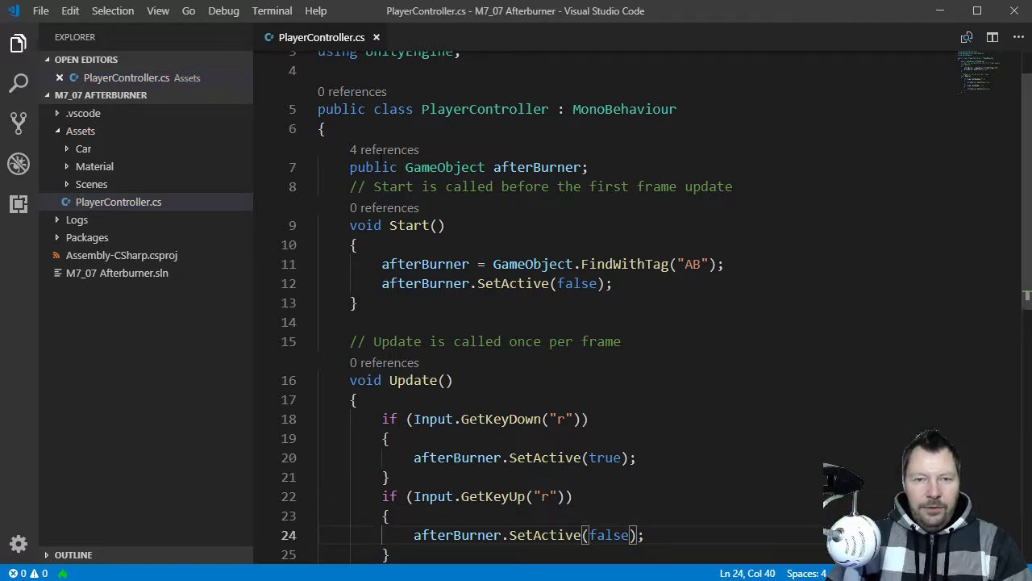
Review the script from the afterBurner declaration through the Start assignments to the key-down and key-up blocks in Update
scroll(460, 170, up, 1)
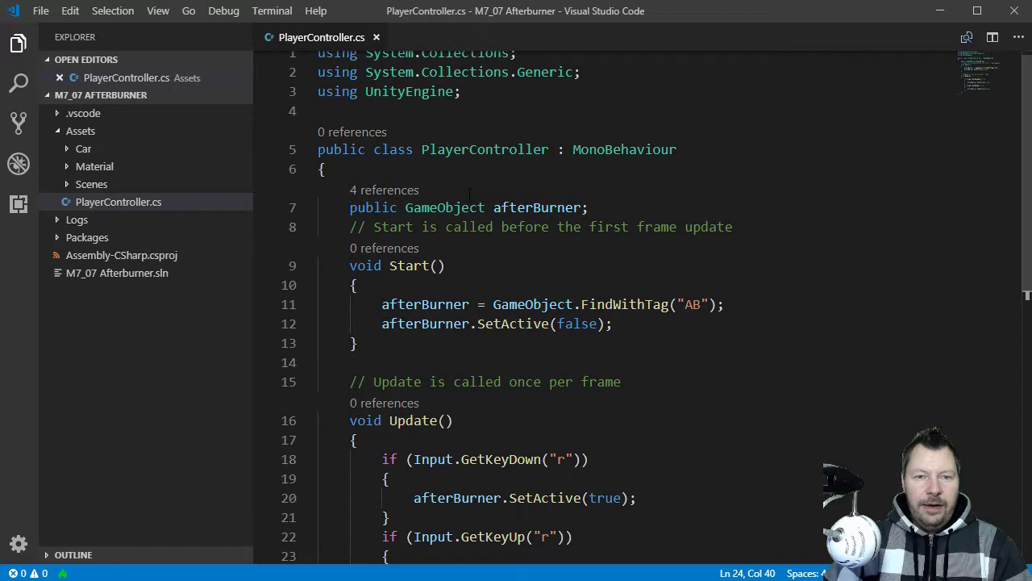
drag(437, 207, 590, 207)
scroll(672, 211, down, 1)
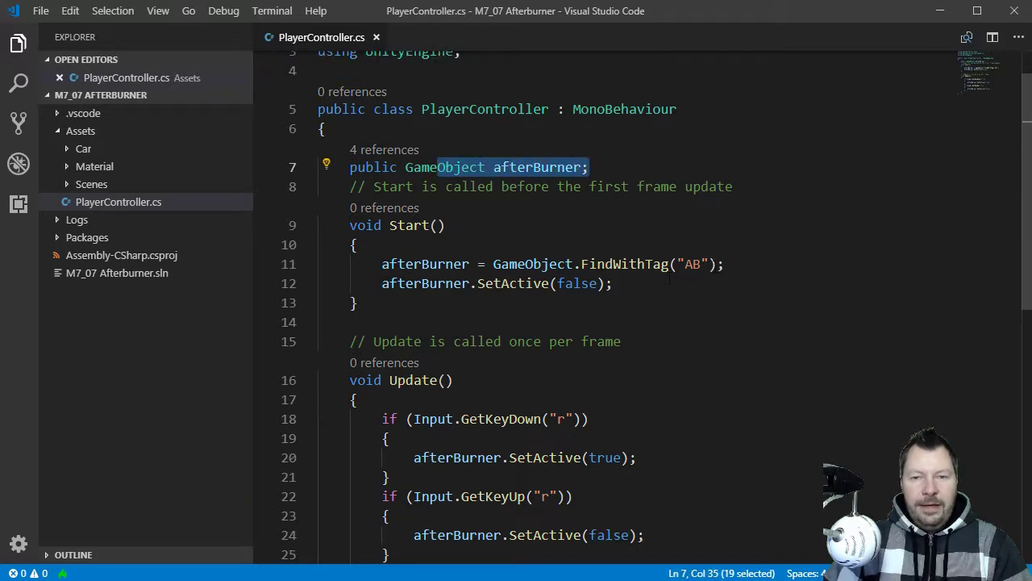
drag(700, 264, 429, 264)
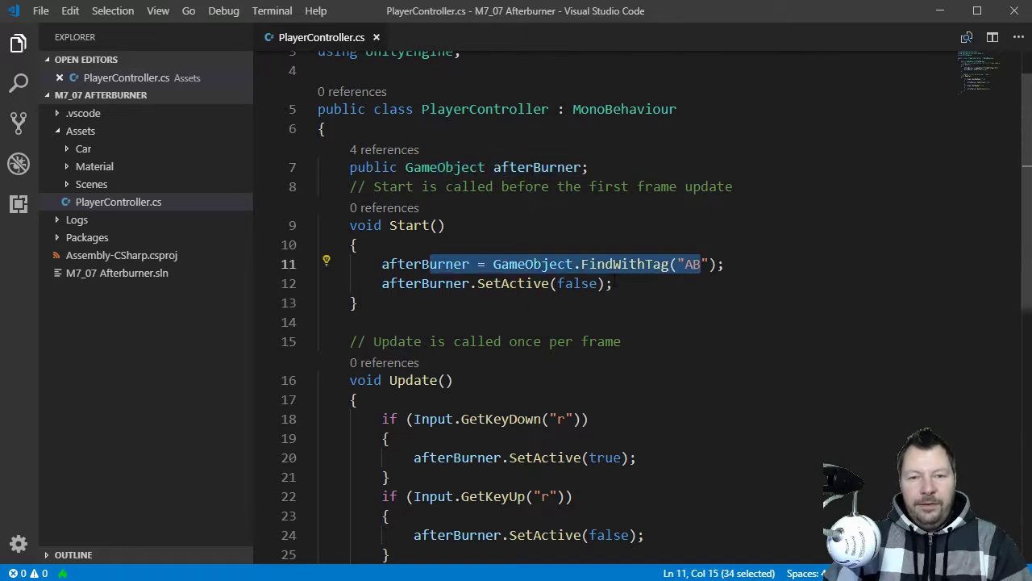
drag(613, 283, 404, 283)
scroll(512, 300, down, 3)
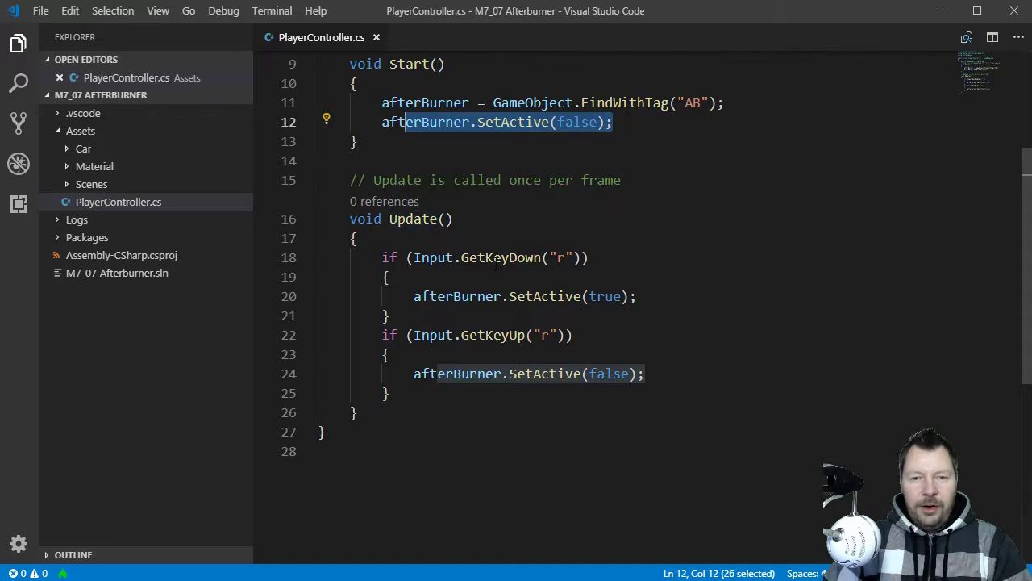
drag(470, 257, 582, 257)
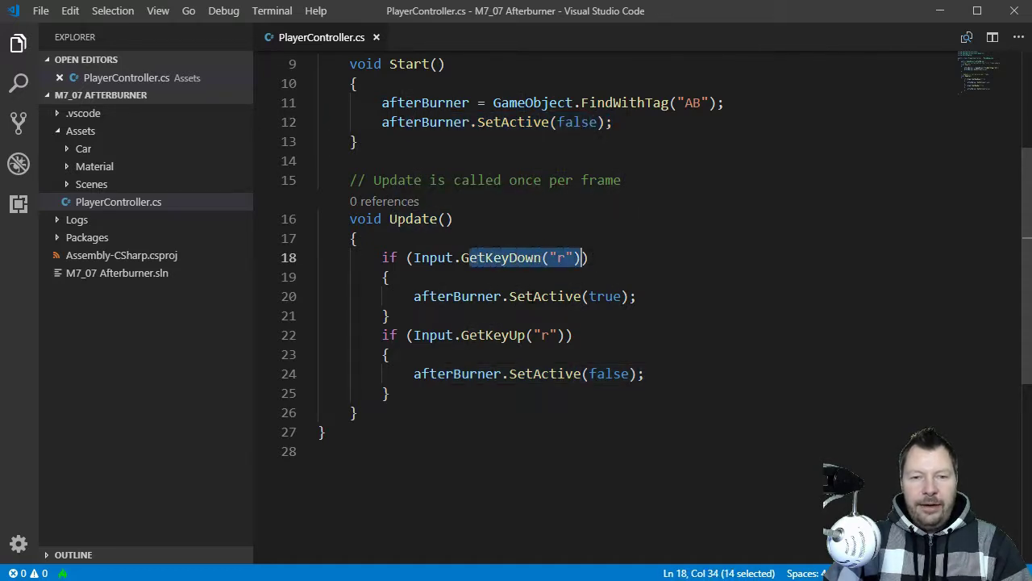
drag(532, 296, 657, 296)
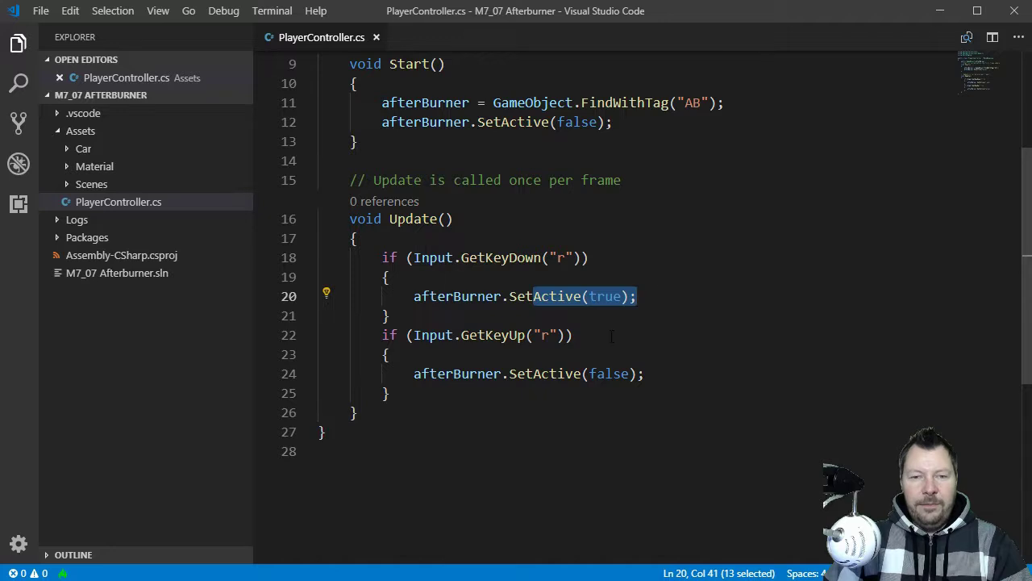
drag(501, 334, 601, 339)
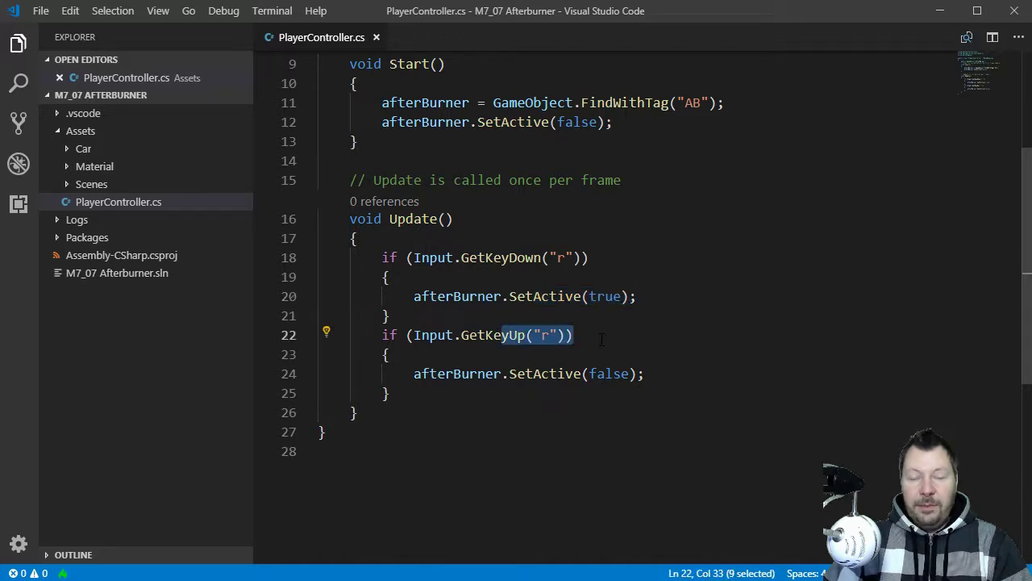
drag(548, 373, 645, 373)
click(682, 338)
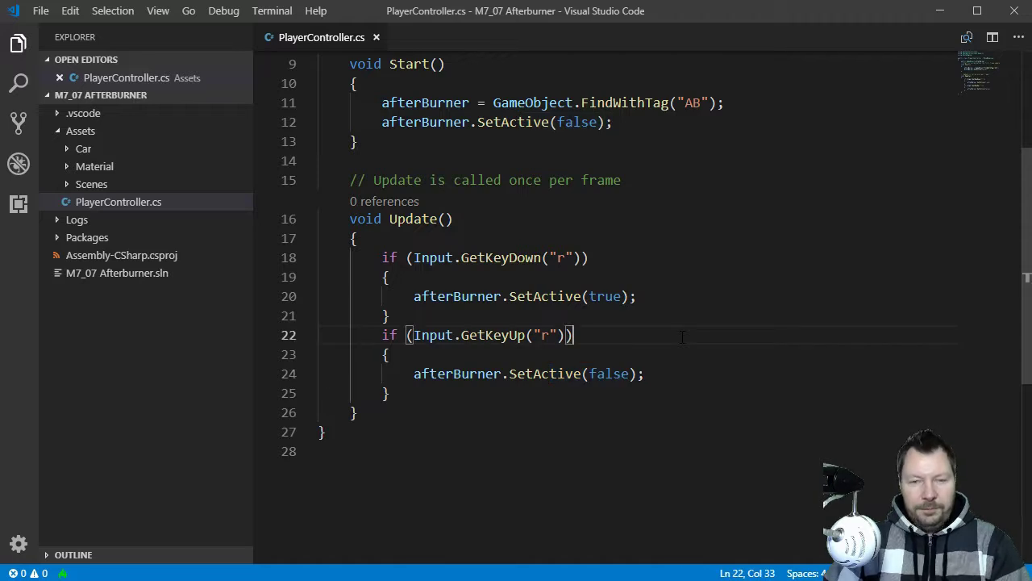
Switch to Unity and assign the Particle System to the After Burner field of the Car's Player Controller script
key(alt+Tab)
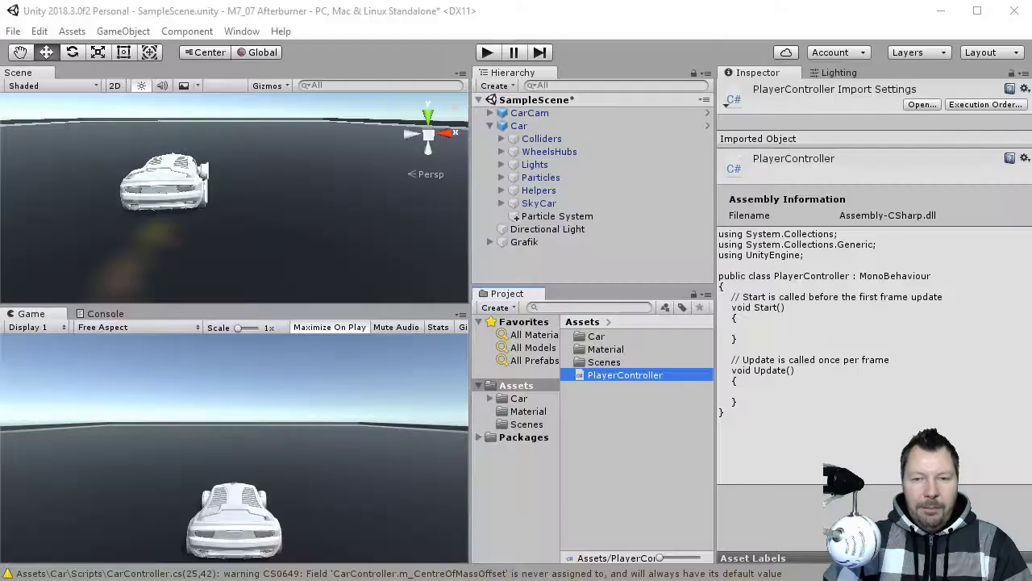
click(558, 128)
scroll(899, 441, down, 10)
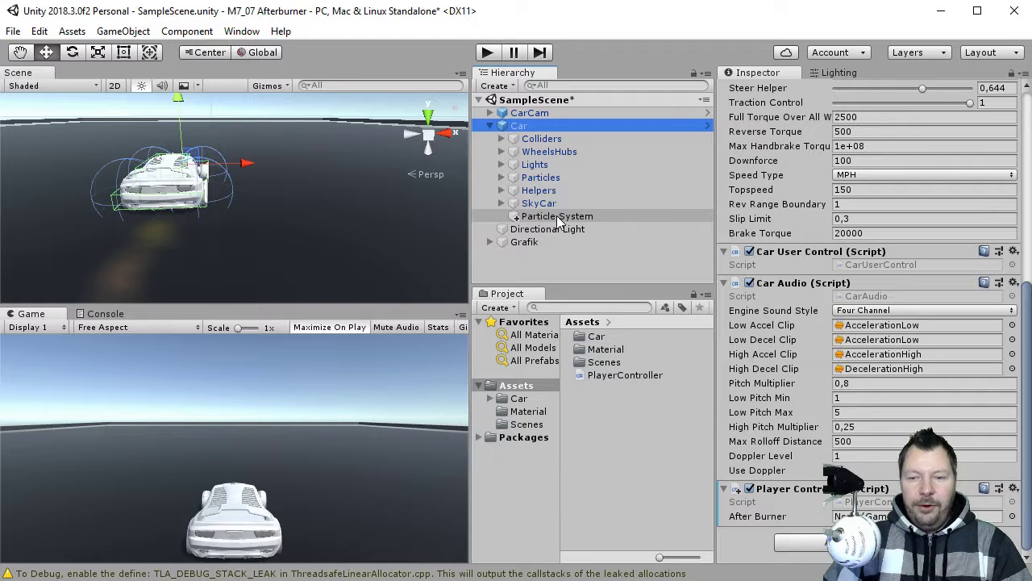
drag(557, 221, 879, 466)
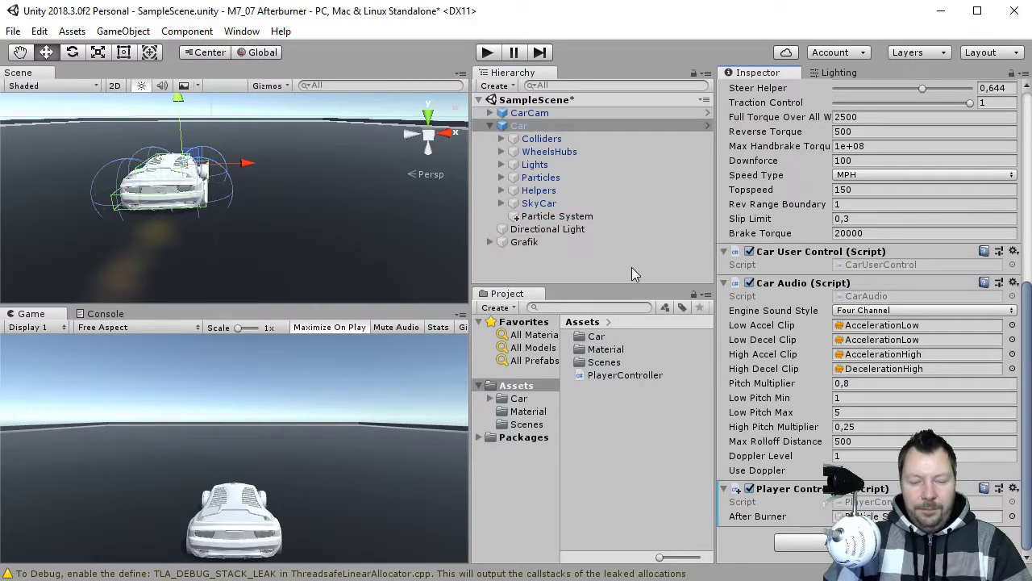
Run the scene in play mode and test-drive the car around the track, turning and braking, to check the afterburner flame
click(488, 53)
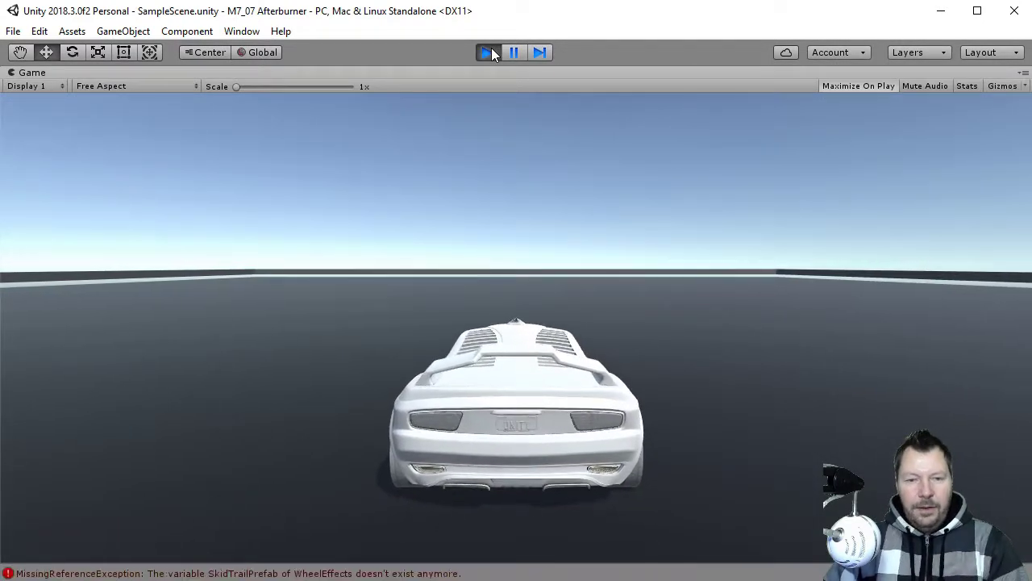
key(w)
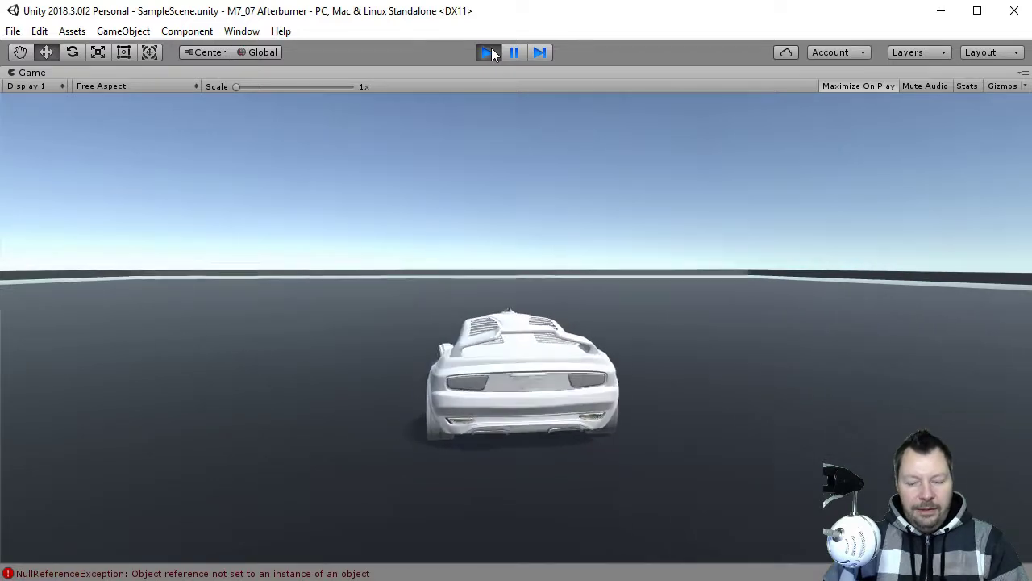
key(a)
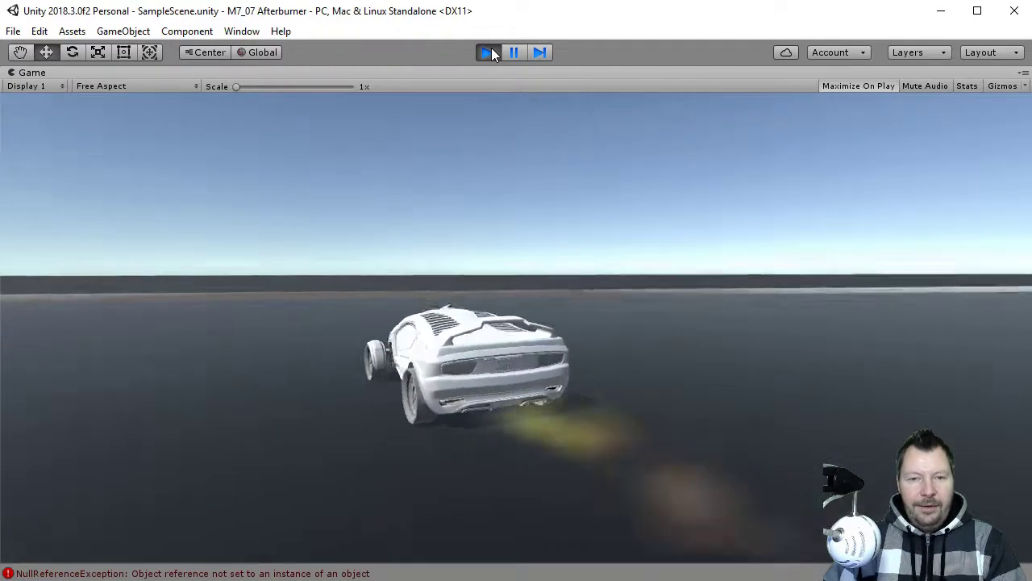
key(d)
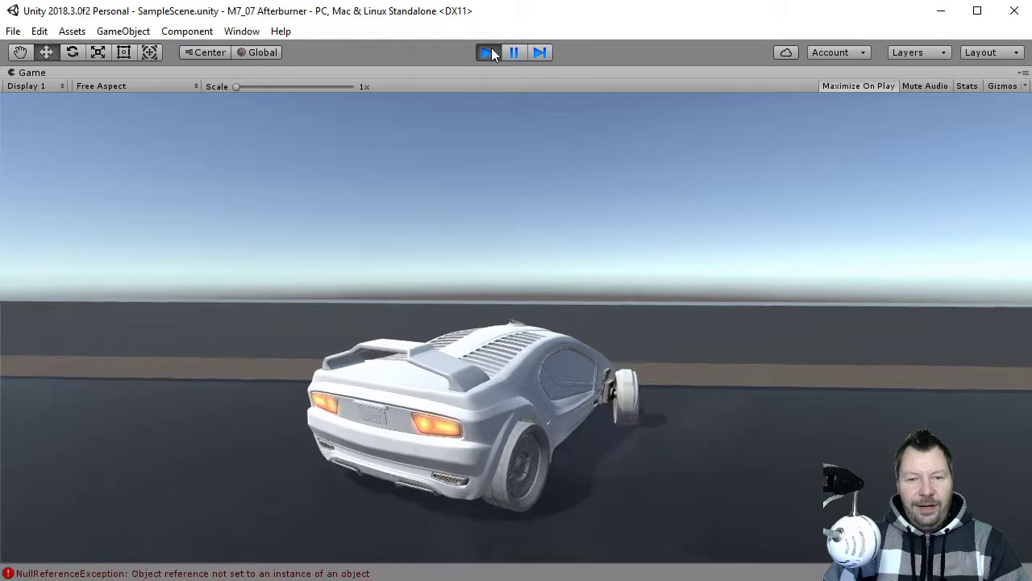
key(w)
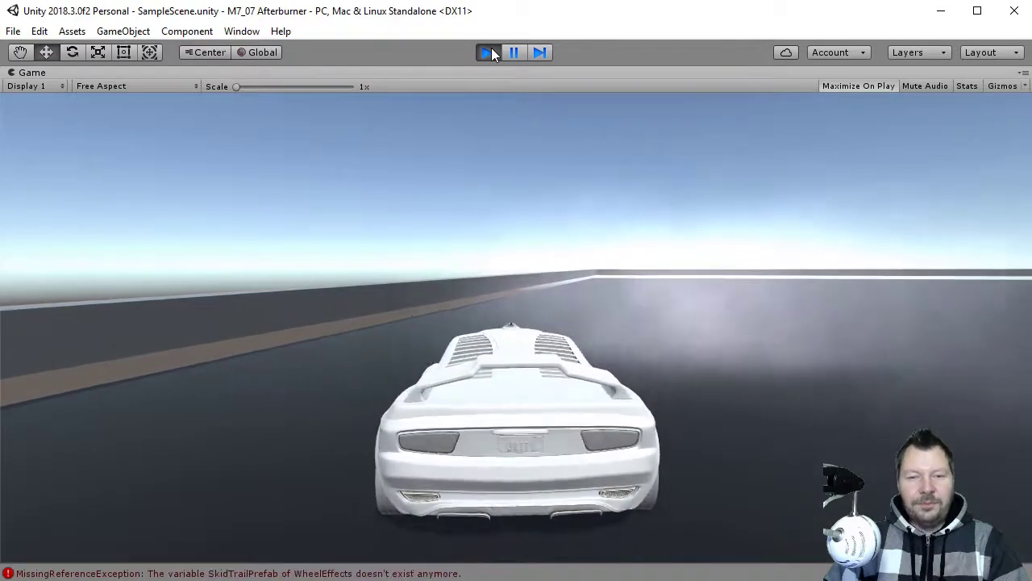
key(space)
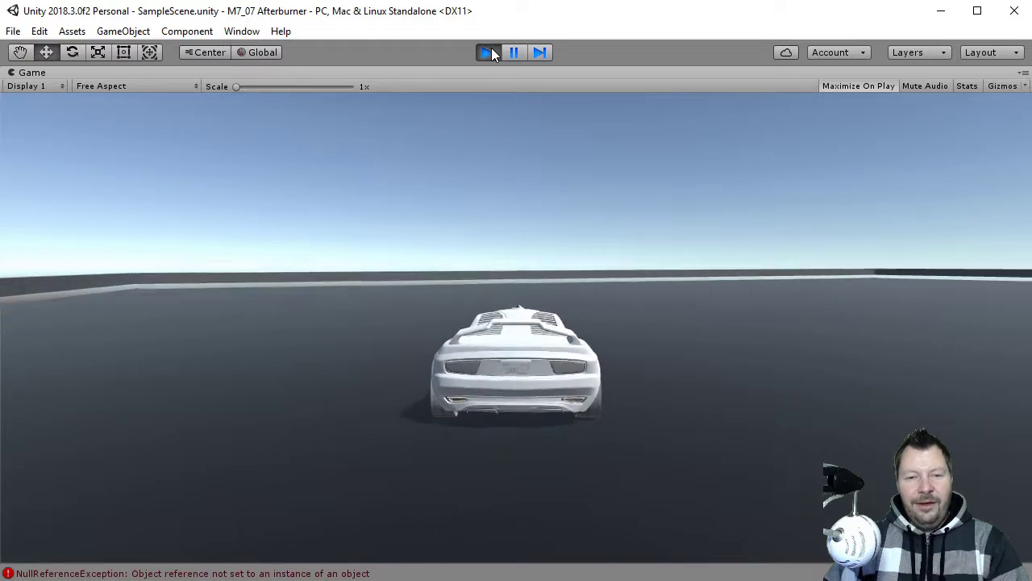
key(space)
key(space)
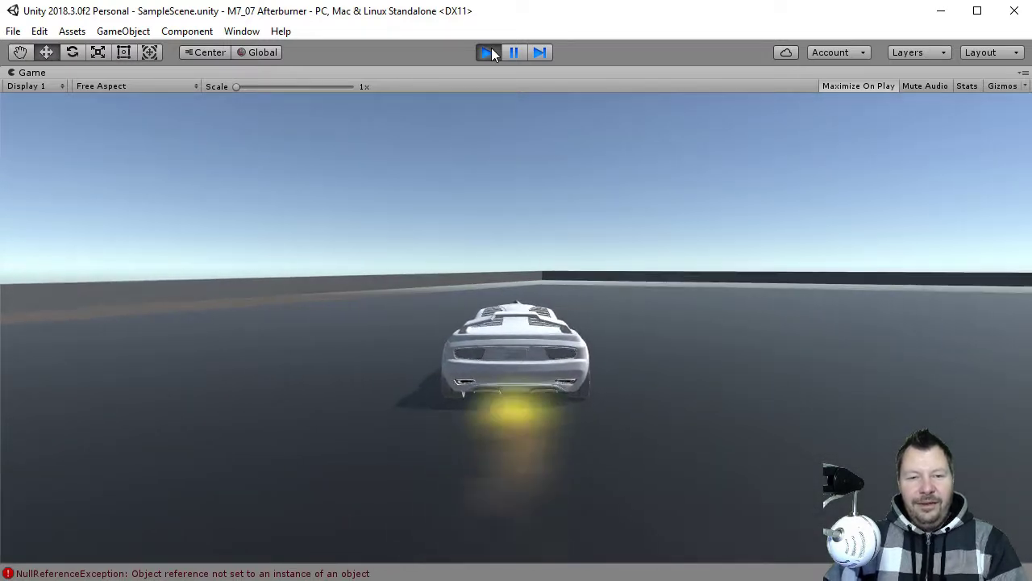
key(a)
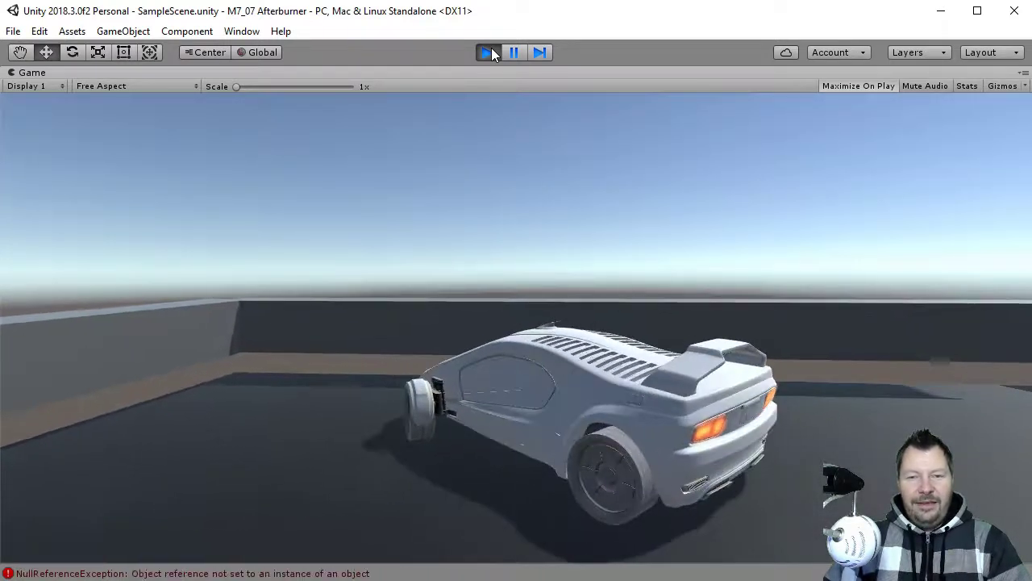
Finish the test drive by steering and accelerating the car across the track, and end play mode
key(a)
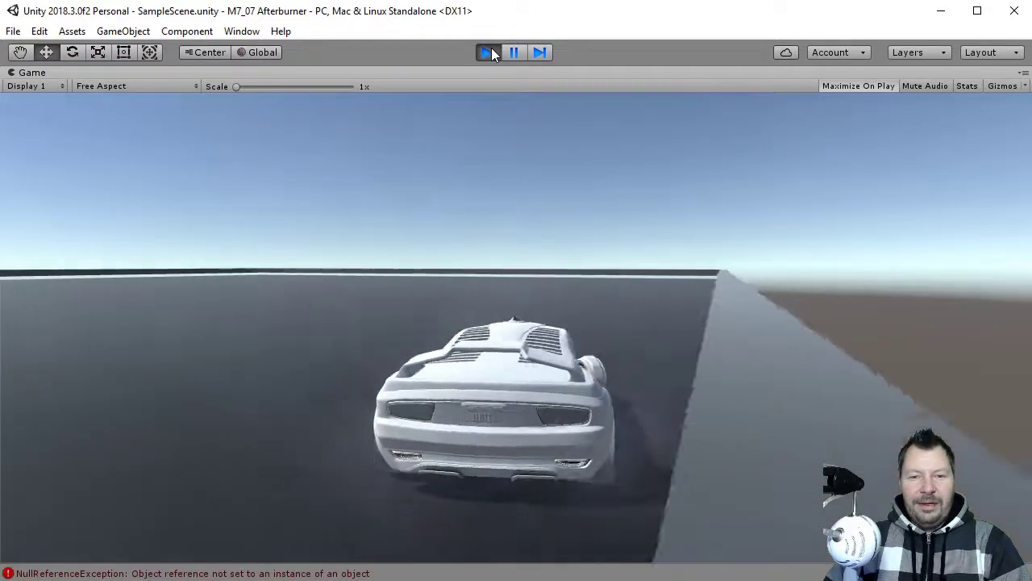
key(w)
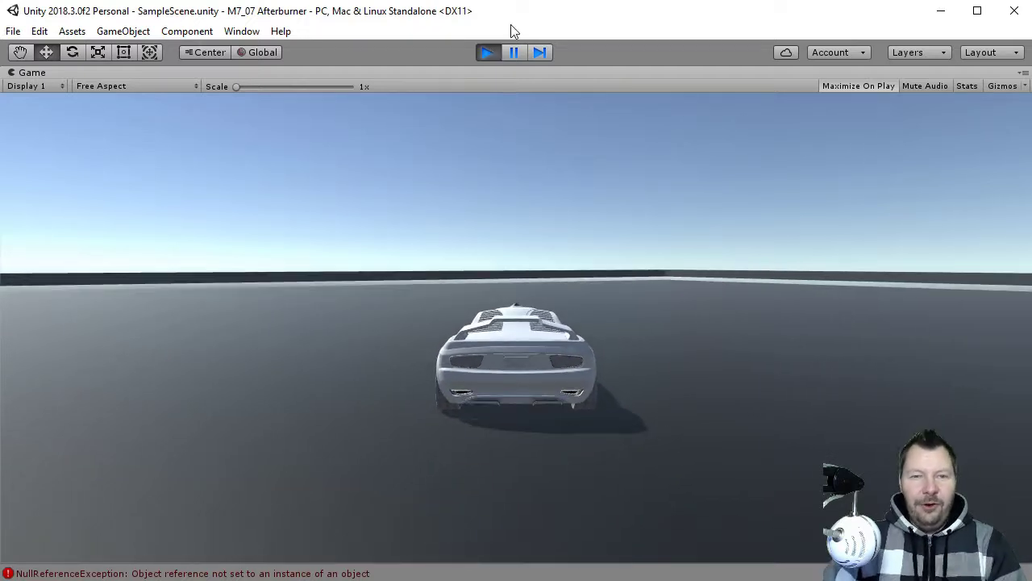
click(487, 53)
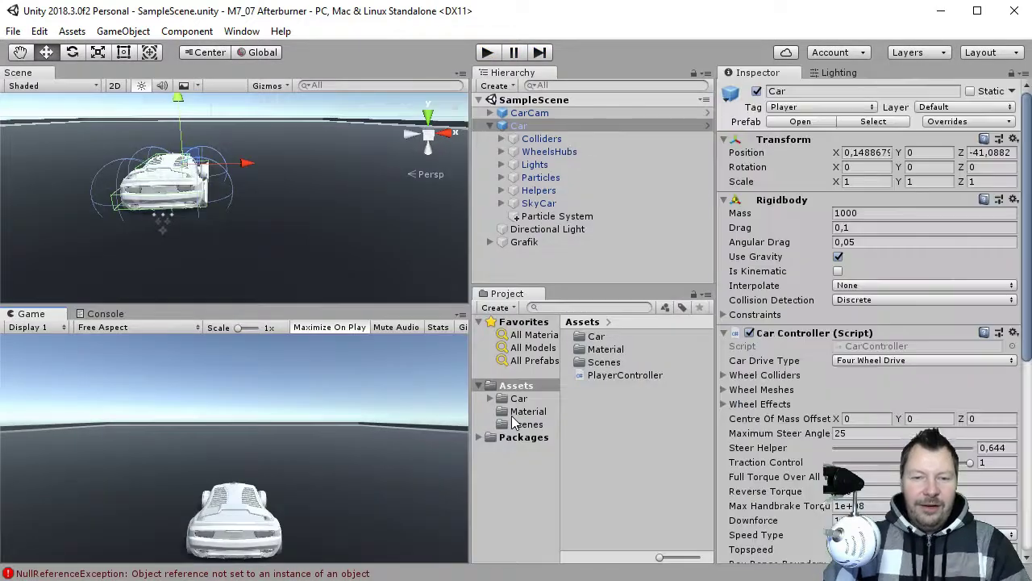
Set the Duration of the Car's Particle System to 0,30
click(567, 217)
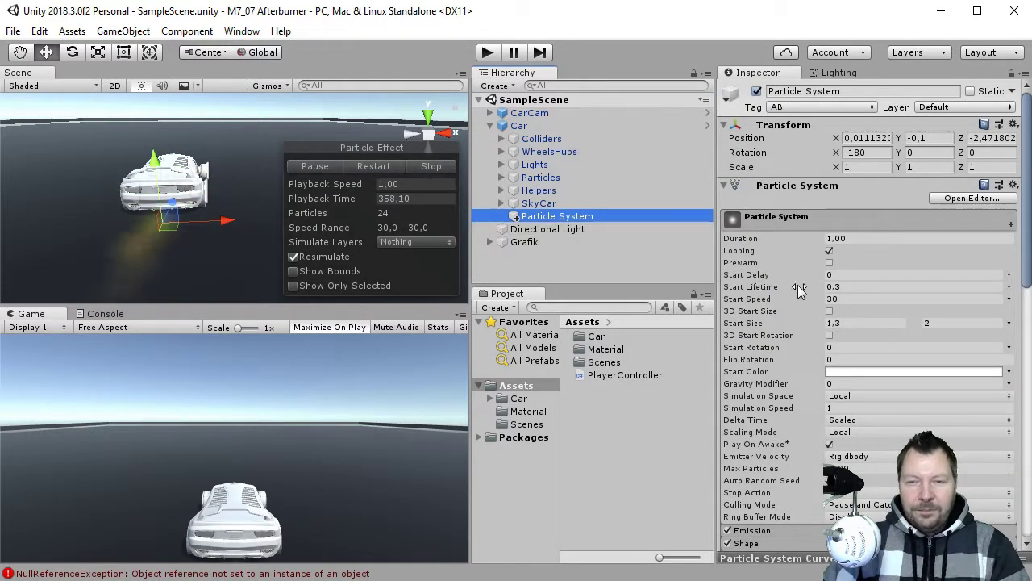
click(837, 240)
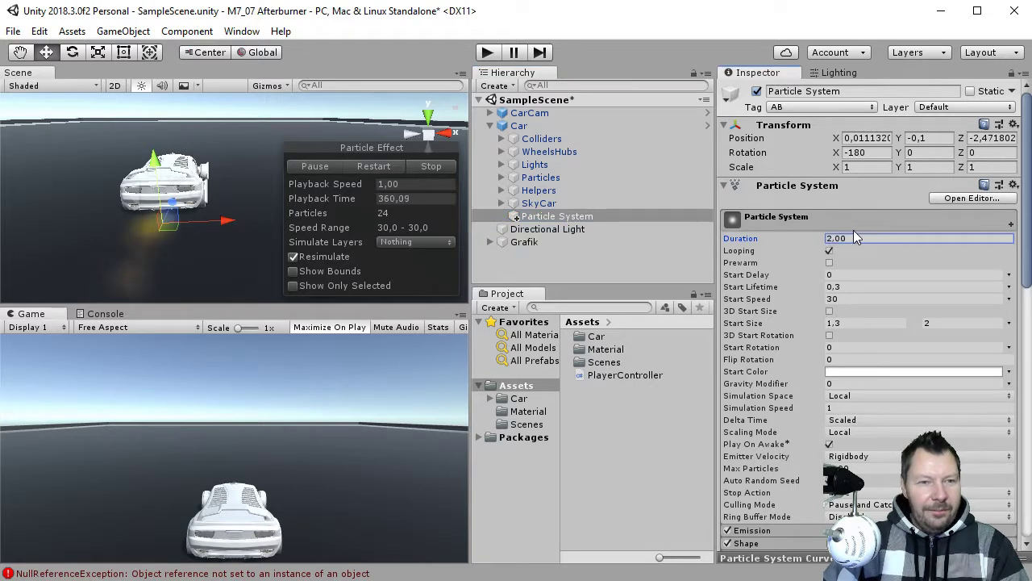
text(0,33)
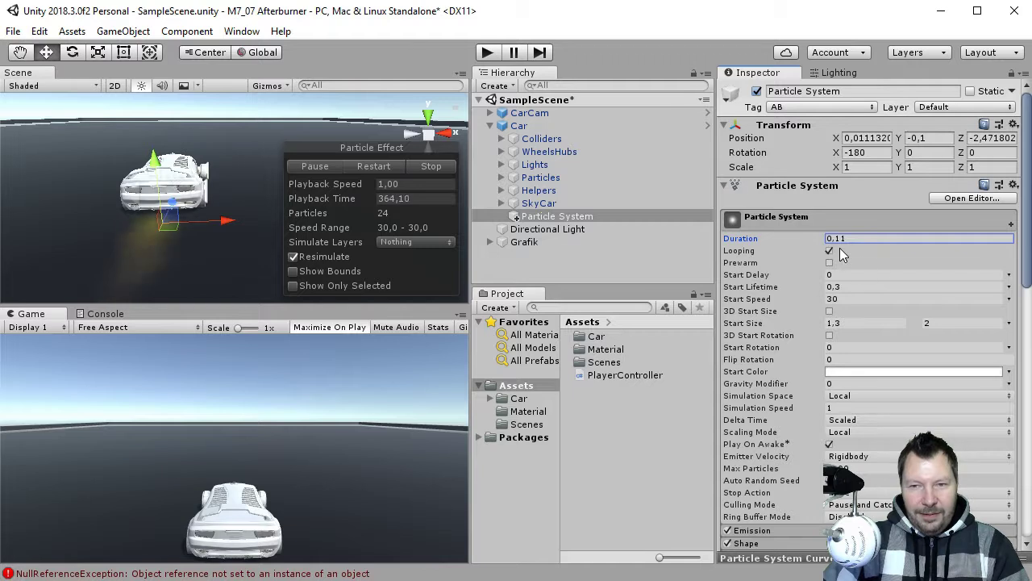
text(3)
key(Tab)
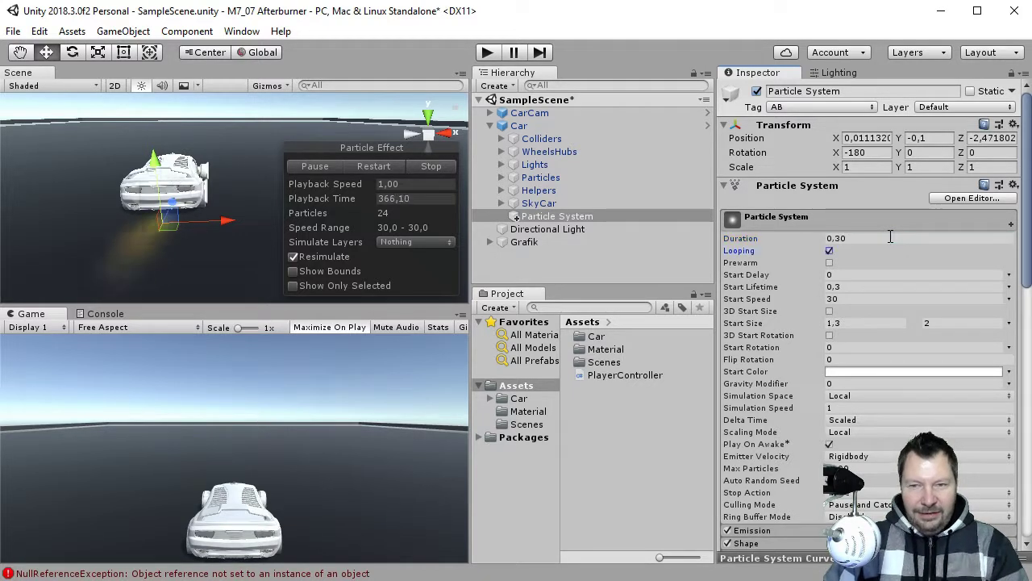
Set the Particle System's Start Lifetime to 0.5
click(827, 287)
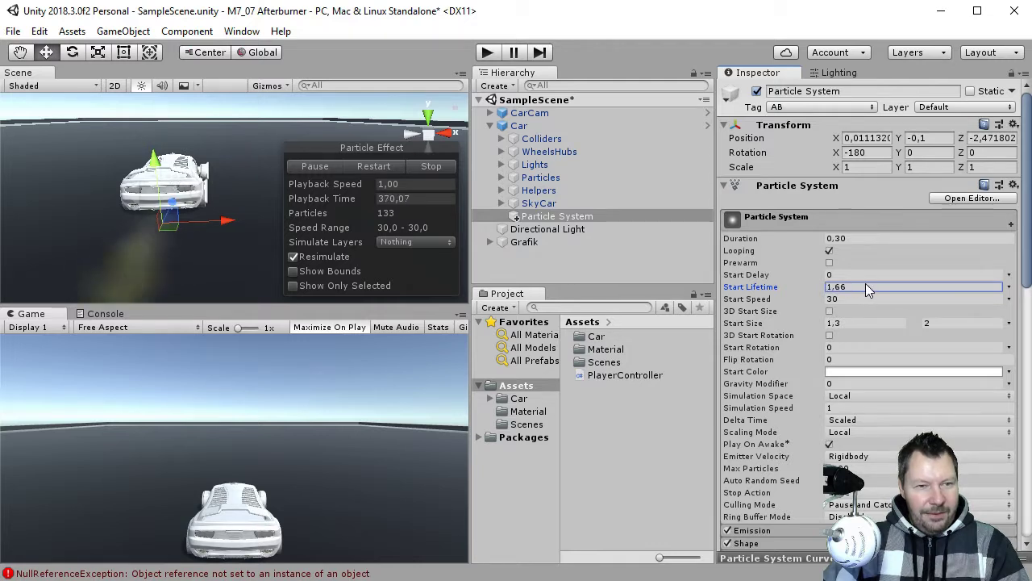
text(0,0001)
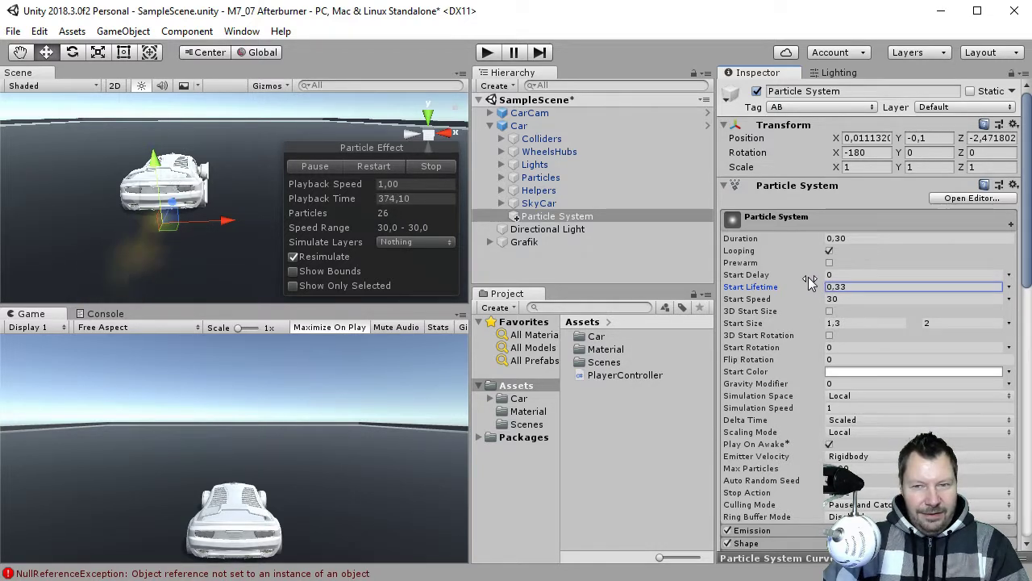
key(BackSpace)
key(BackSpace)
text(5)
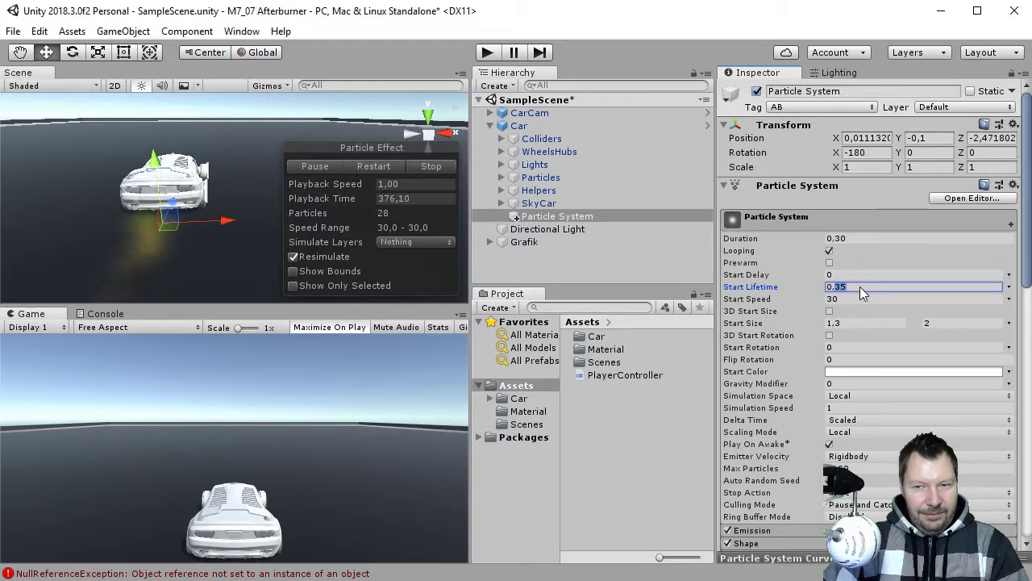
key(Tab)
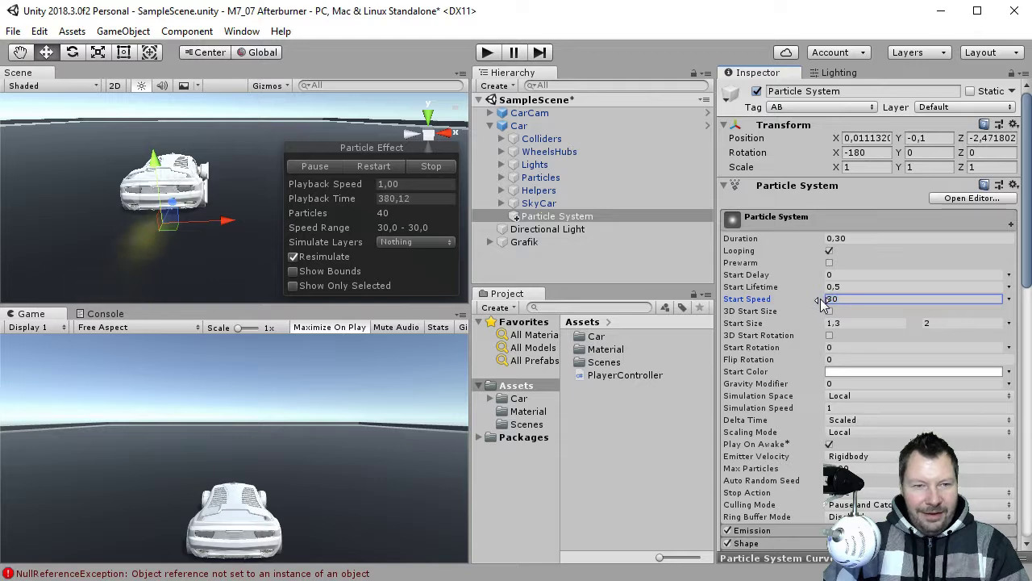
Try a Start Speed of 100 for the Particle System
drag(820, 298, 864, 300)
text(100)
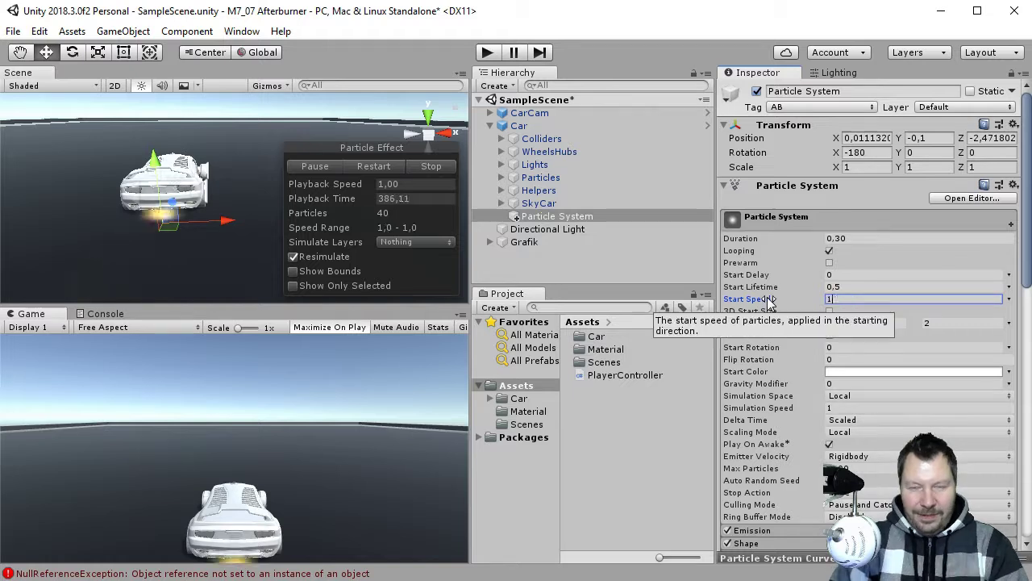
key(Return)
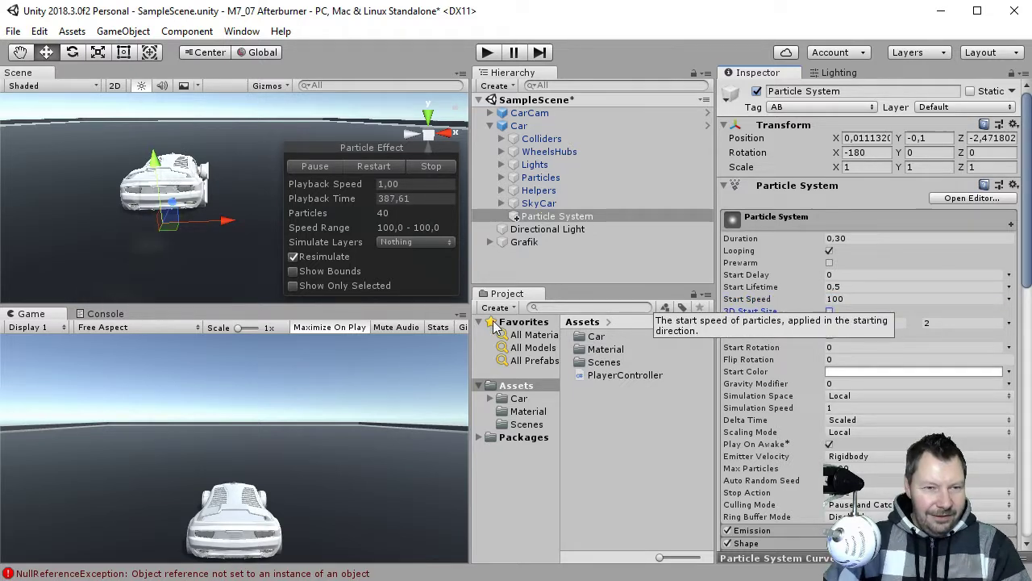
Set the Particle System's Start Speed to 10
click(838, 299)
text(10)
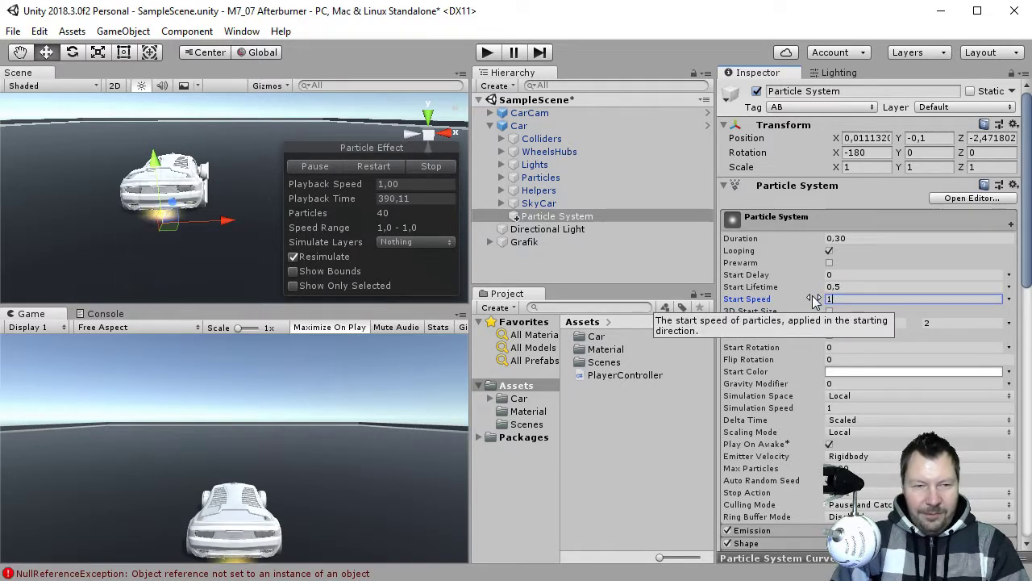
key(Return)
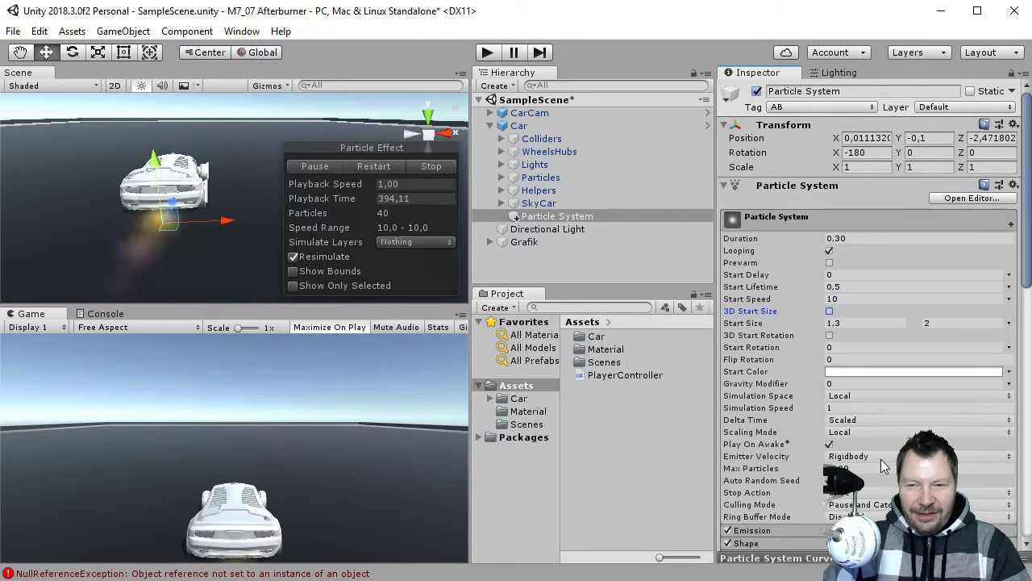
scroll(882, 461, down, 3)
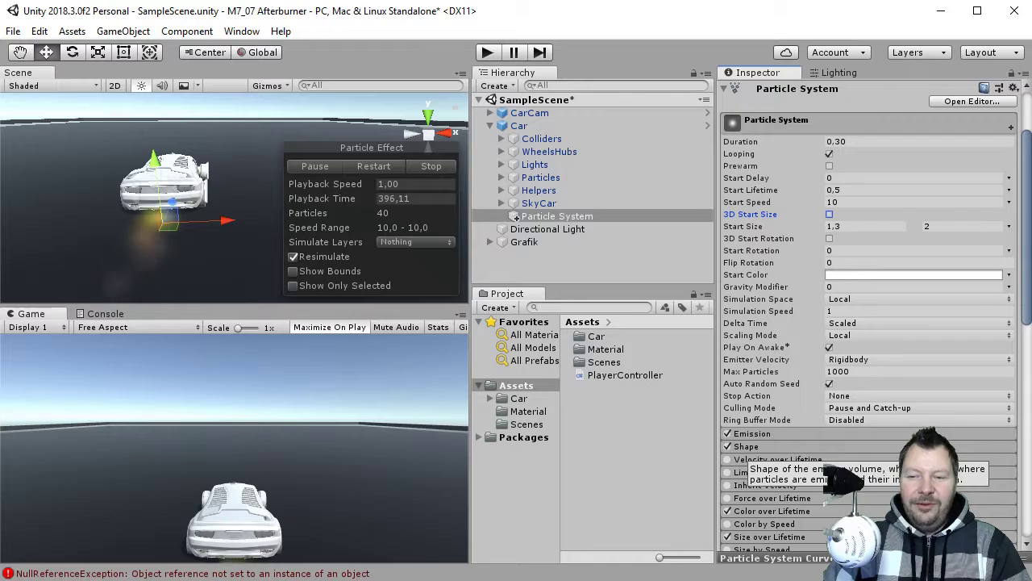